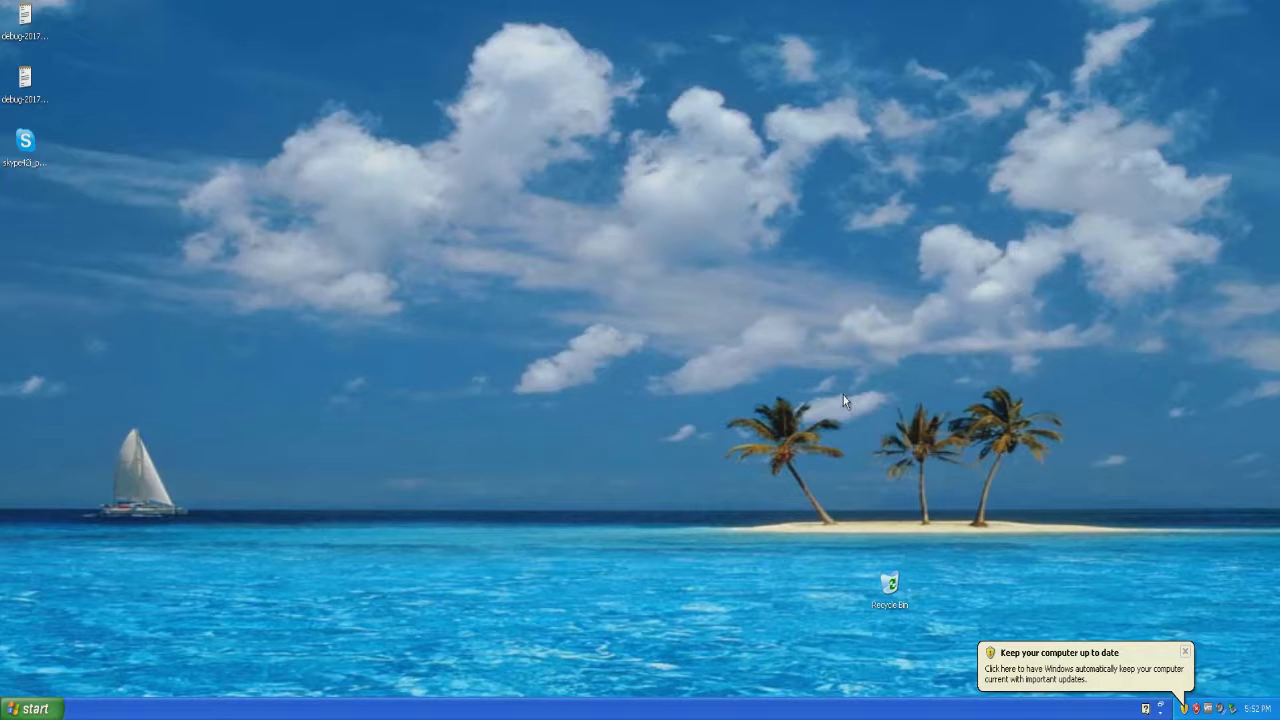
Dismiss the 'Keep your computer up to date' balloon in the system tray.
{"action": "left_click", "coordinate": [1181, 650]}
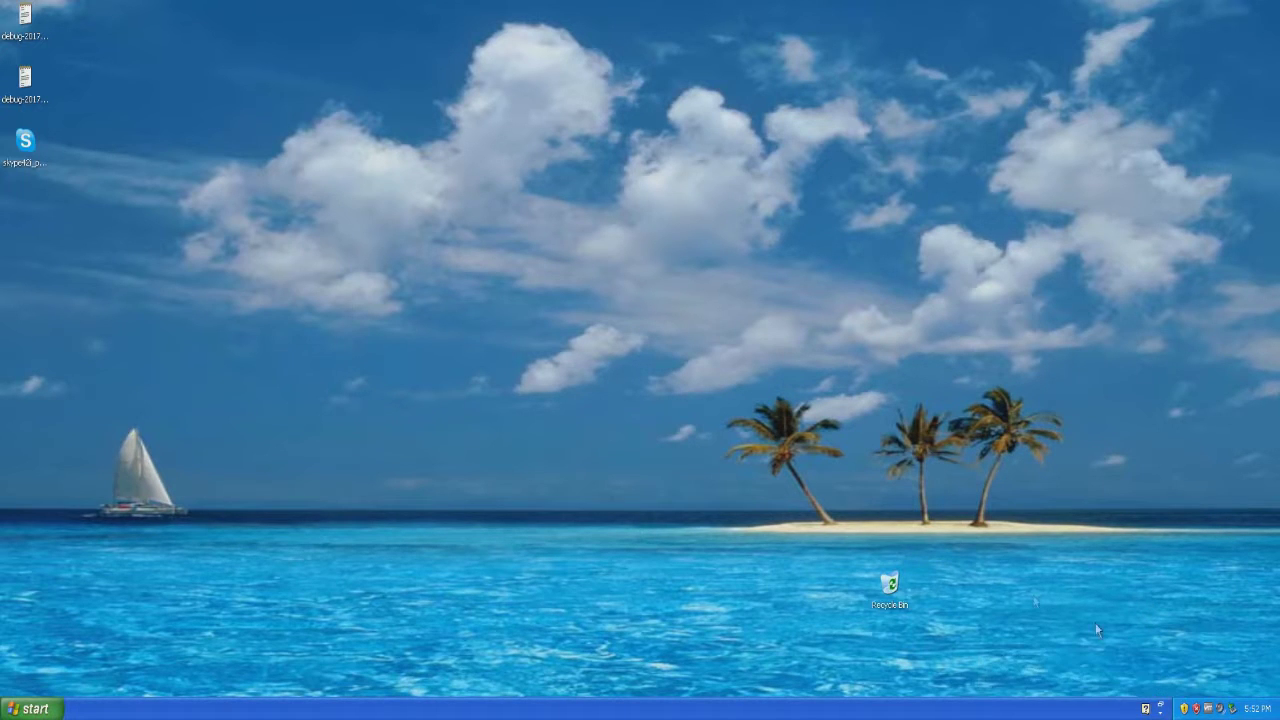
Drag the Recycle Bin icon to the desktop's lower-right corner above the system tray.
{"action": "left_click_drag", "start_coordinate": [893, 588], "coordinate": [1248, 655]}
{"action": "mouse_move", "coordinate": [1257, 712]}
Launch WordPad from Accessories and type 'I can write a document.'.
{"action": "left_click", "coordinate": [54, 710]}
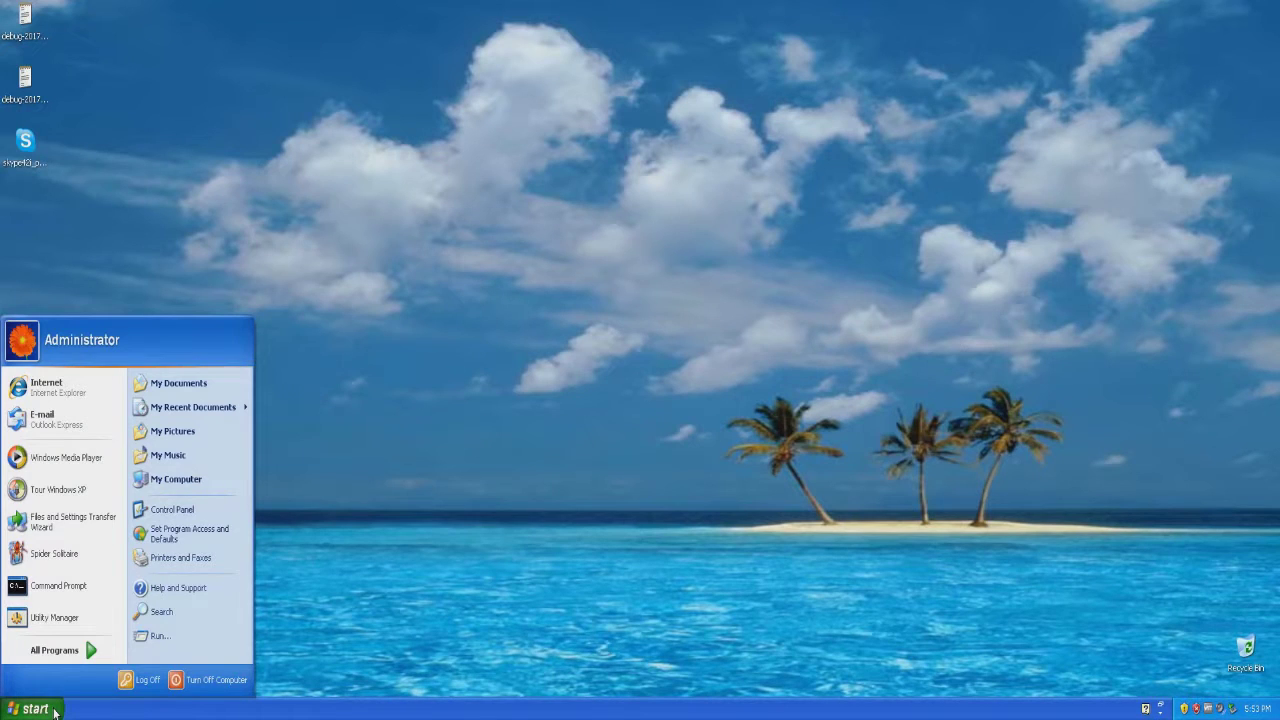
{"action": "left_click", "coordinate": [62, 652]}
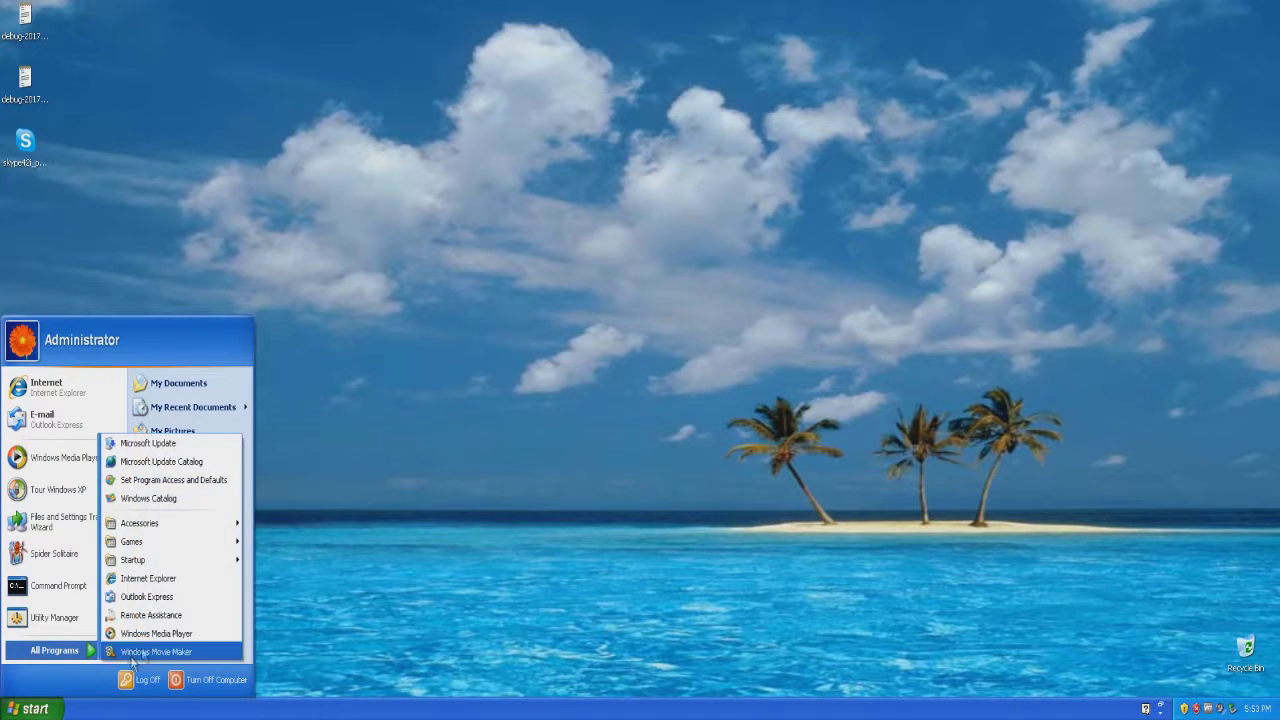
{"action": "mouse_move", "coordinate": [188, 517]}
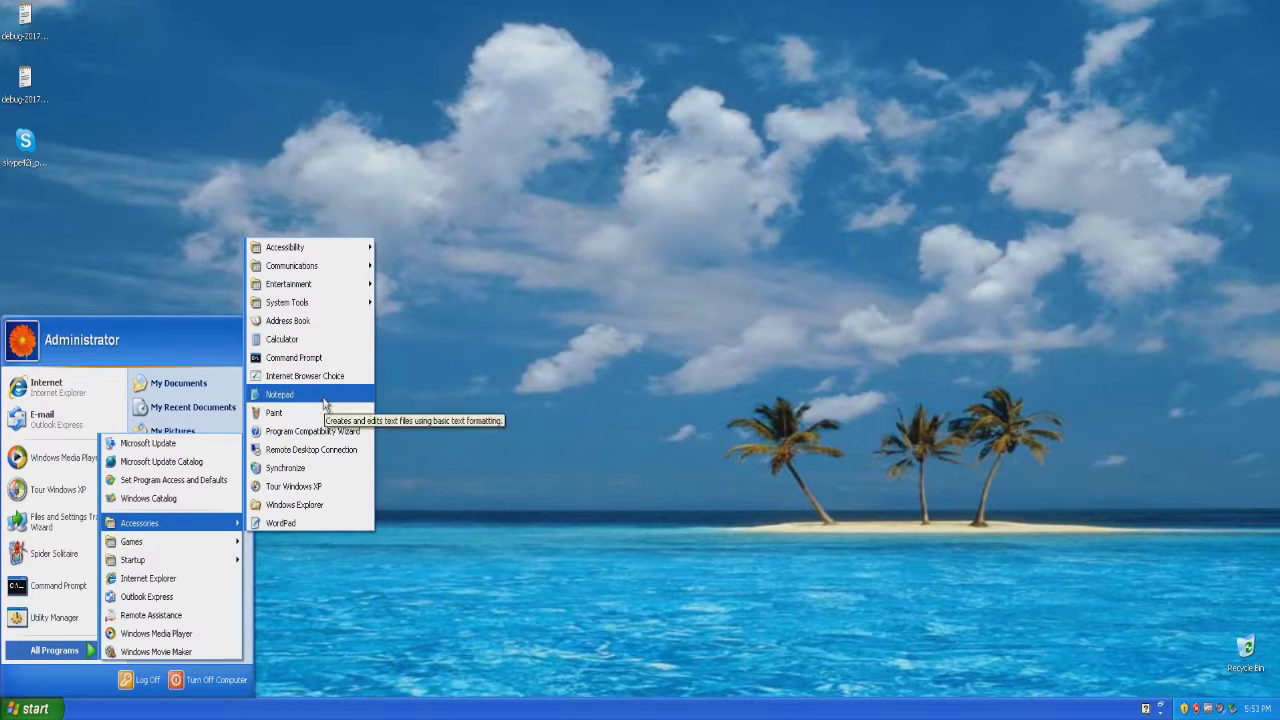
{"action": "left_click", "coordinate": [318, 523]}
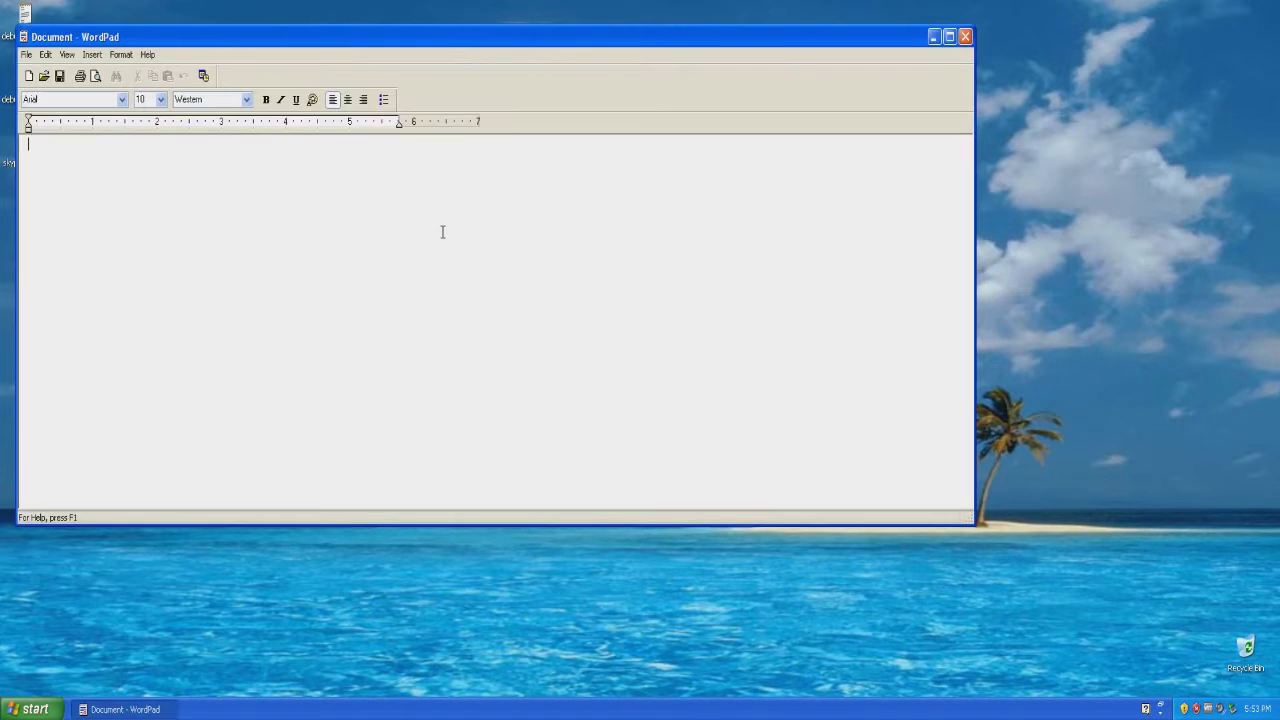
{"action": "type", "text": "I can write a document."}
Save the document as Test 1 in My Documents and close WordPad.
{"action": "left_click", "coordinate": [26, 54]}
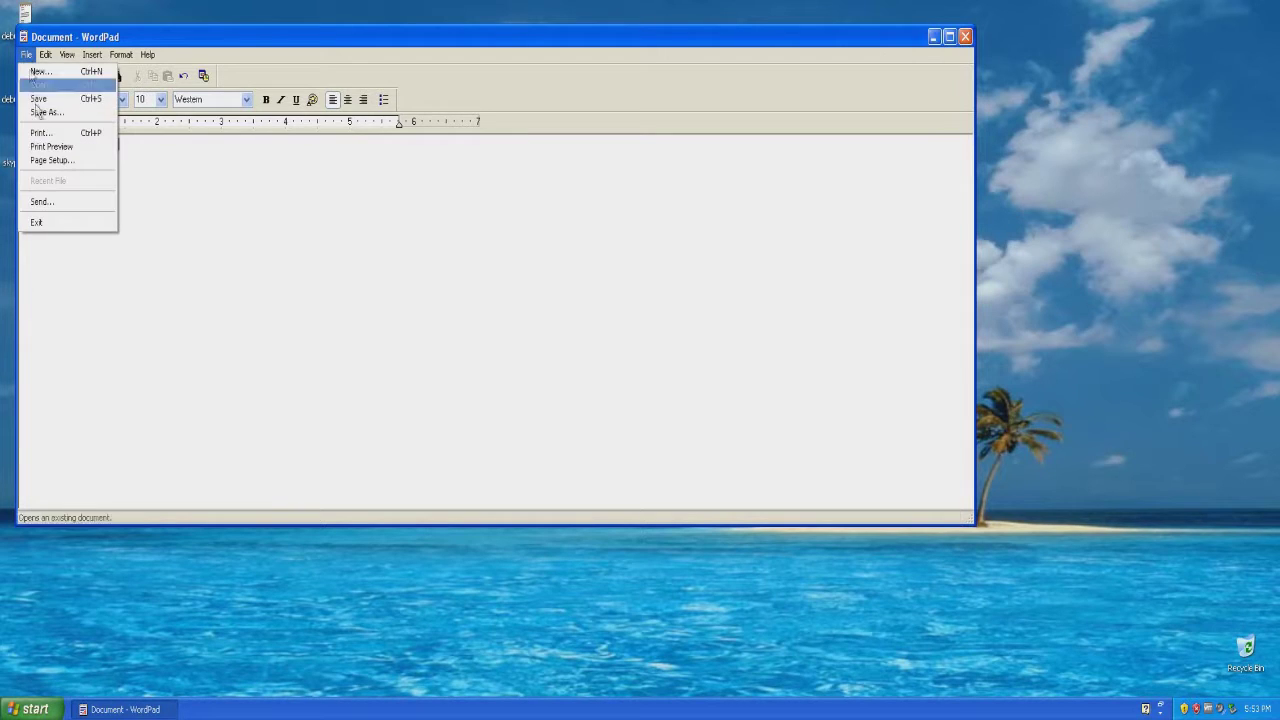
{"action": "left_click", "coordinate": [46, 112]}
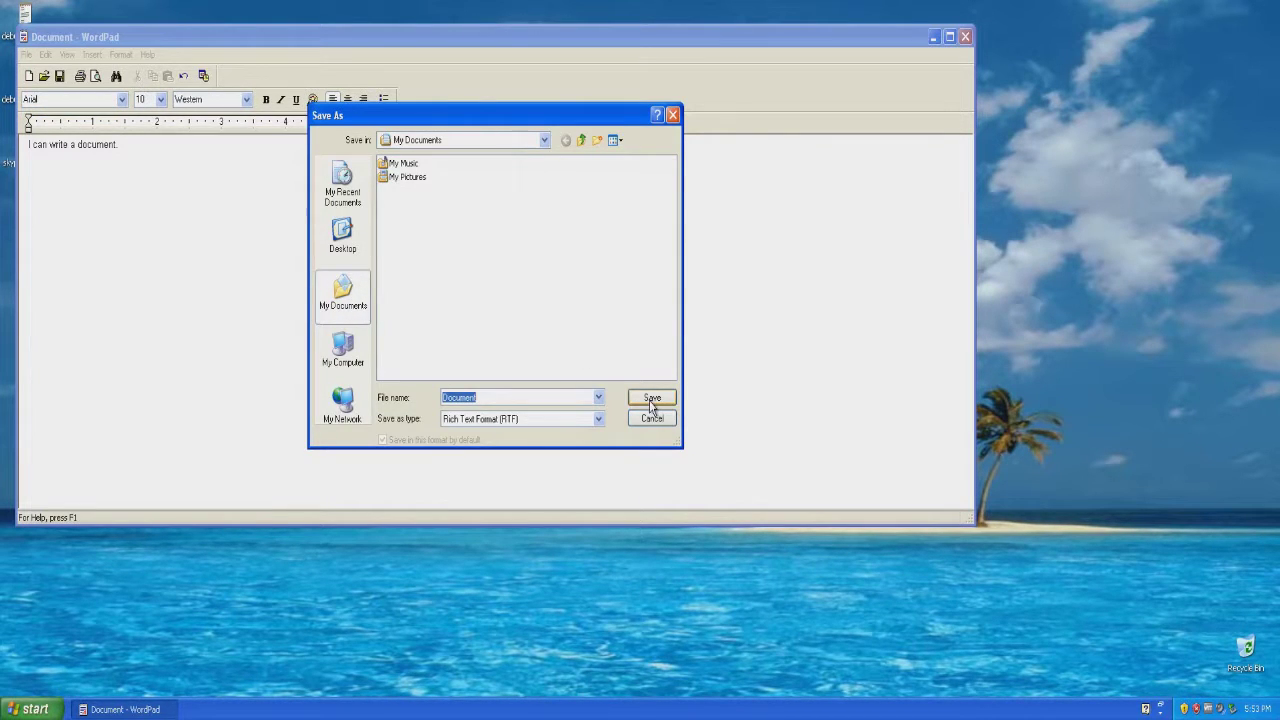
{"action": "type", "text": "Test"}
{"action": "left_click", "coordinate": [652, 397]}
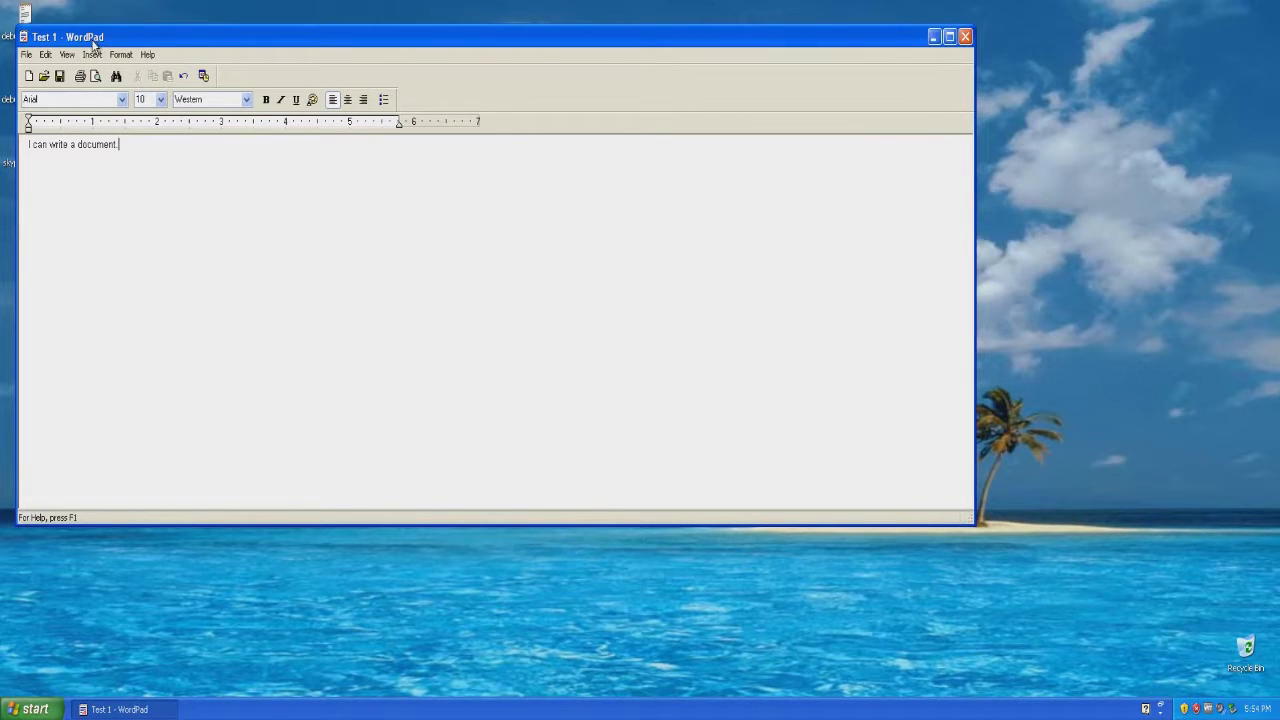
{"action": "left_click", "coordinate": [965, 37]}
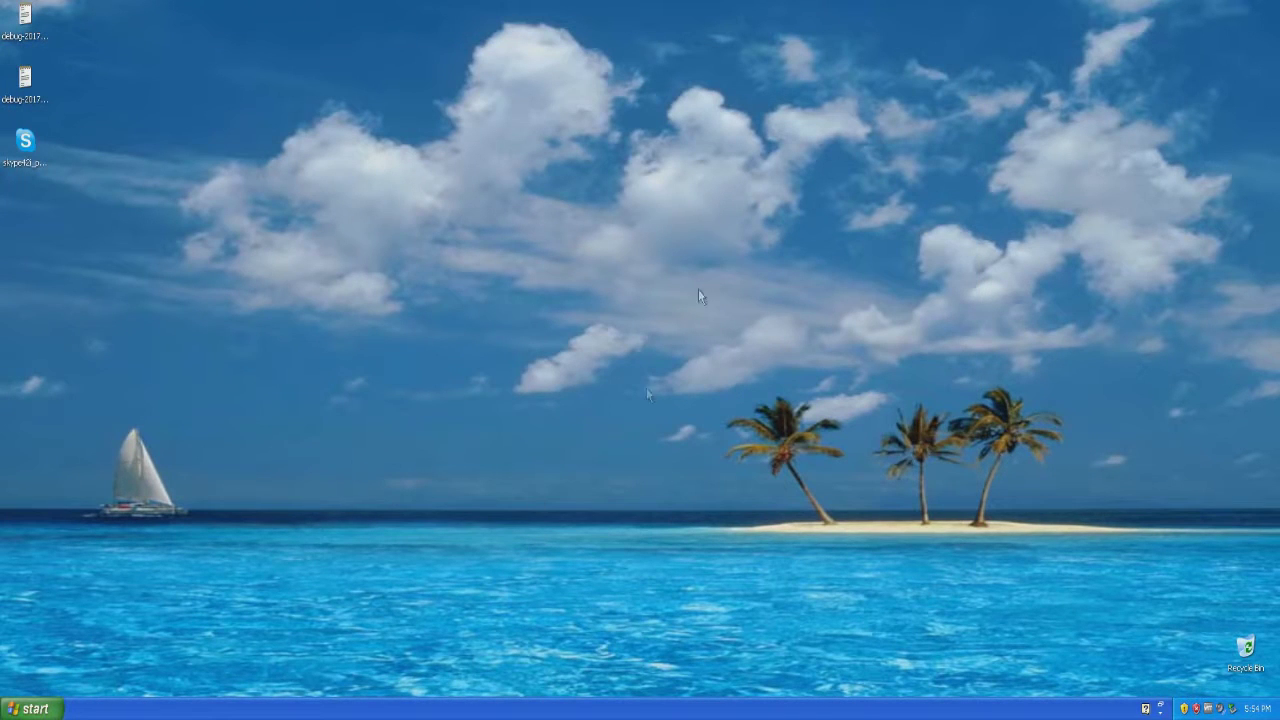
Reopen Test 1 from My Documents, then delete it to the Recycle Bin.
{"action": "left_click", "coordinate": [30, 709]}
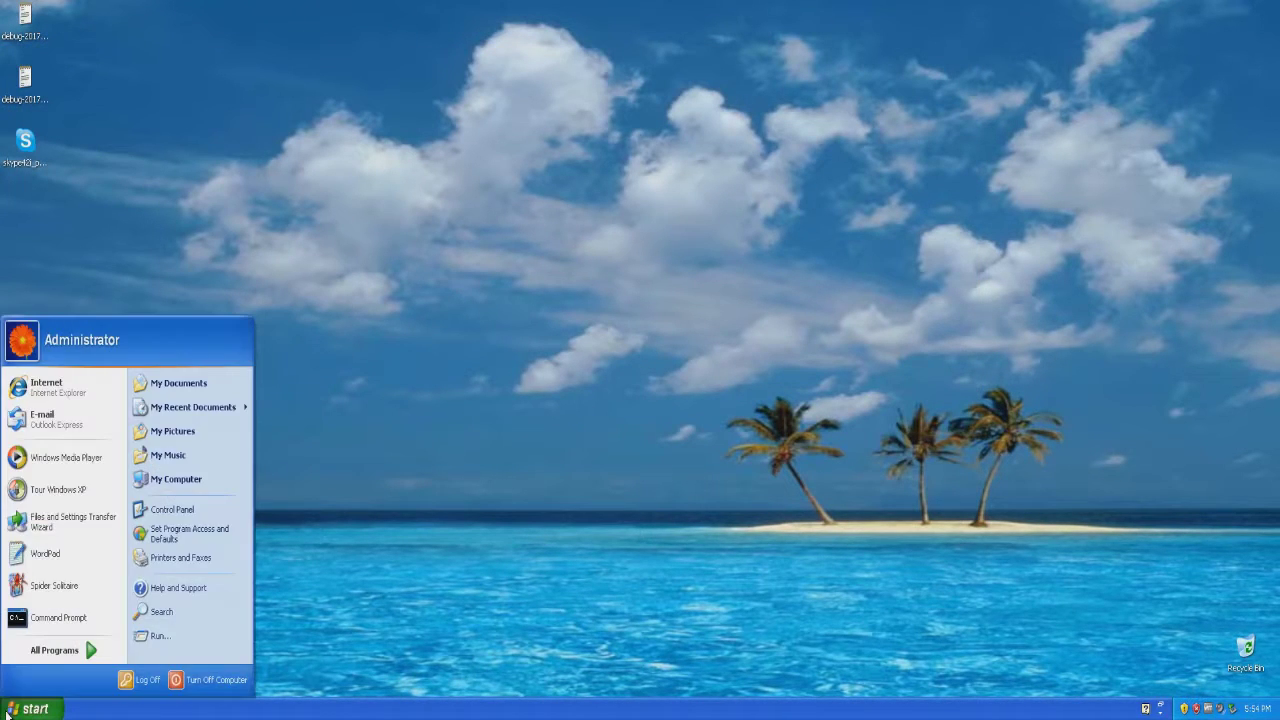
{"action": "left_click", "coordinate": [198, 388]}
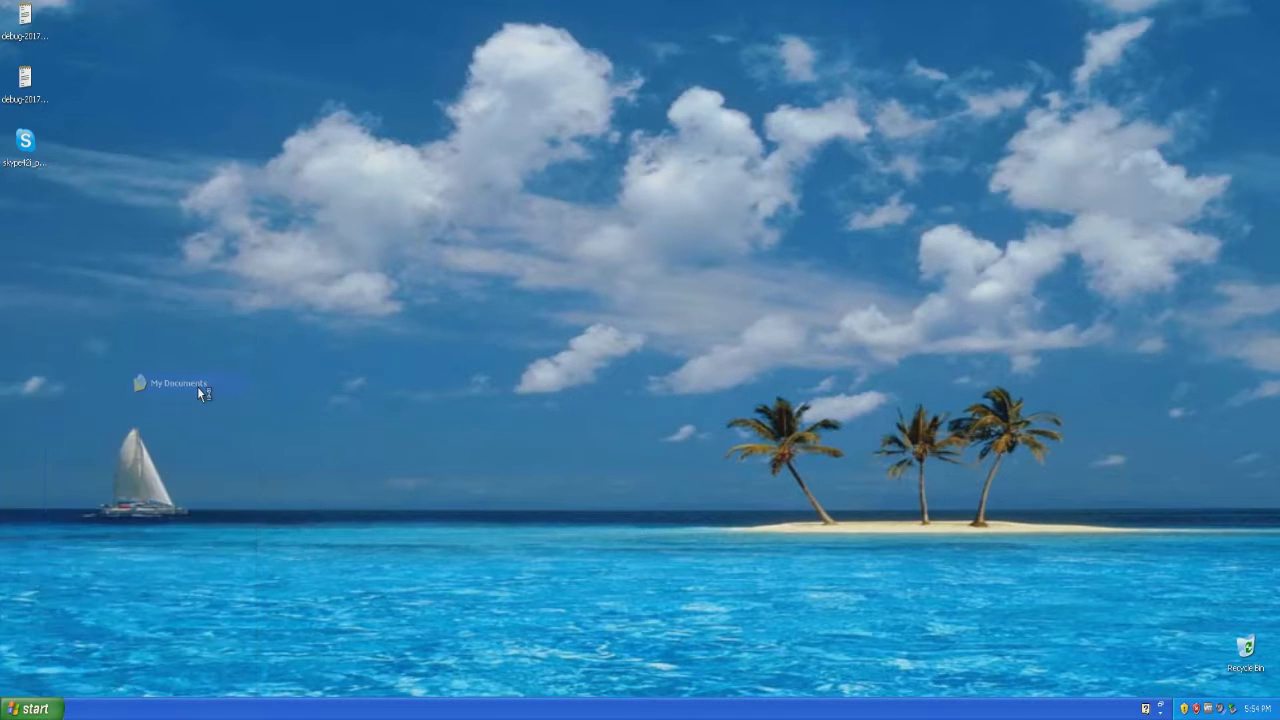
{"action": "double_click", "coordinate": [232, 234]}
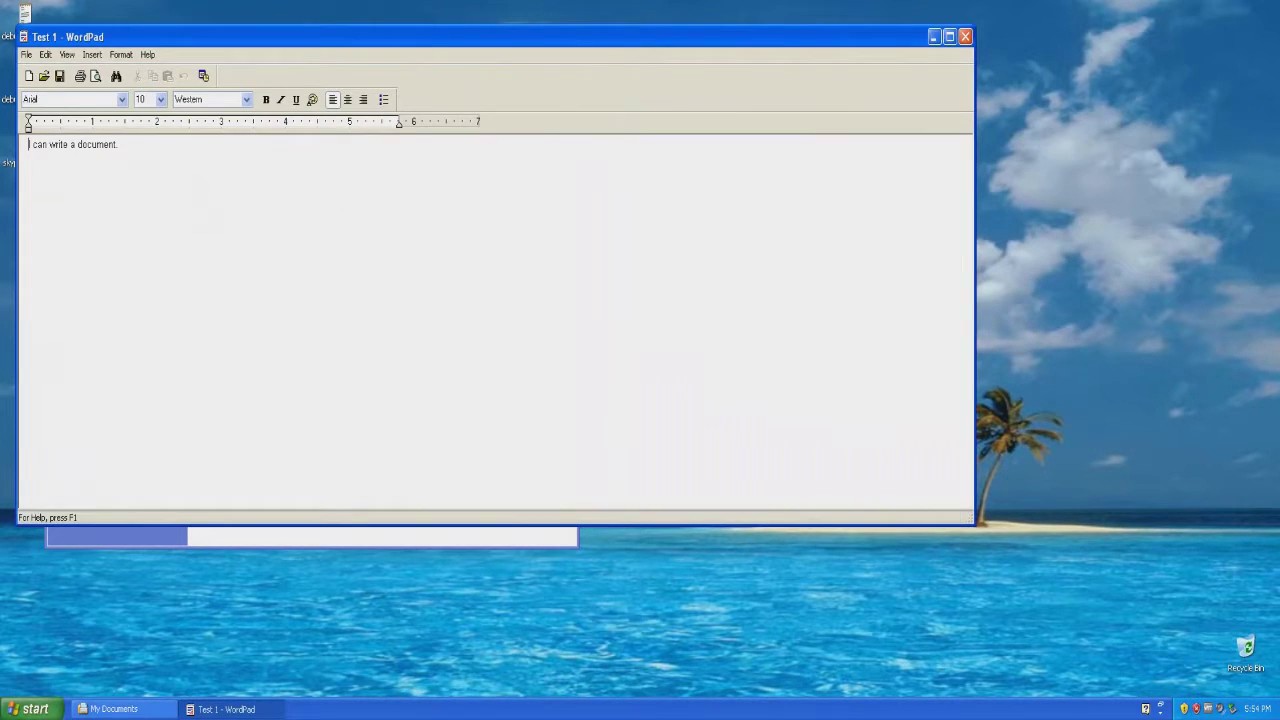
{"action": "left_click", "coordinate": [964, 37]}
{"action": "key", "text": "Delete"}
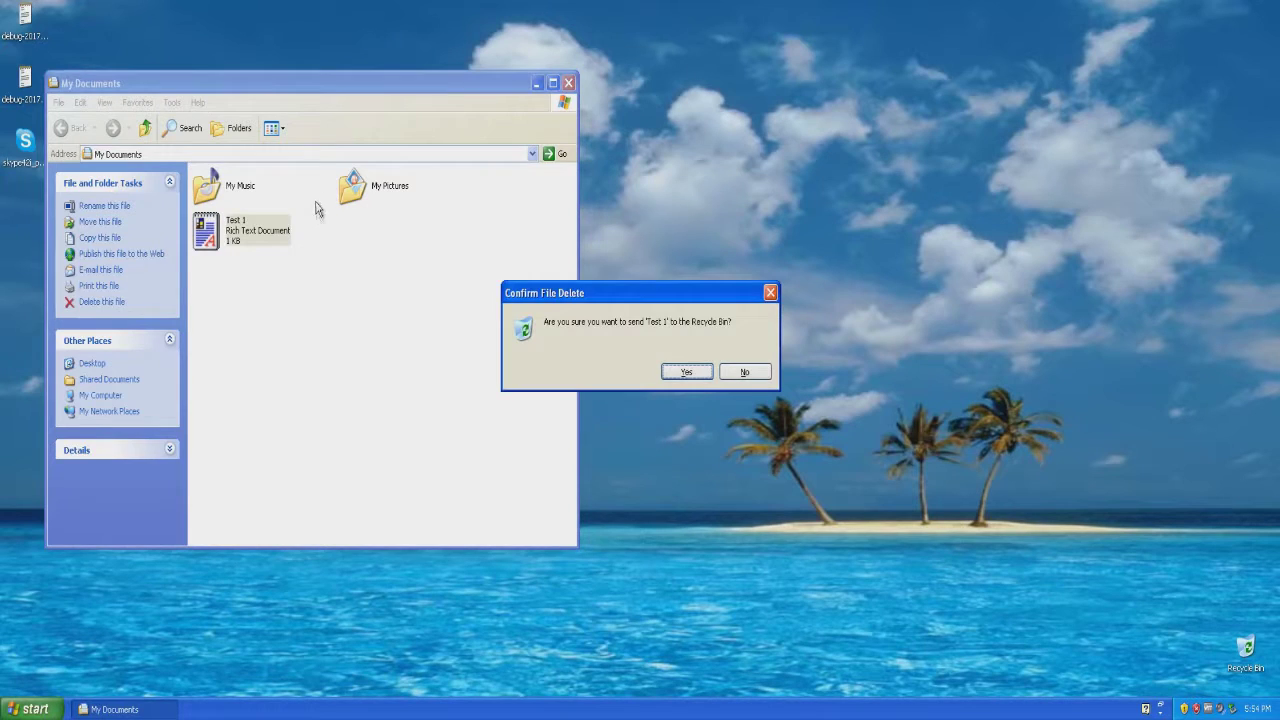
{"action": "left_click", "coordinate": [692, 366]}
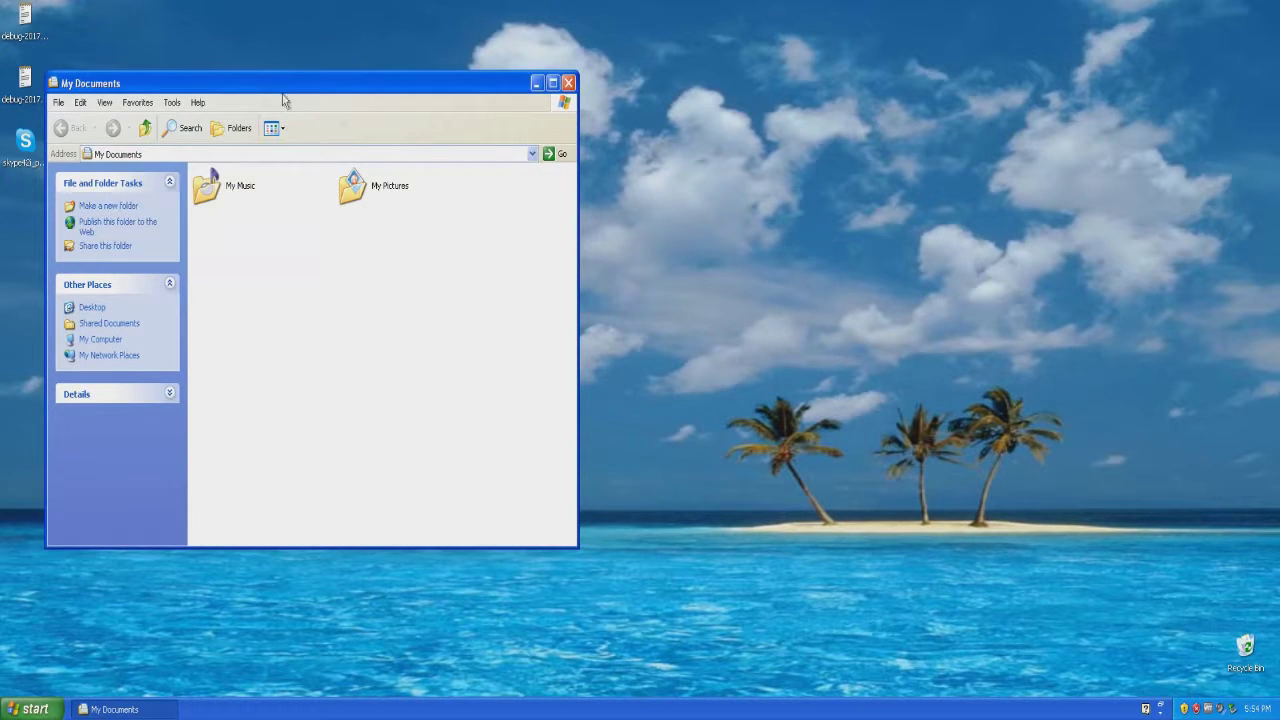
{"action": "left_click", "coordinate": [568, 83]}
Empty the Recycle Bin to permanently remove Test 1.
{"action": "right_click", "coordinate": [1243, 652]}
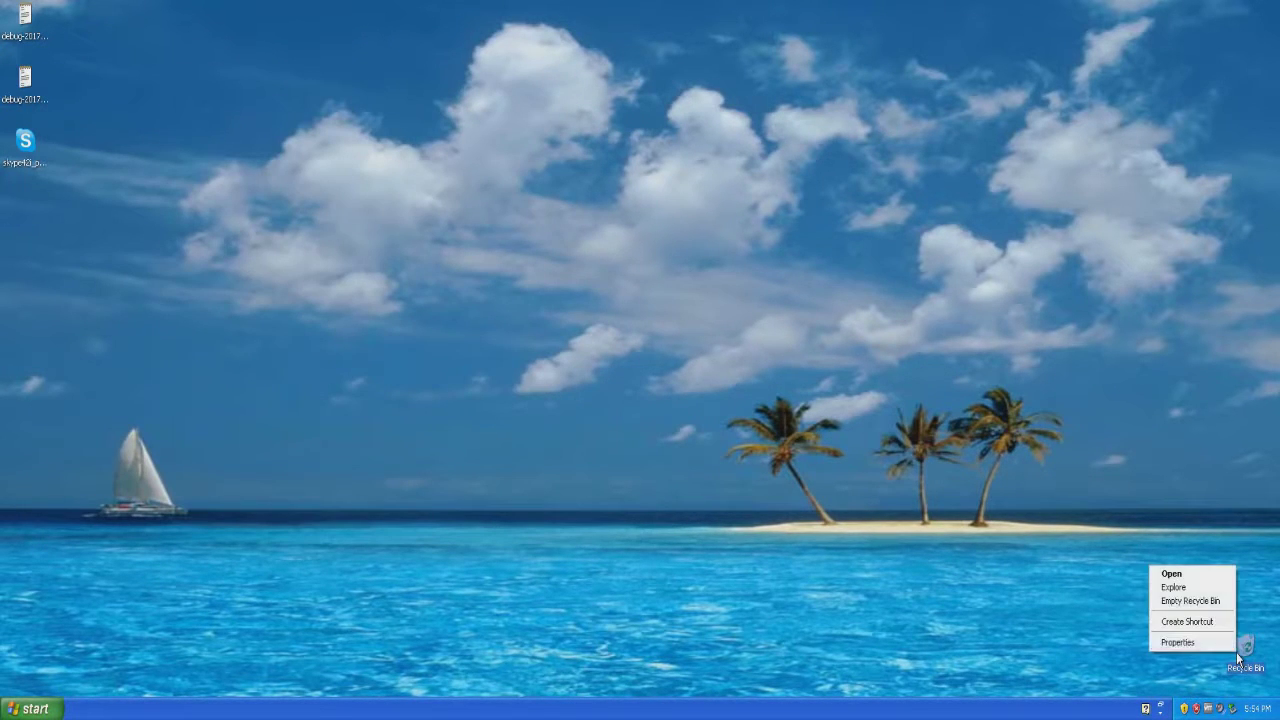
{"action": "left_click", "coordinate": [1200, 602]}
{"action": "left_click", "coordinate": [683, 371]}
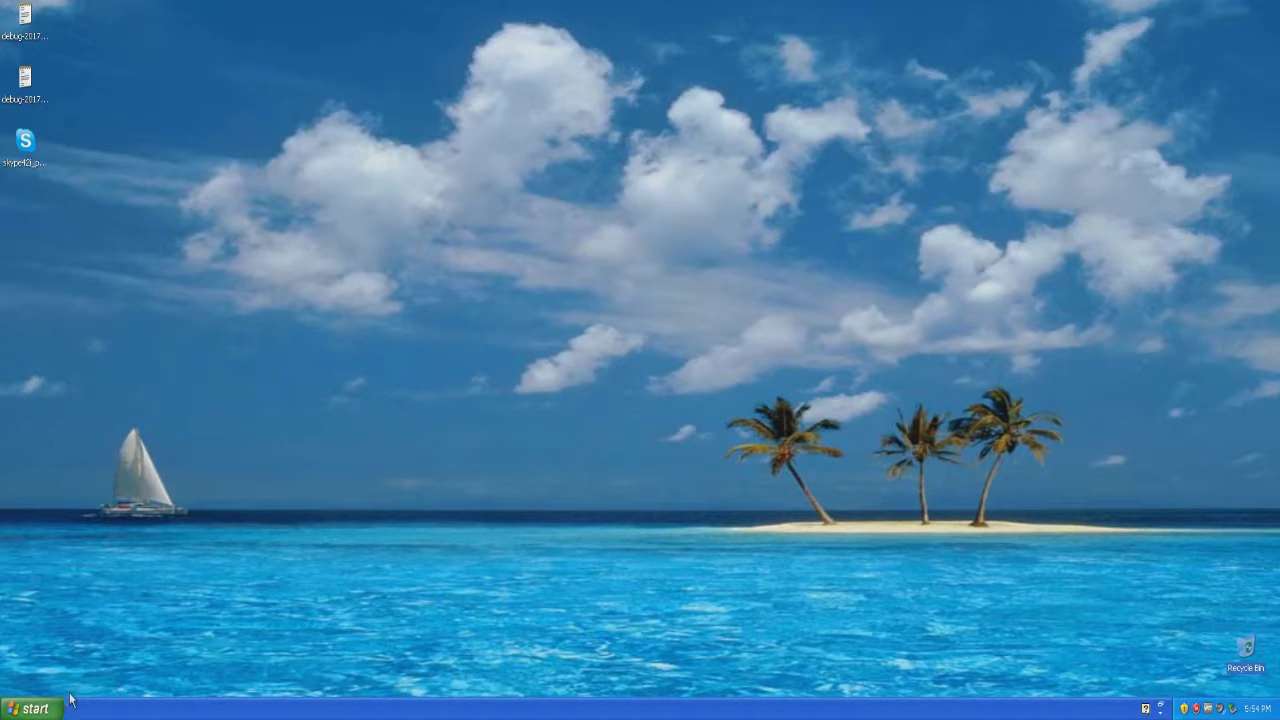
Open Display Properties from the desktop and browse its Desktop, Screen Saver, Appearance and Settings tabs.
{"action": "left_click", "coordinate": [35, 708]}
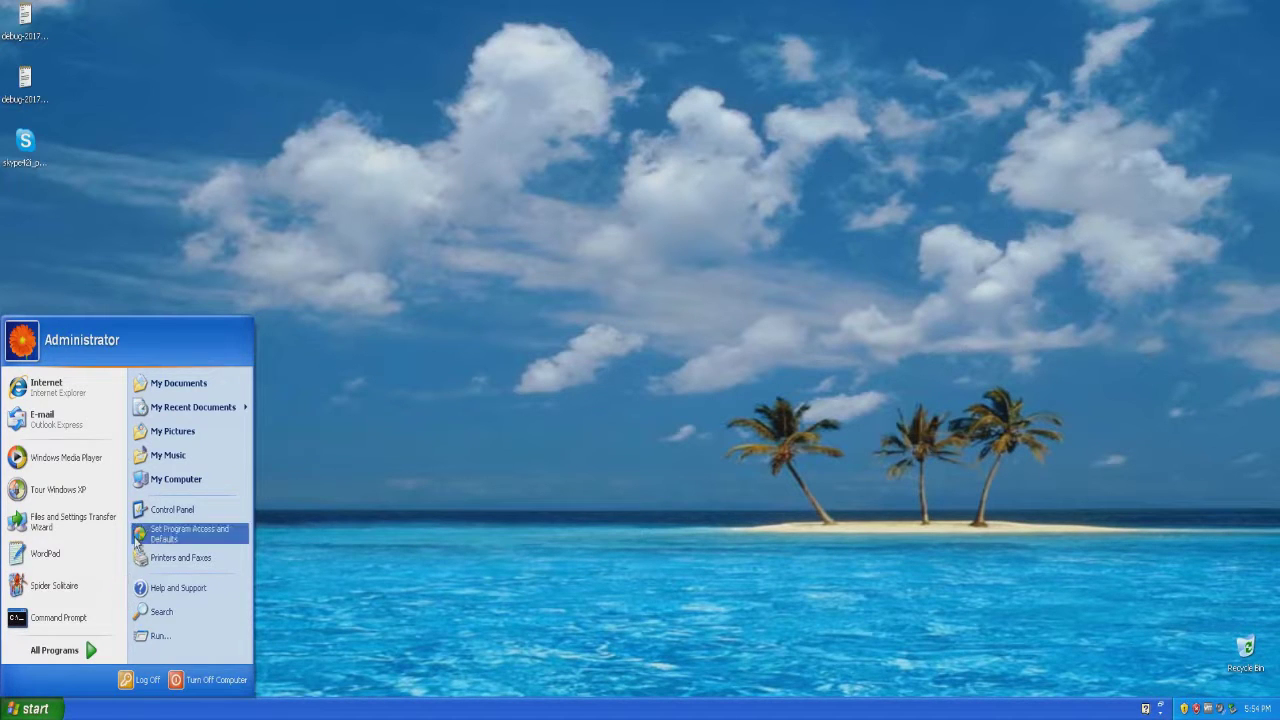
{"action": "right_click", "coordinate": [363, 415]}
{"action": "left_click", "coordinate": [405, 513]}
{"action": "left_click_drag", "start_coordinate": [200, 123], "coordinate": [424, 112]}
{"action": "left_click", "coordinate": [350, 139]}
{"action": "left_click", "coordinate": [392, 141]}
{"action": "left_click", "coordinate": [444, 140]}
{"action": "left_click", "coordinate": [486, 140]}
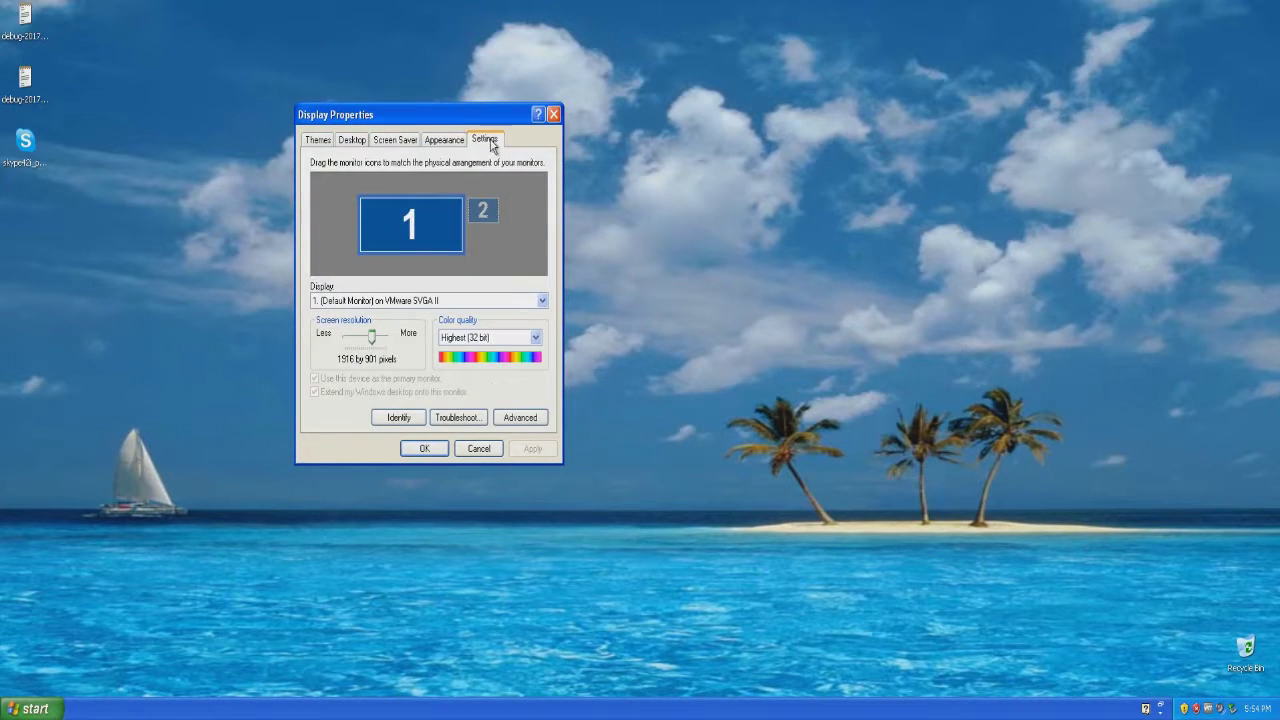
Choose 3D FlowerBox as the screen saver and preview it full screen.
{"action": "left_click", "coordinate": [386, 142]}
{"action": "left_click", "coordinate": [388, 320]}
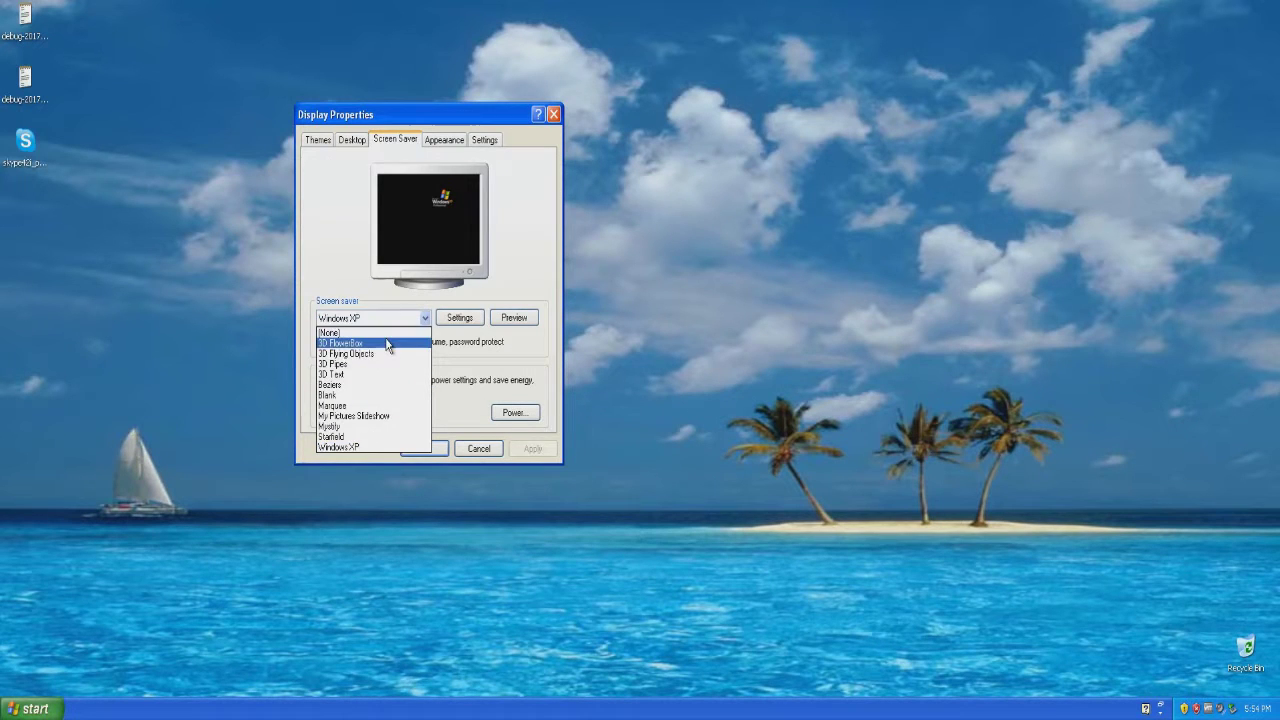
{"action": "left_click", "coordinate": [387, 344]}
{"action": "left_click", "coordinate": [497, 322]}
{"action": "left_click", "coordinate": [505, 322]}
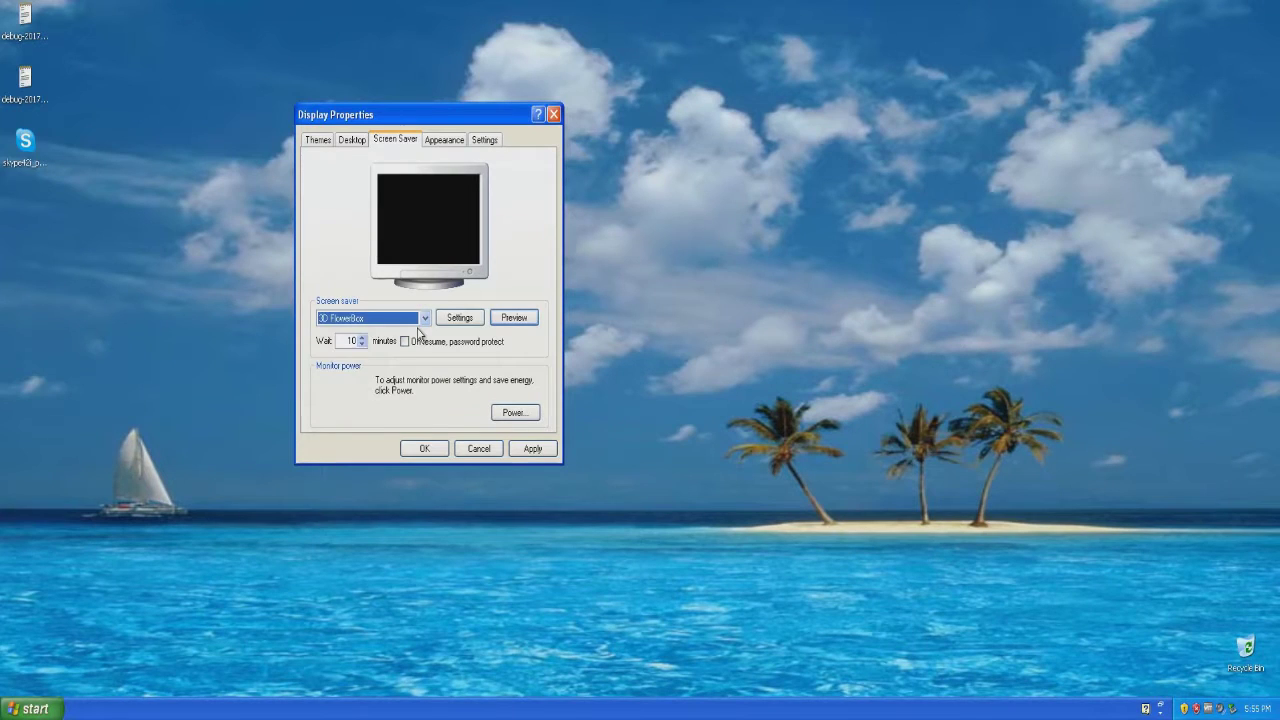
{"action": "left_click", "coordinate": [420, 318]}
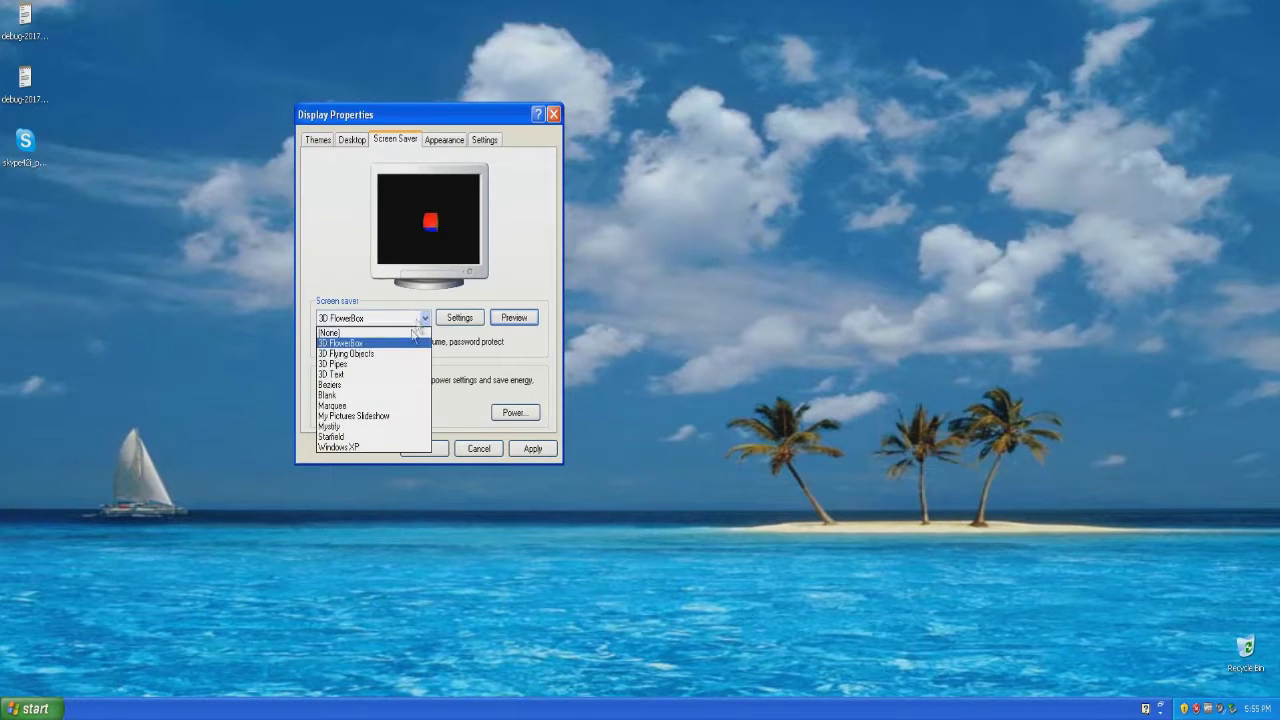
Preview the 3D Flying Objects and 3D Pipes screen savers full screen.
{"action": "left_click", "coordinate": [398, 354]}
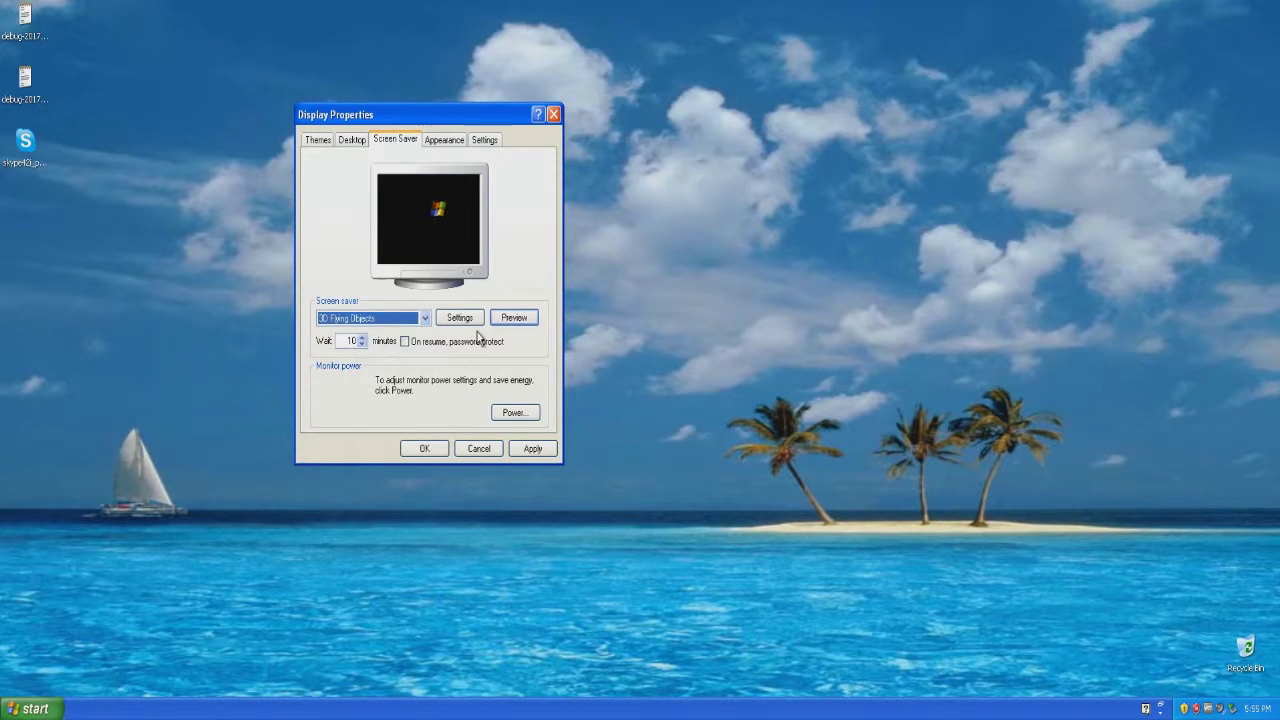
{"action": "left_click", "coordinate": [507, 318]}
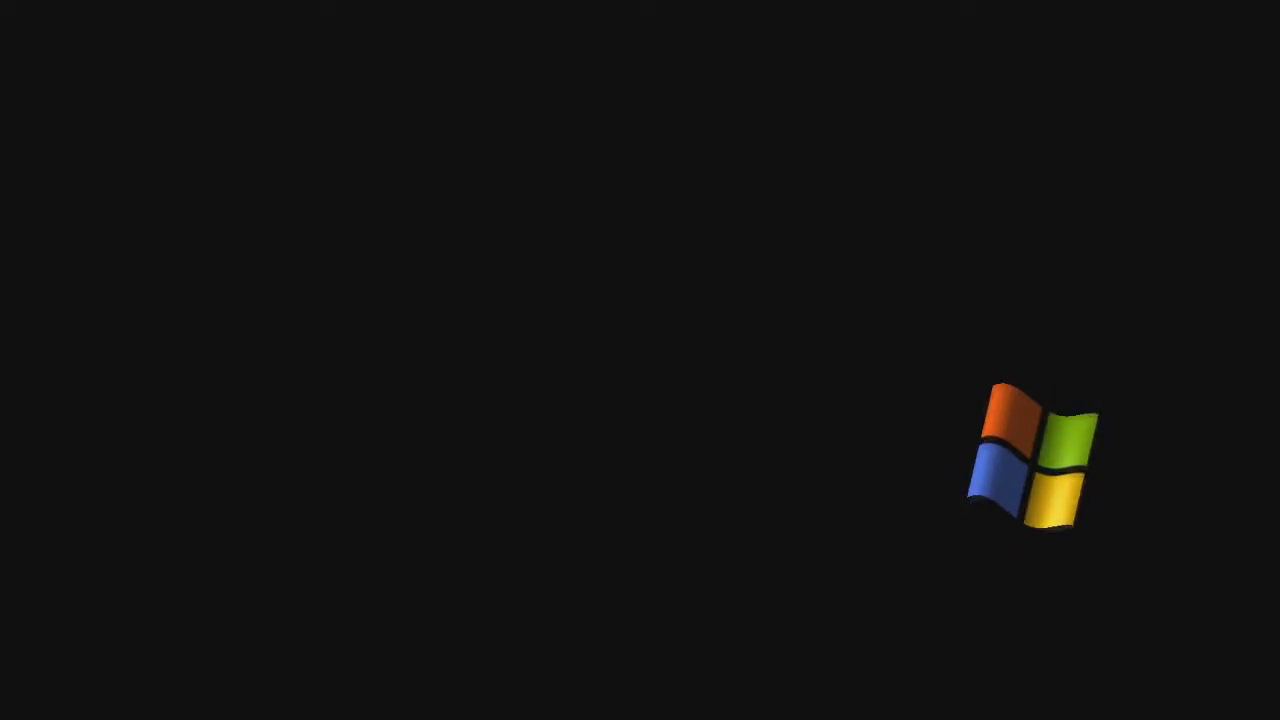
{"action": "mouse_move", "coordinate": [341, 341]}
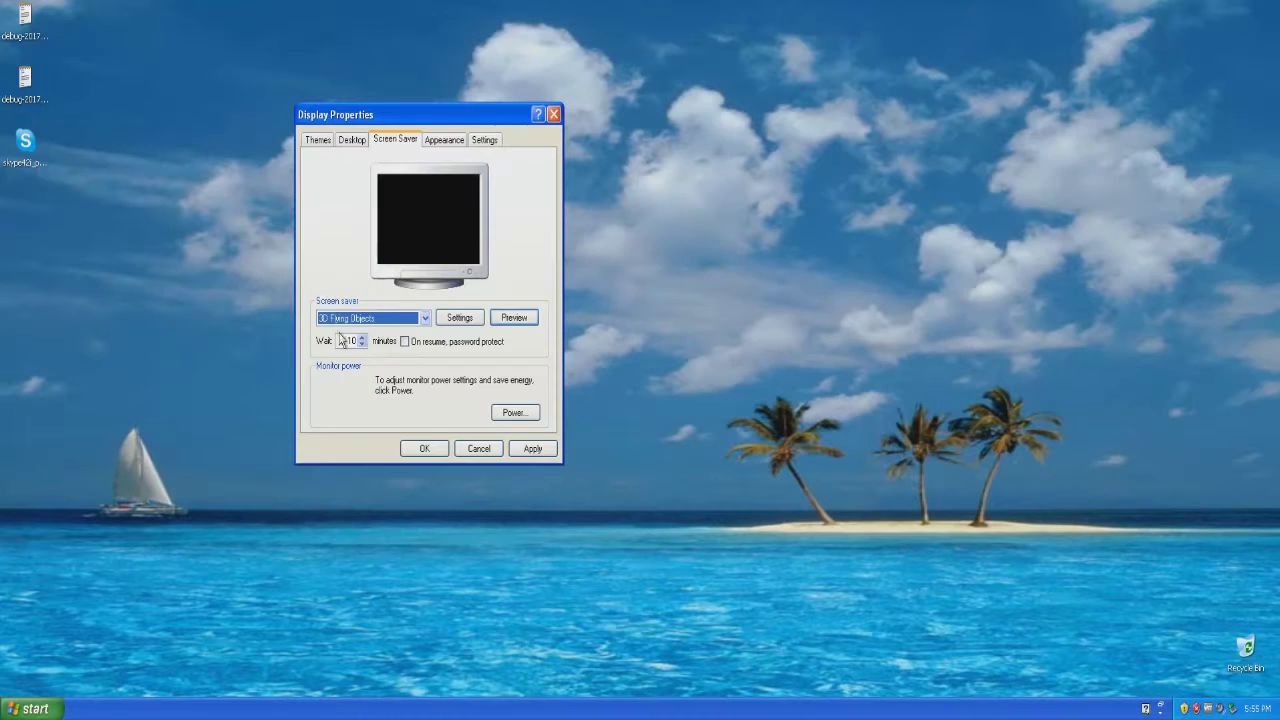
{"action": "left_click", "coordinate": [392, 318]}
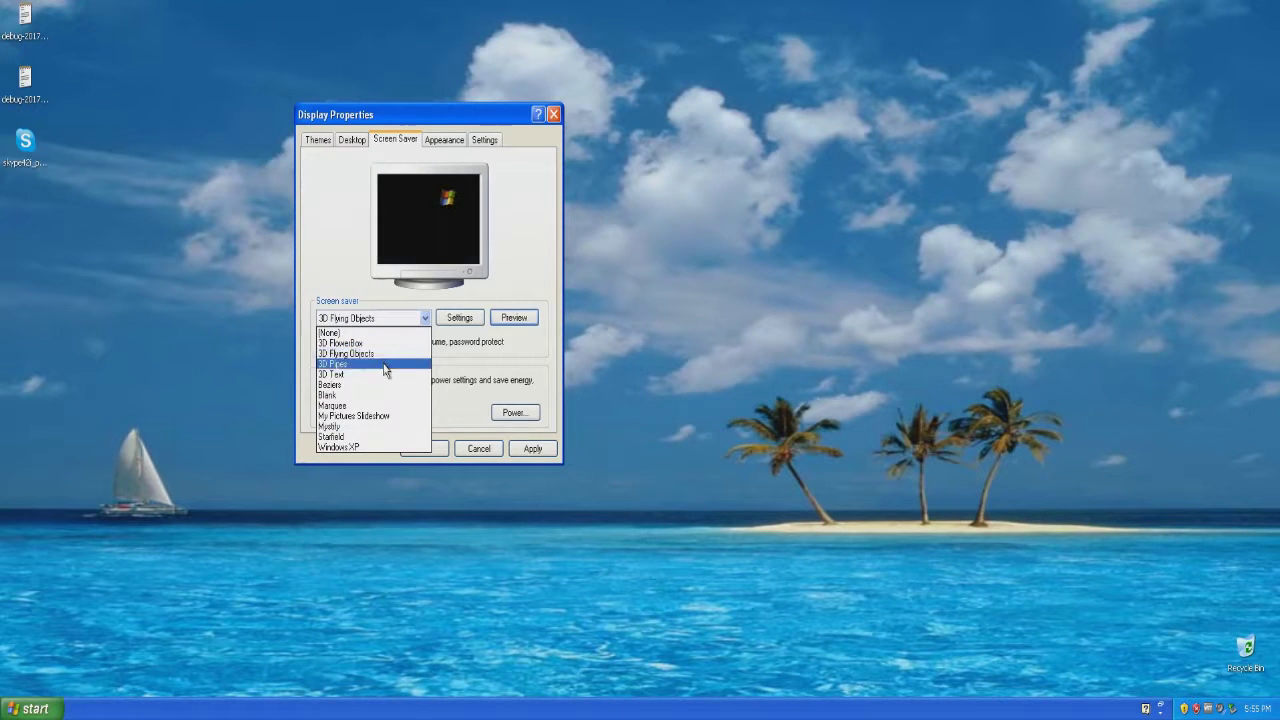
{"action": "left_click", "coordinate": [385, 365]}
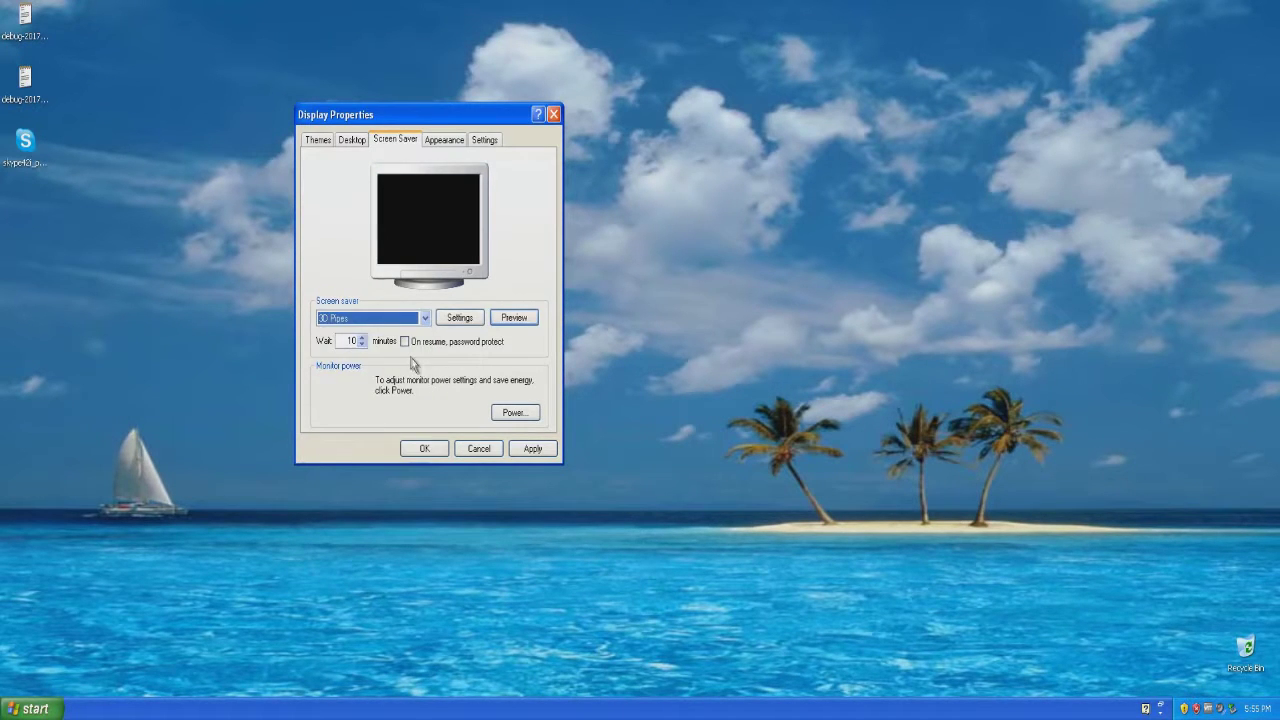
{"action": "left_click", "coordinate": [514, 318]}
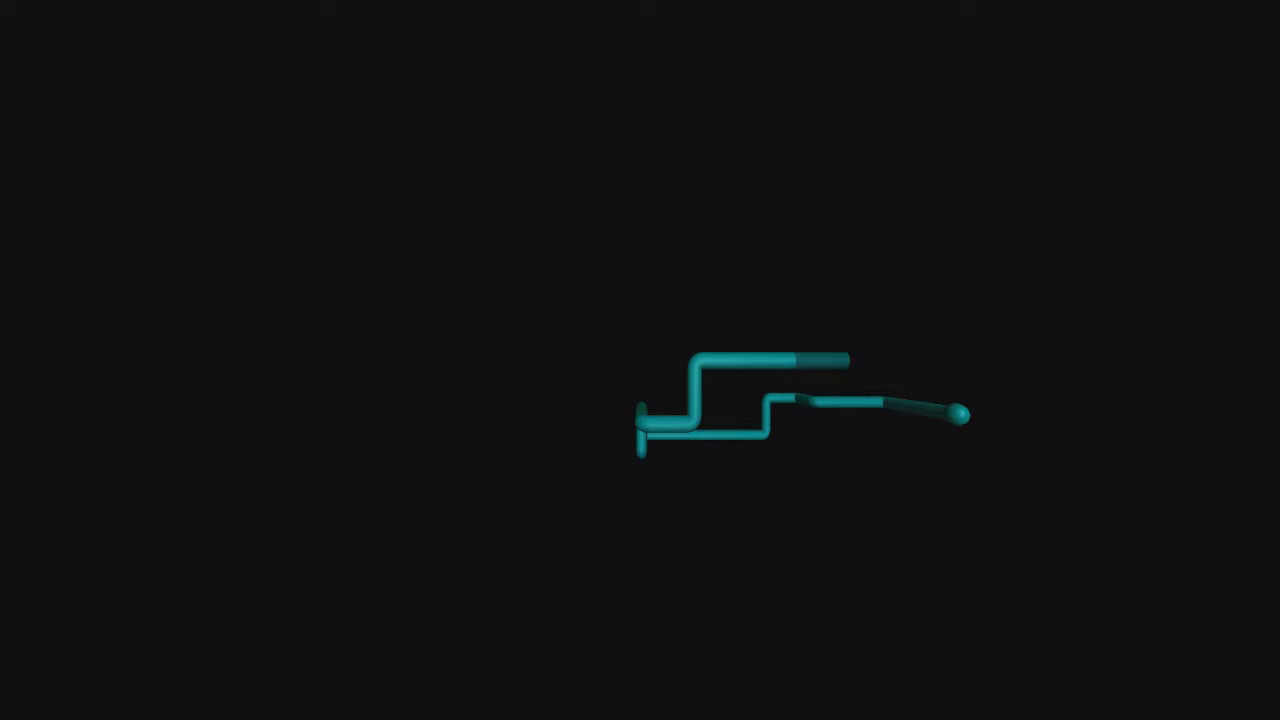
Switch the screen saver to 3D Text and preview it full screen.
{"action": "mouse_move", "coordinate": [407, 325]}
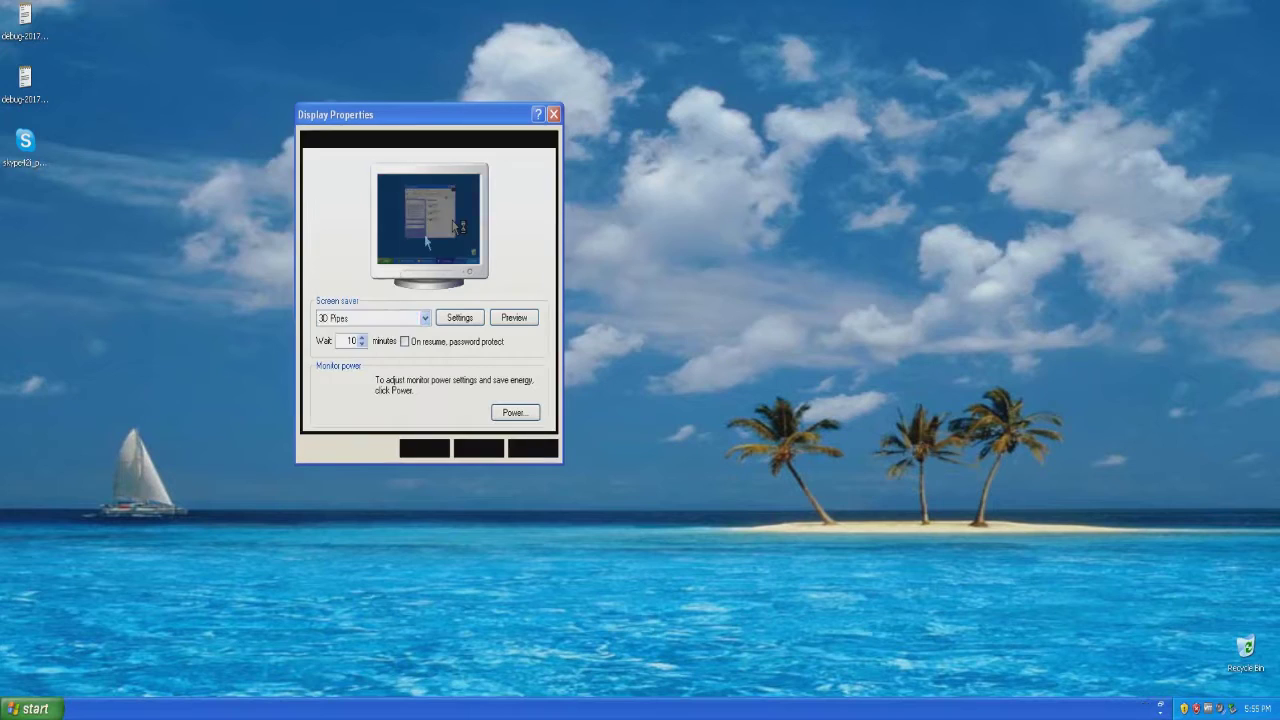
{"action": "left_click", "coordinate": [391, 374]}
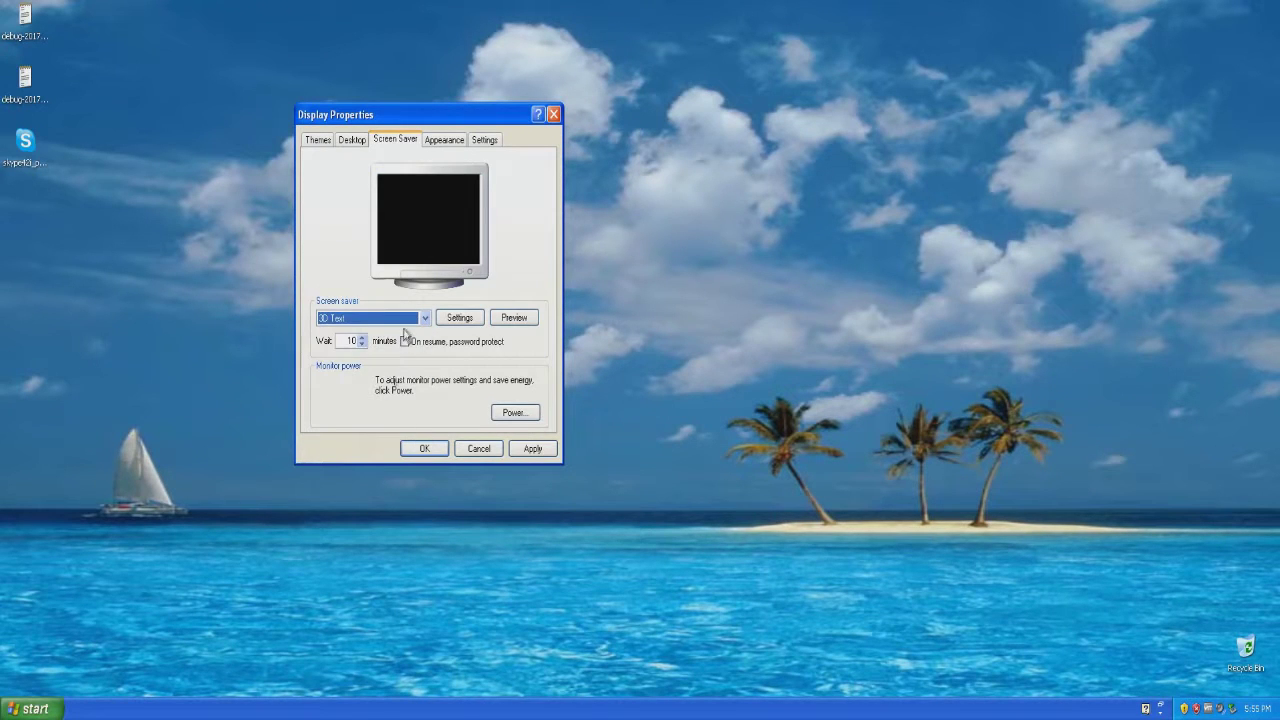
{"action": "left_click", "coordinate": [512, 318]}
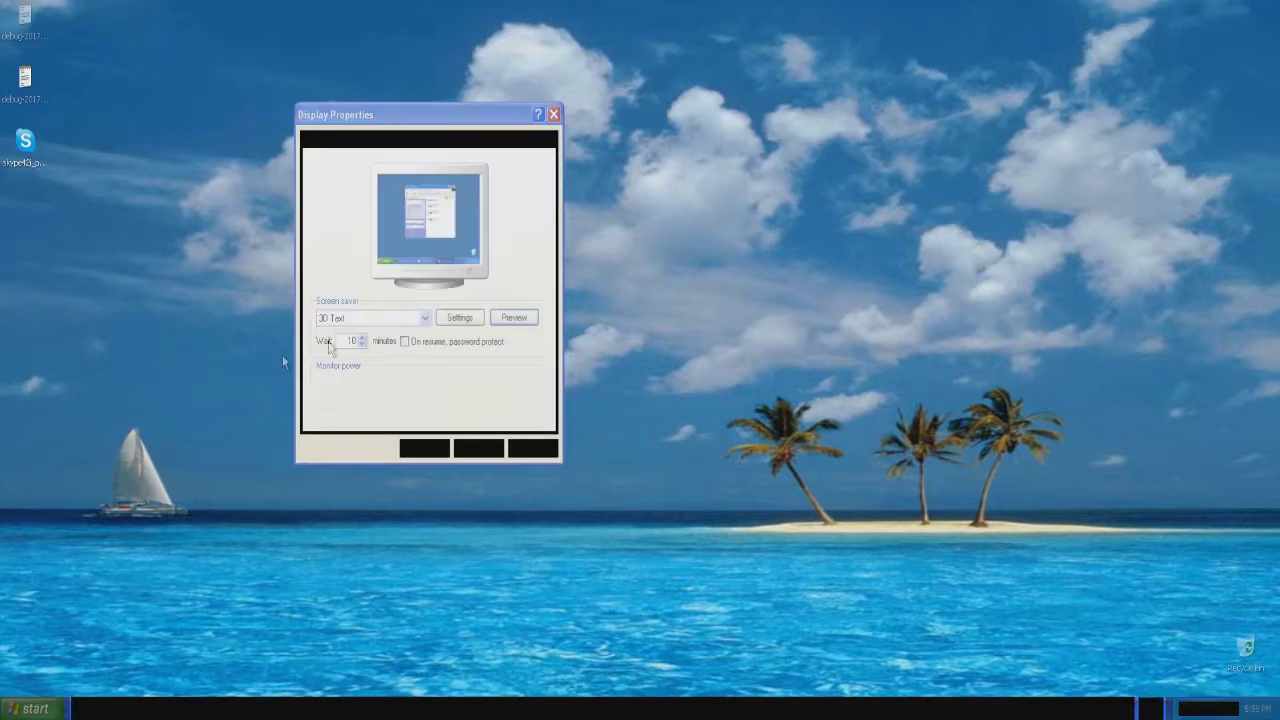
Try the Beziers, Marquee and Mystify screen savers, previewing Marquee and Mystify full screen.
{"action": "left_click", "coordinate": [366, 318]}
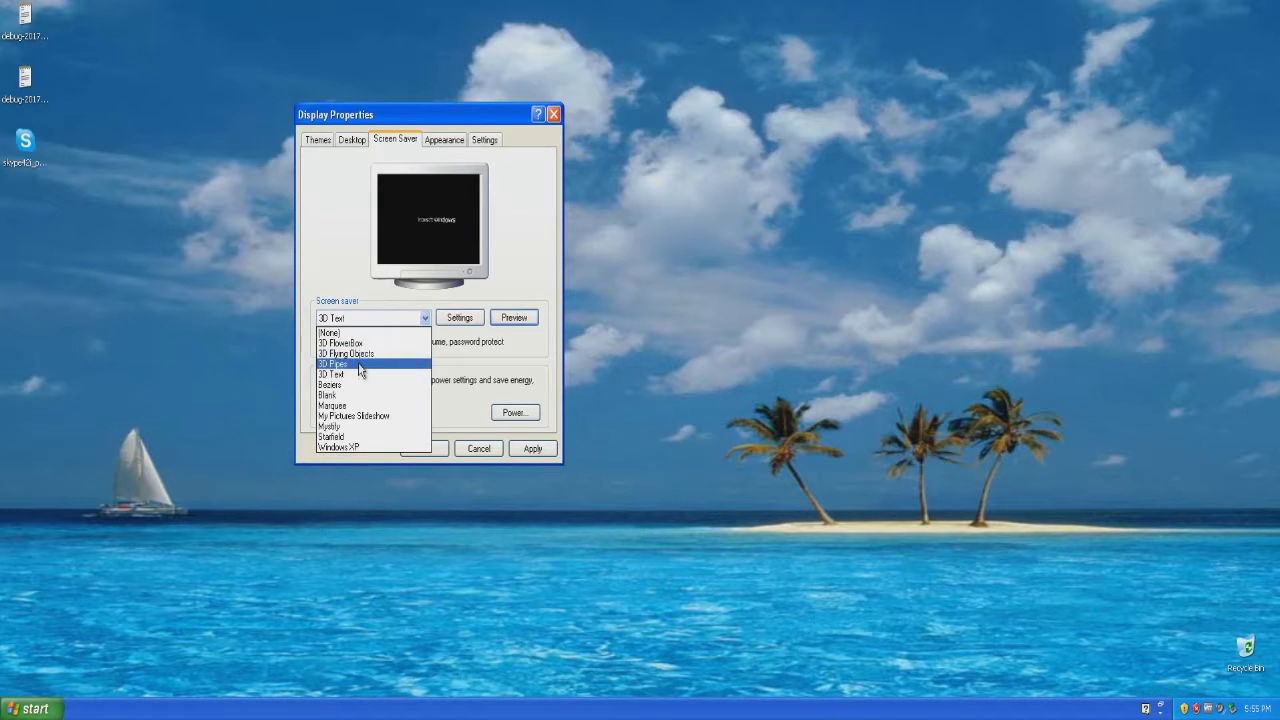
{"action": "left_click", "coordinate": [363, 378]}
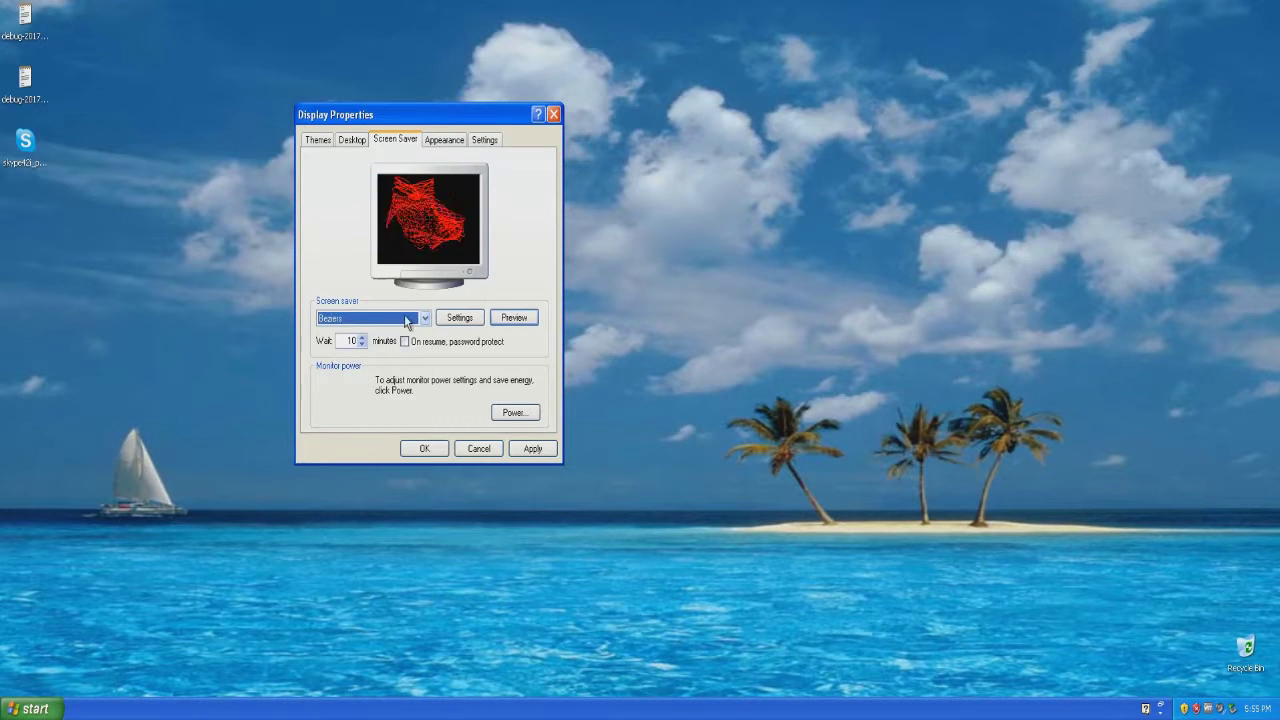
{"action": "left_click", "coordinate": [421, 319]}
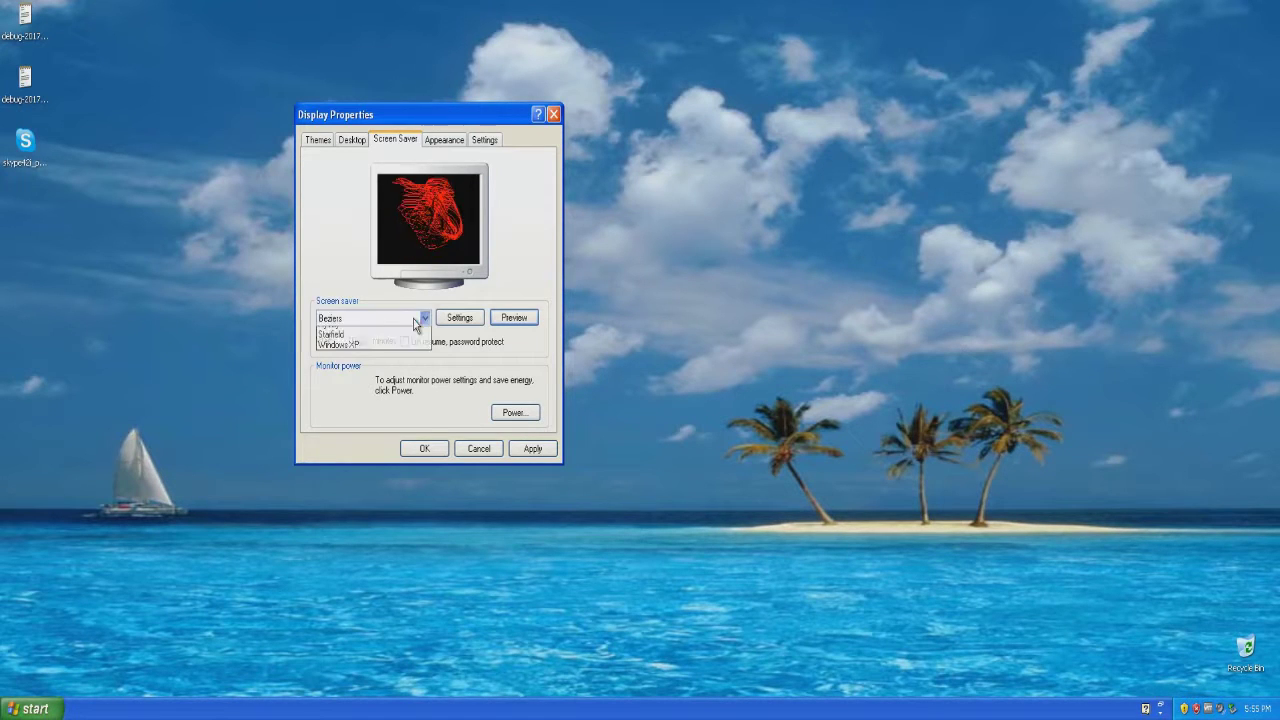
{"action": "left_click", "coordinate": [383, 406]}
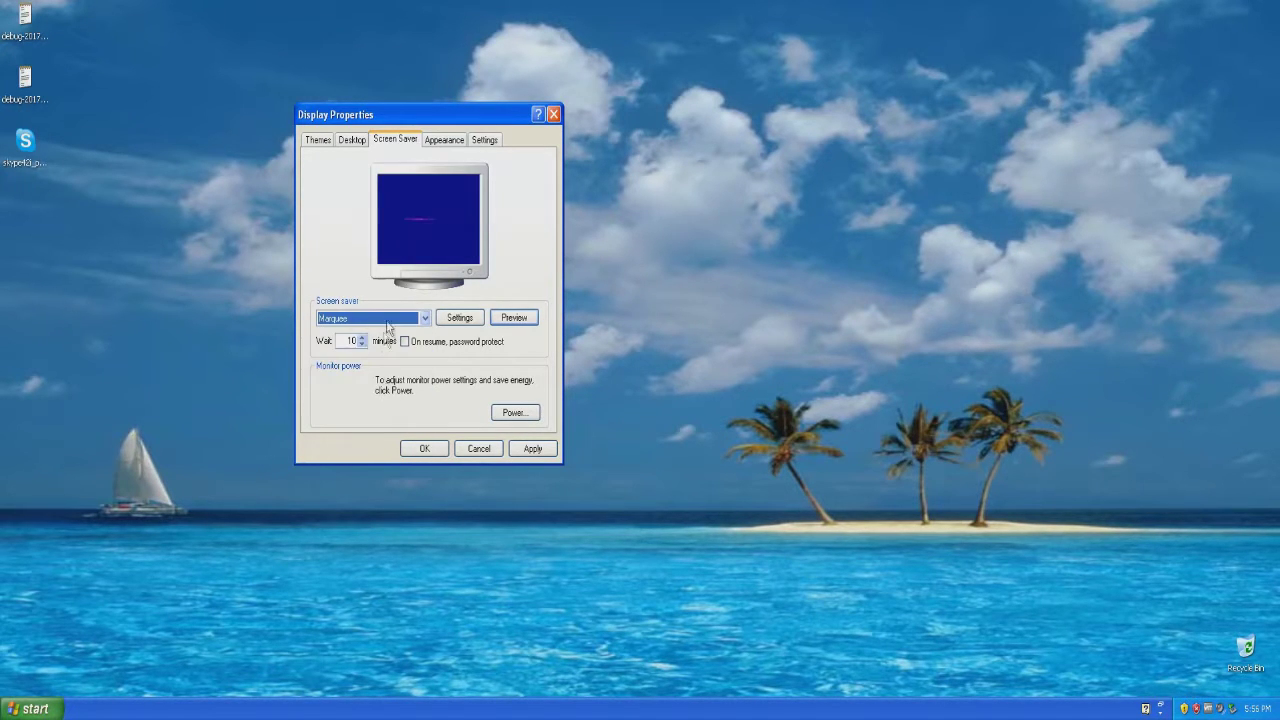
{"action": "left_click", "coordinate": [514, 317]}
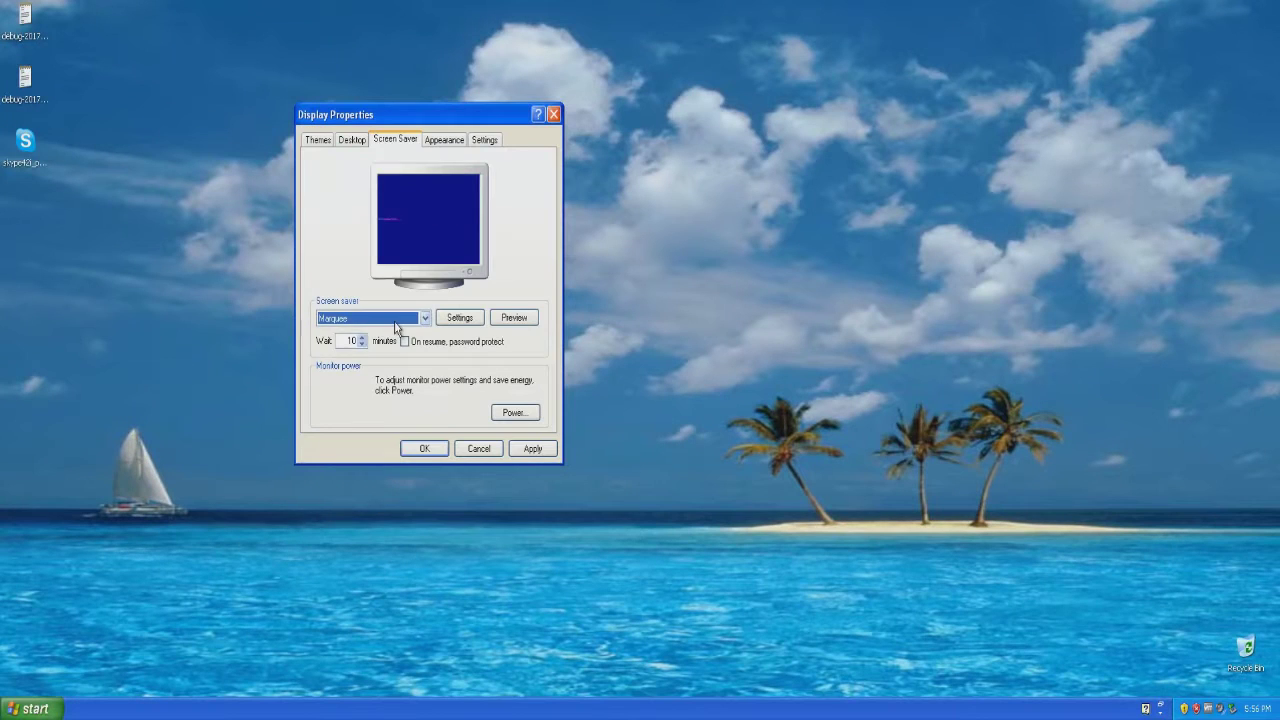
{"action": "left_click", "coordinate": [396, 318]}
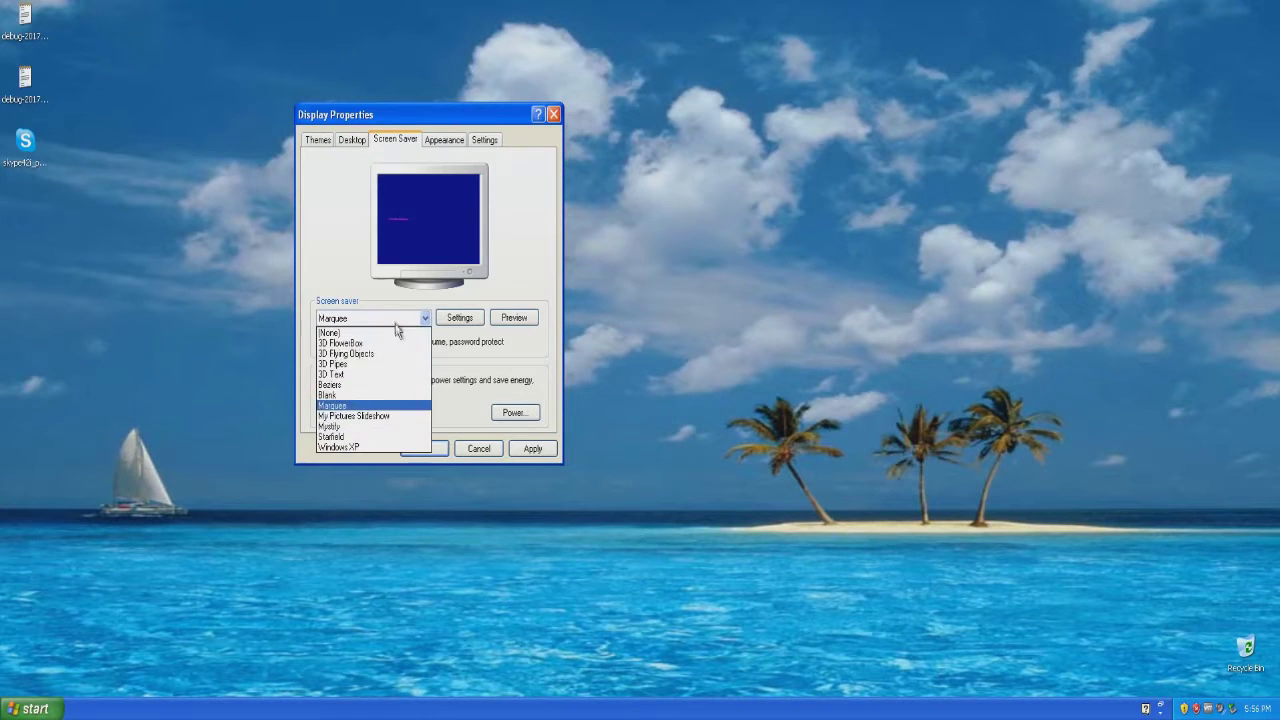
{"action": "left_click", "coordinate": [372, 415]}
{"action": "left_click", "coordinate": [366, 429]}
{"action": "left_click", "coordinate": [514, 317]}
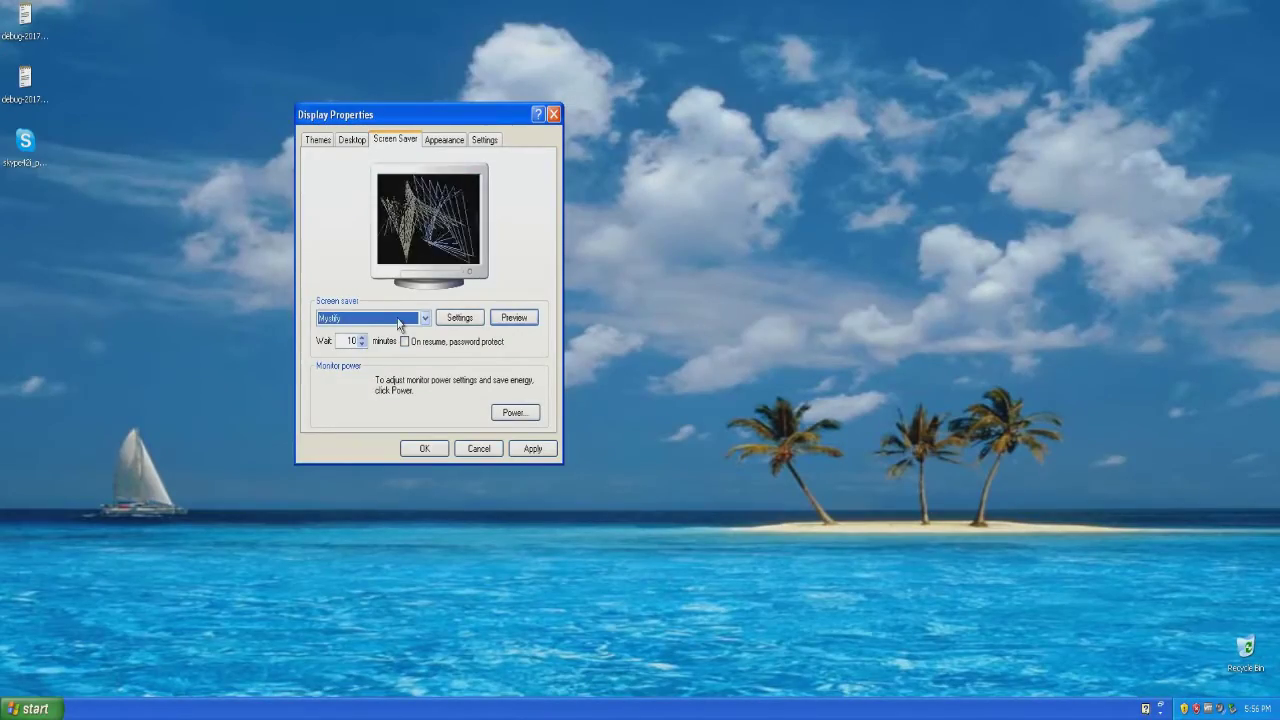
Preview Starfield, then settle on the Windows XP screen saver after previewing it.
{"action": "left_click", "coordinate": [370, 318]}
{"action": "left_click", "coordinate": [333, 437]}
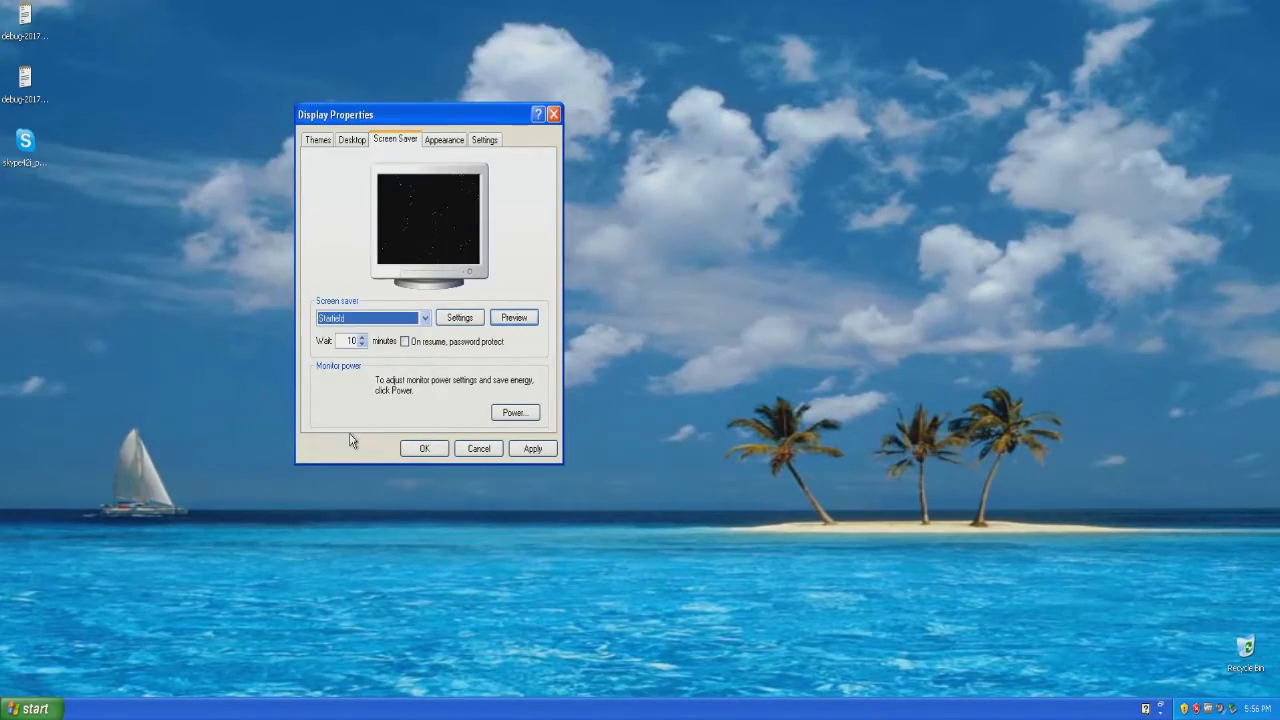
{"action": "left_click", "coordinate": [502, 320]}
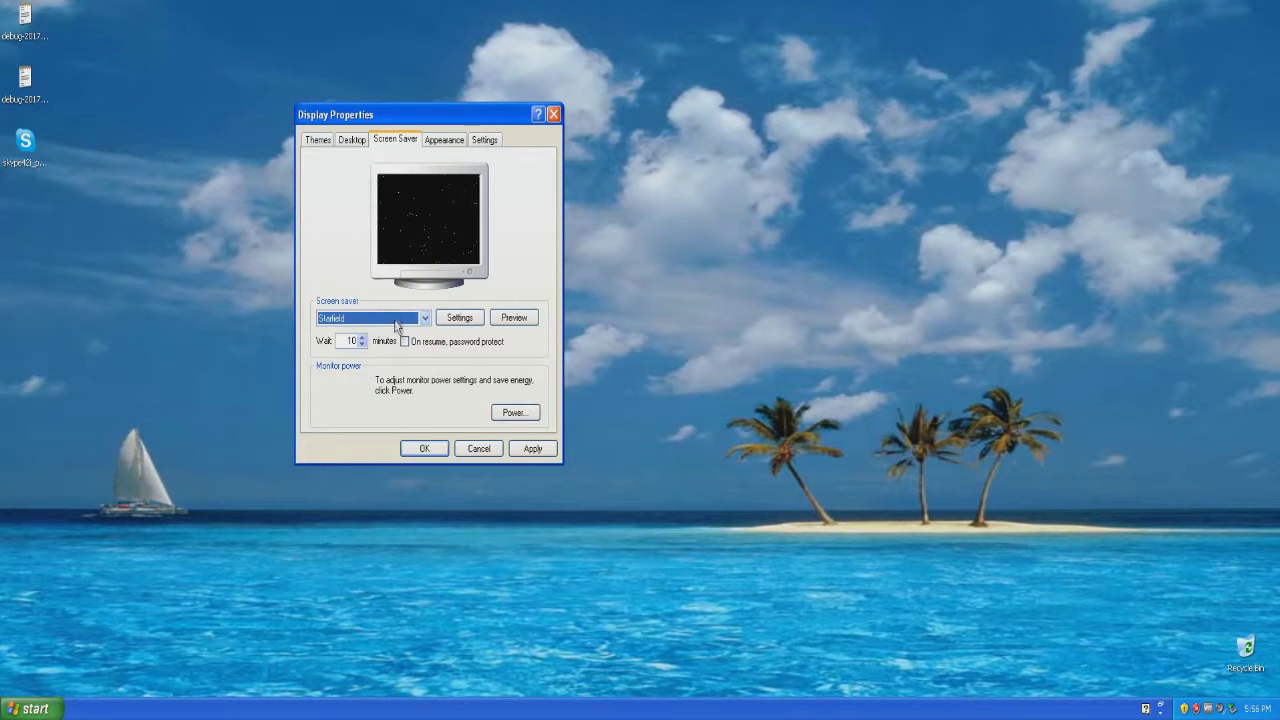
{"action": "left_click", "coordinate": [420, 318]}
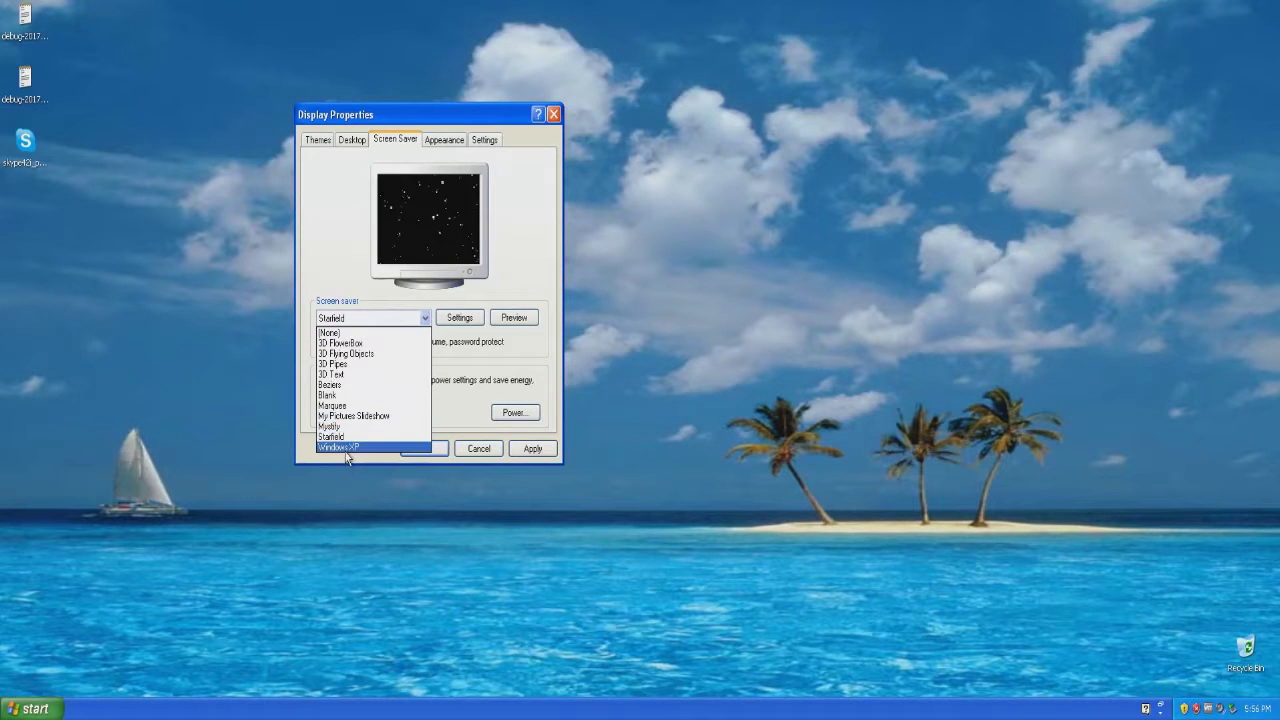
{"action": "left_click", "coordinate": [345, 448]}
{"action": "left_click", "coordinate": [514, 318]}
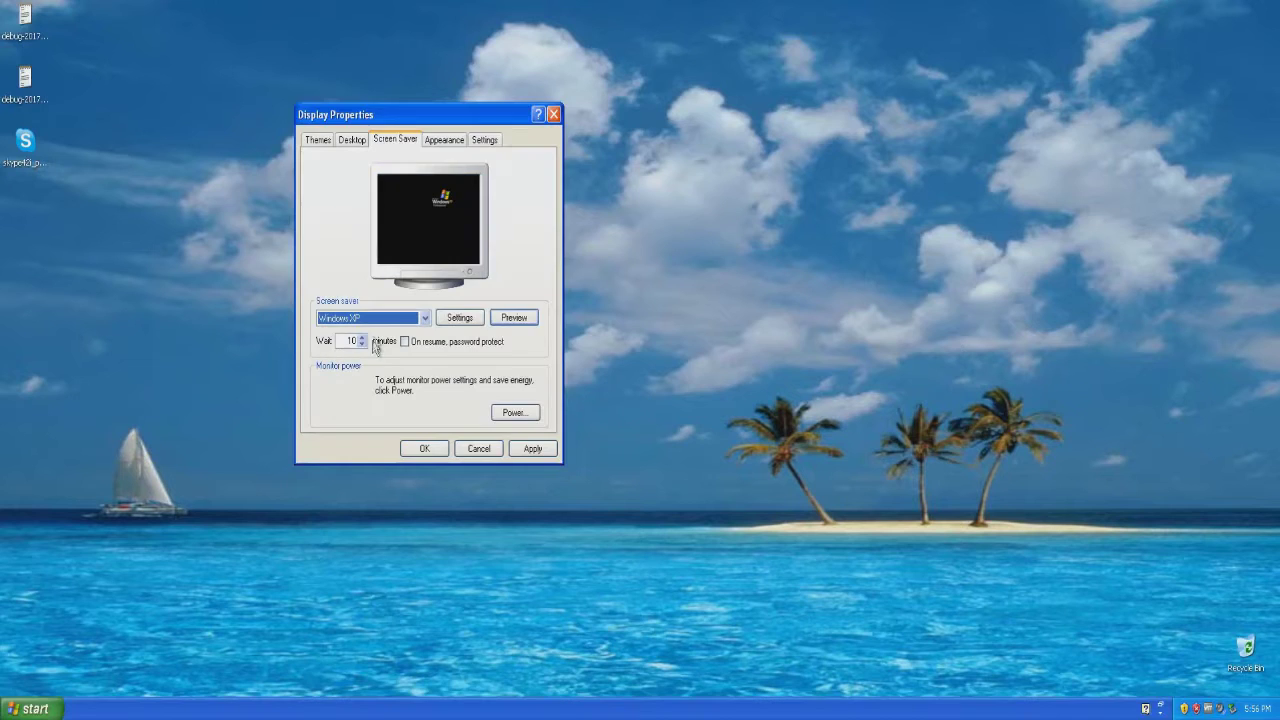
{"action": "left_click", "coordinate": [388, 318]}
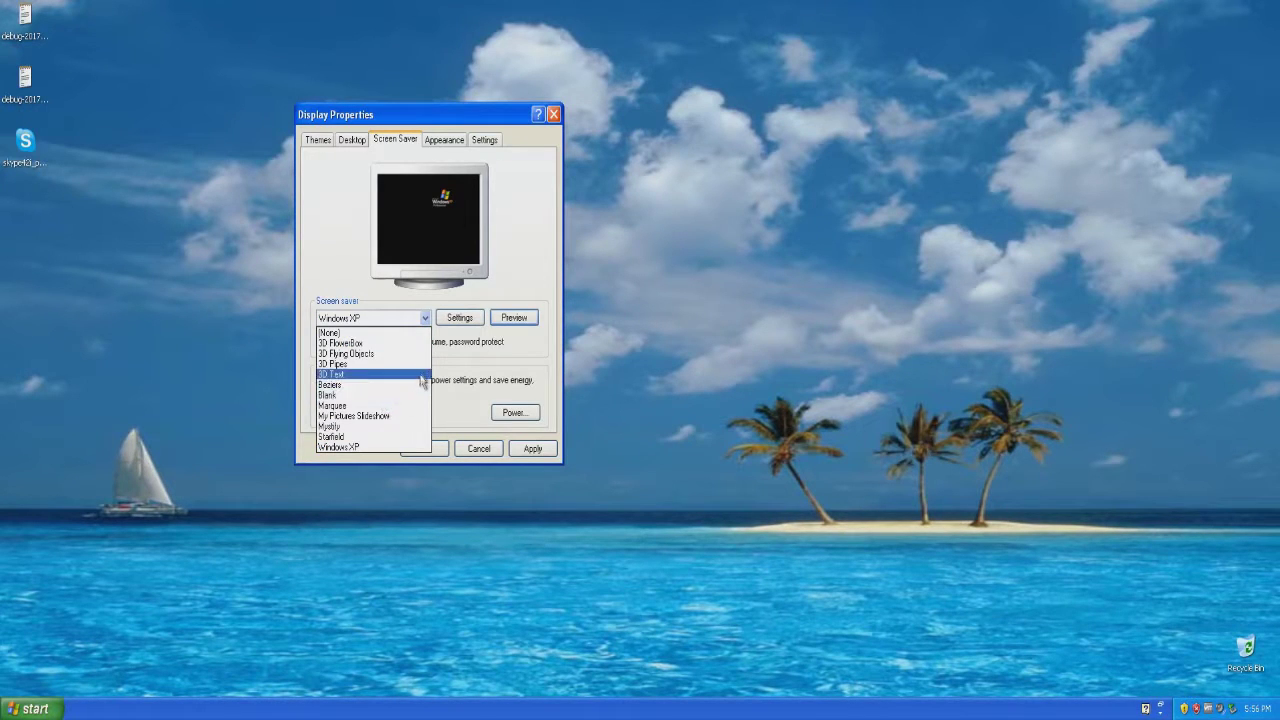
{"action": "left_click", "coordinate": [470, 370]}
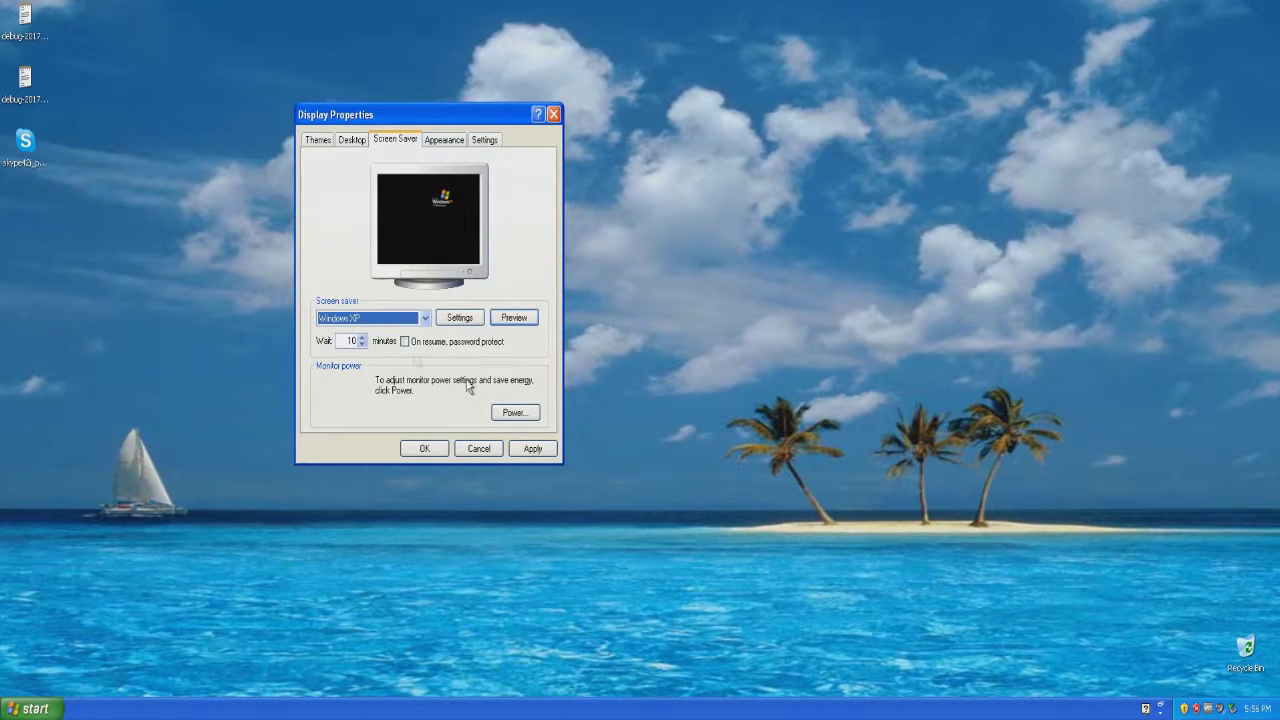
Try the Ascent, Autumn, Bliss, Blue Lace 16 and Coffee Bean backgrounds, then choose Crystal.
{"action": "left_click", "coordinate": [357, 144]}
{"action": "left_click", "coordinate": [343, 338]}
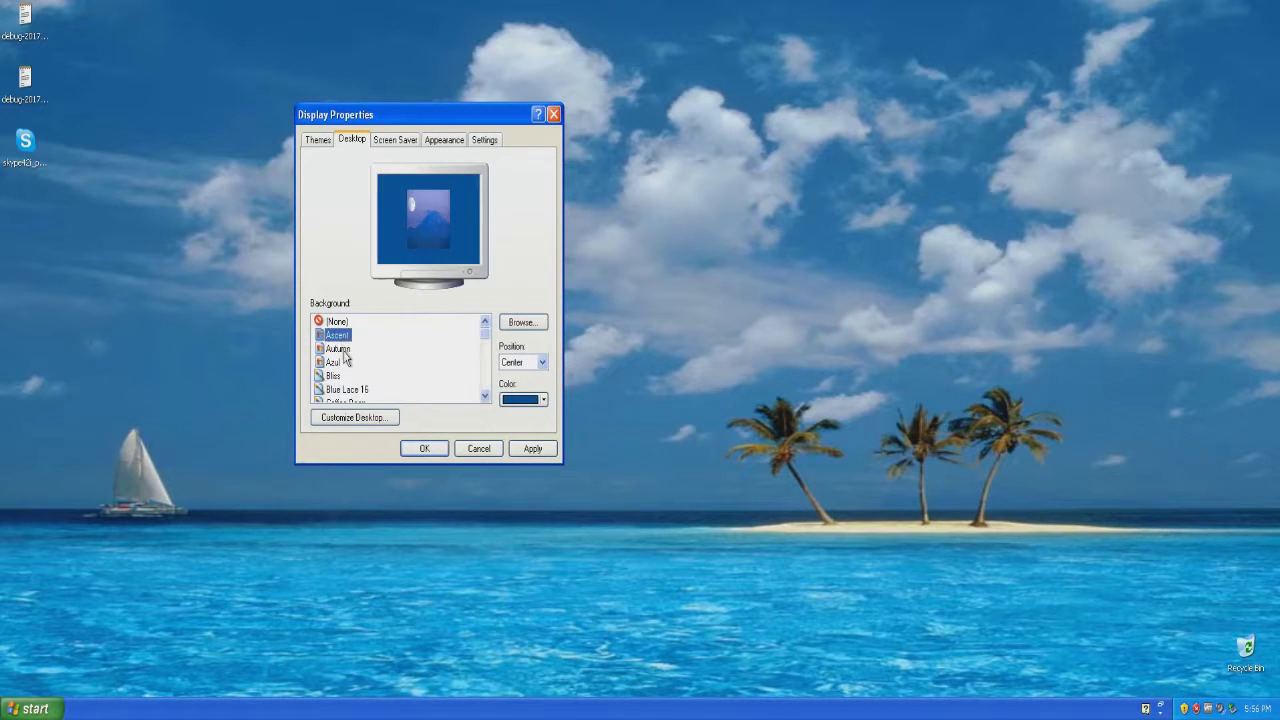
{"action": "left_click", "coordinate": [340, 349]}
{"action": "left_click", "coordinate": [345, 376]}
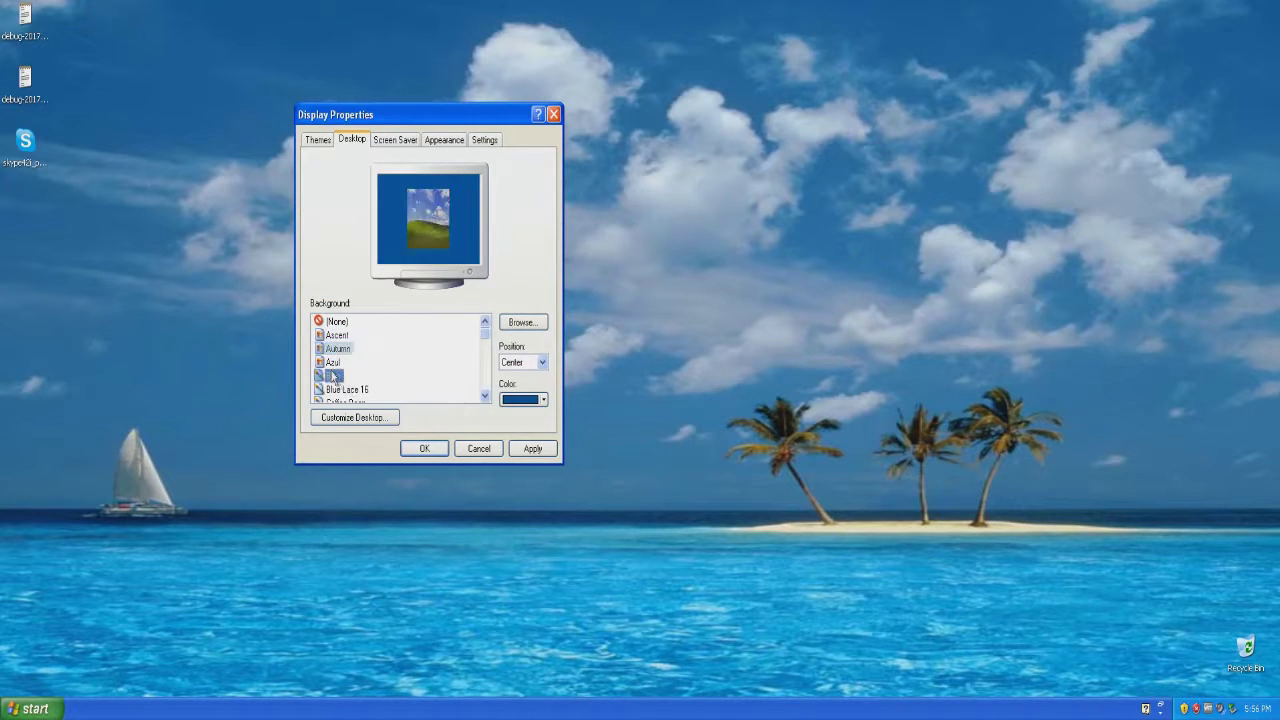
{"action": "left_click", "coordinate": [346, 389]}
{"action": "scroll", "coordinate": [350, 385], "scroll_direction": "down", "scroll_amount": 2}
{"action": "left_click", "coordinate": [350, 337]}
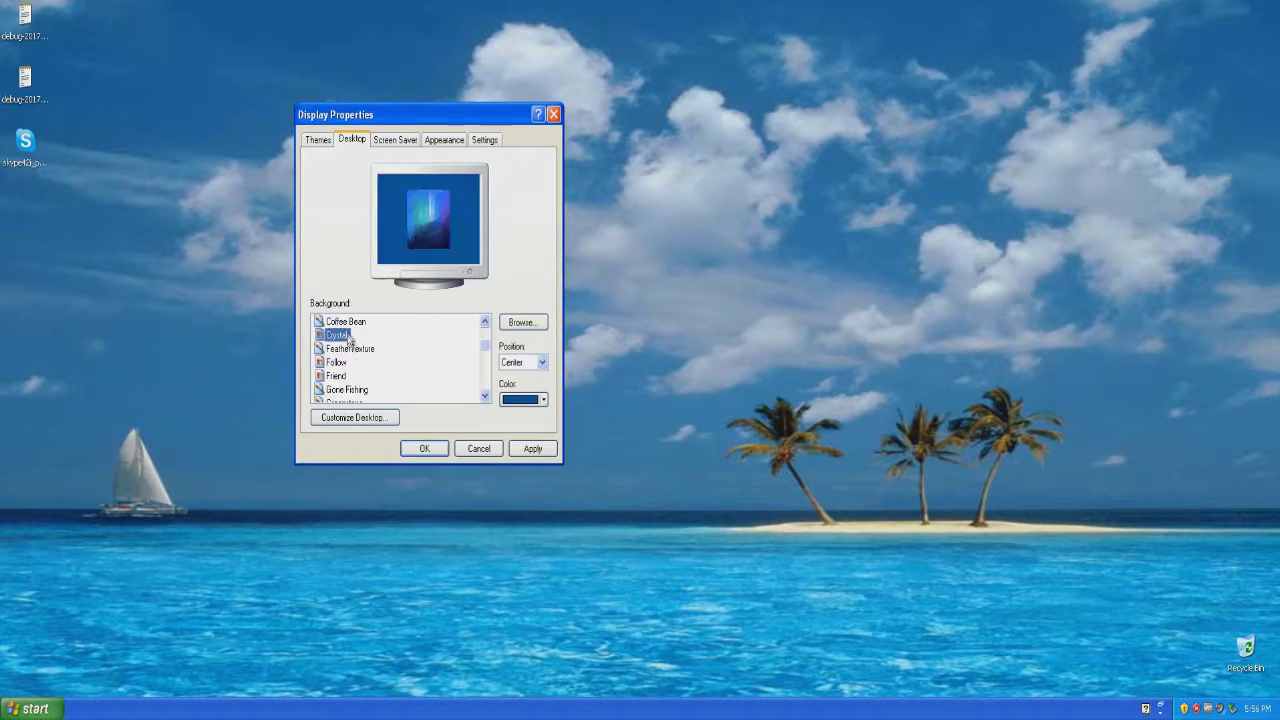
{"action": "left_click", "coordinate": [352, 323]}
{"action": "left_click", "coordinate": [338, 335]}
Set the Crystal wallpaper position to Stretch, apply it and close Display Properties.
{"action": "left_click", "coordinate": [537, 363]}
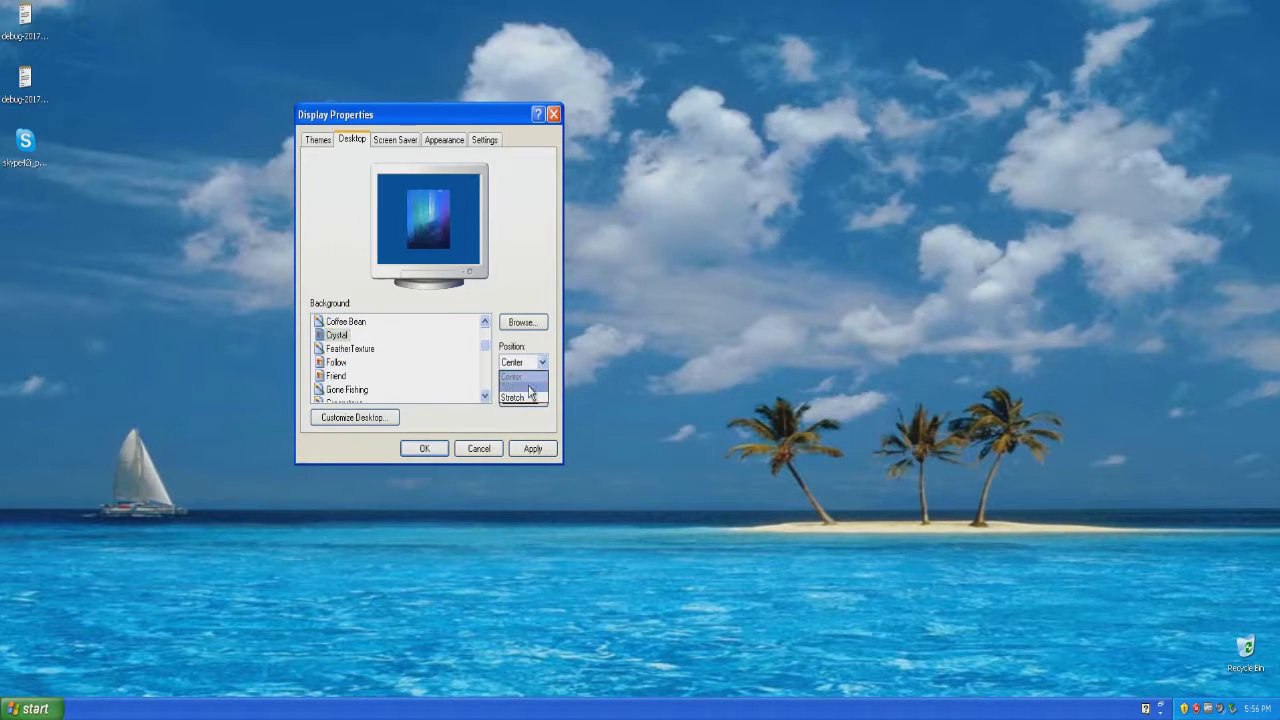
{"action": "left_click", "coordinate": [530, 390]}
{"action": "left_click", "coordinate": [533, 363]}
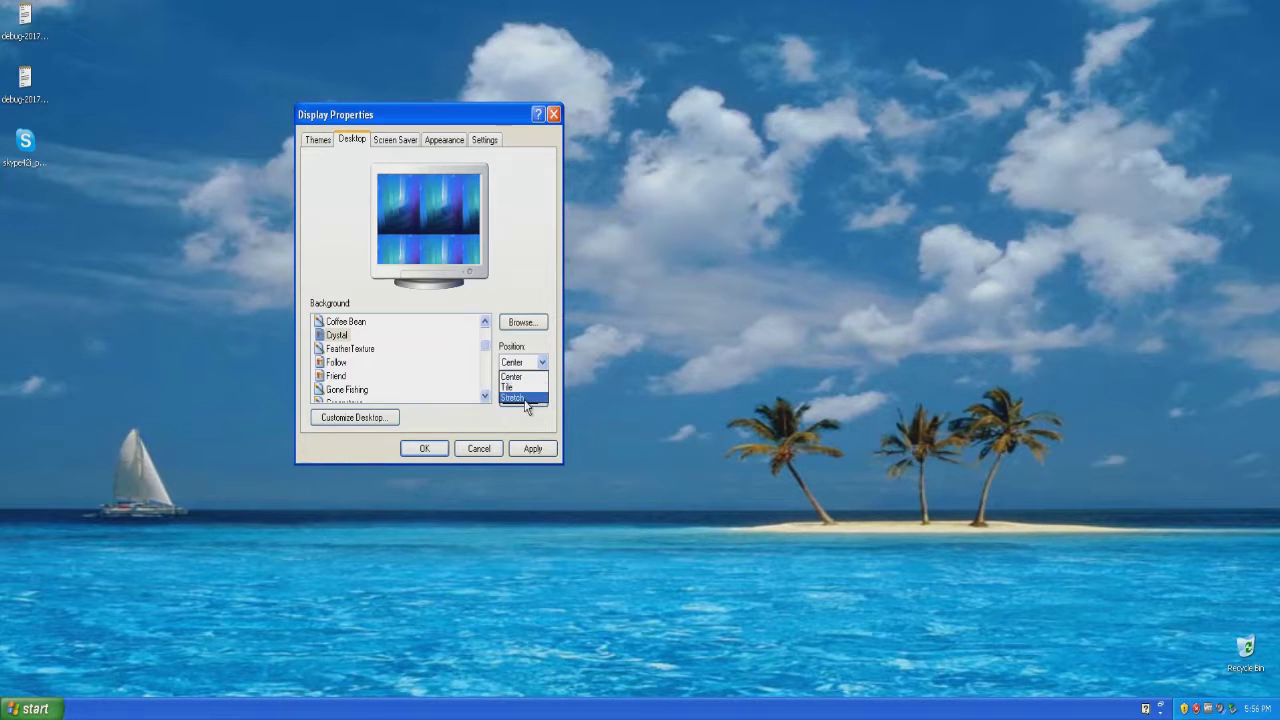
{"action": "left_click", "coordinate": [526, 404]}
{"action": "left_click", "coordinate": [532, 448]}
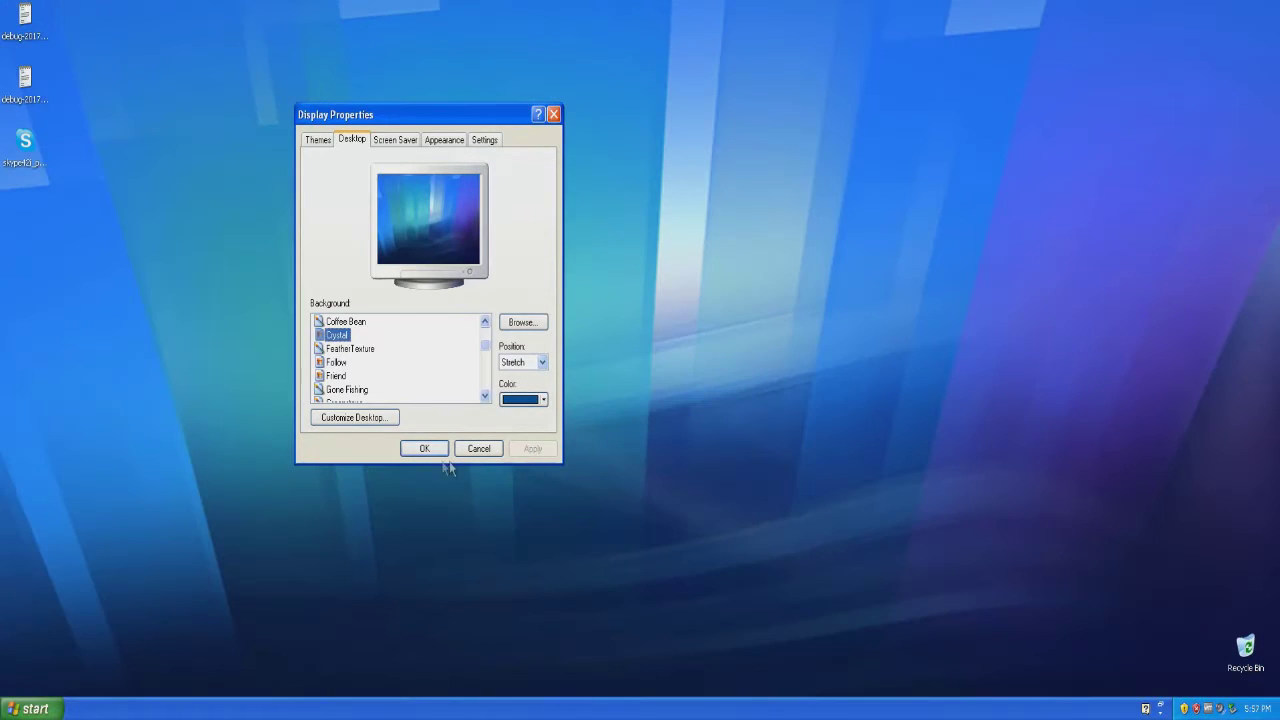
{"action": "left_click", "coordinate": [425, 448]}
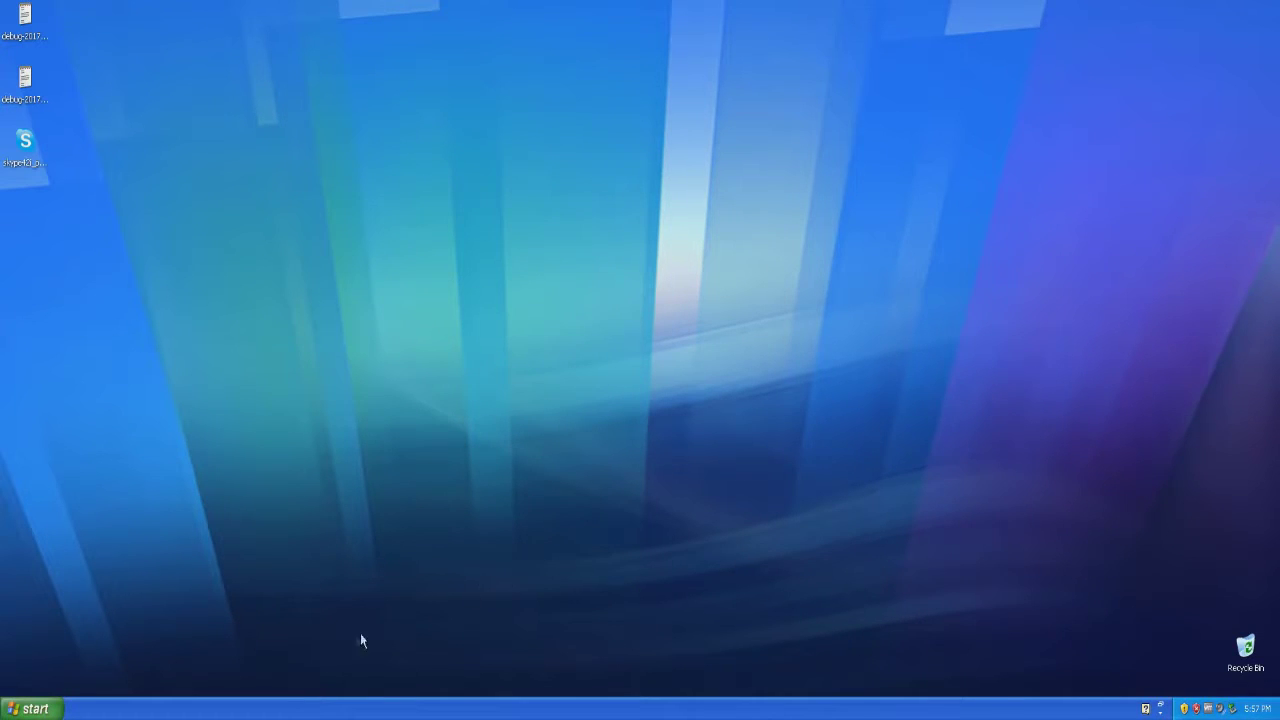
{"action": "right_click", "coordinate": [240, 709]}
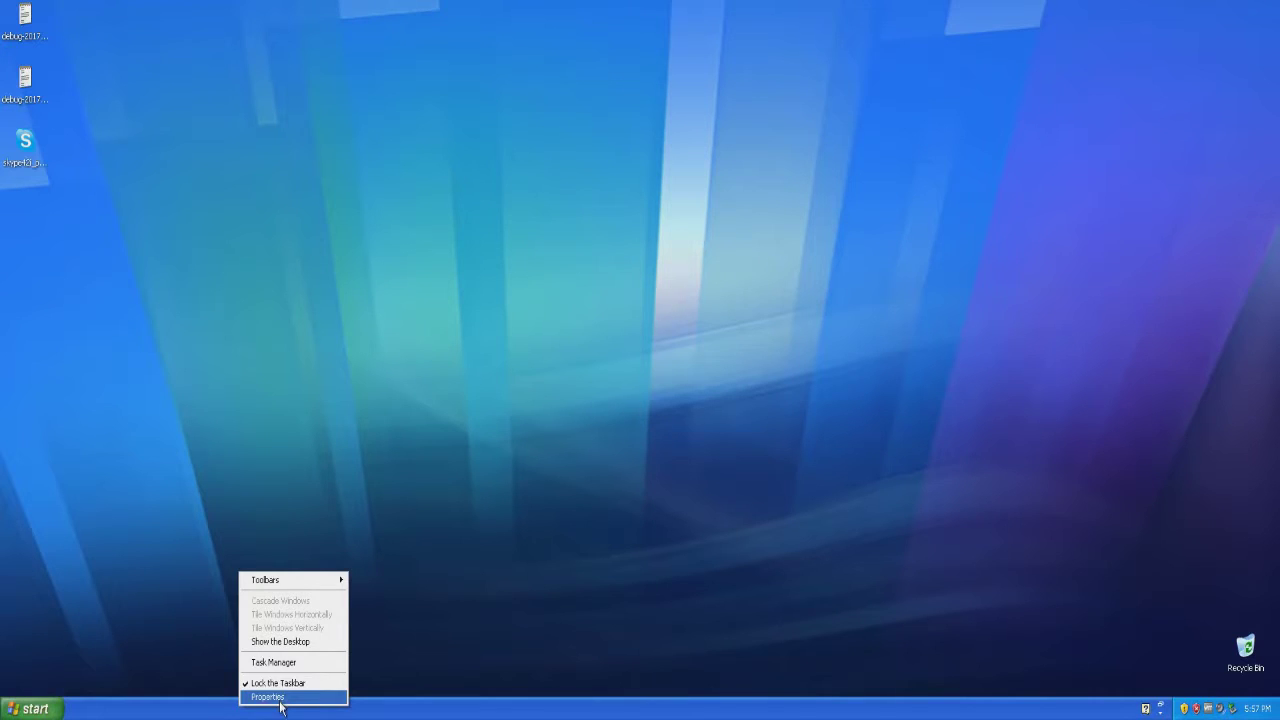
{"action": "left_click", "coordinate": [285, 663]}
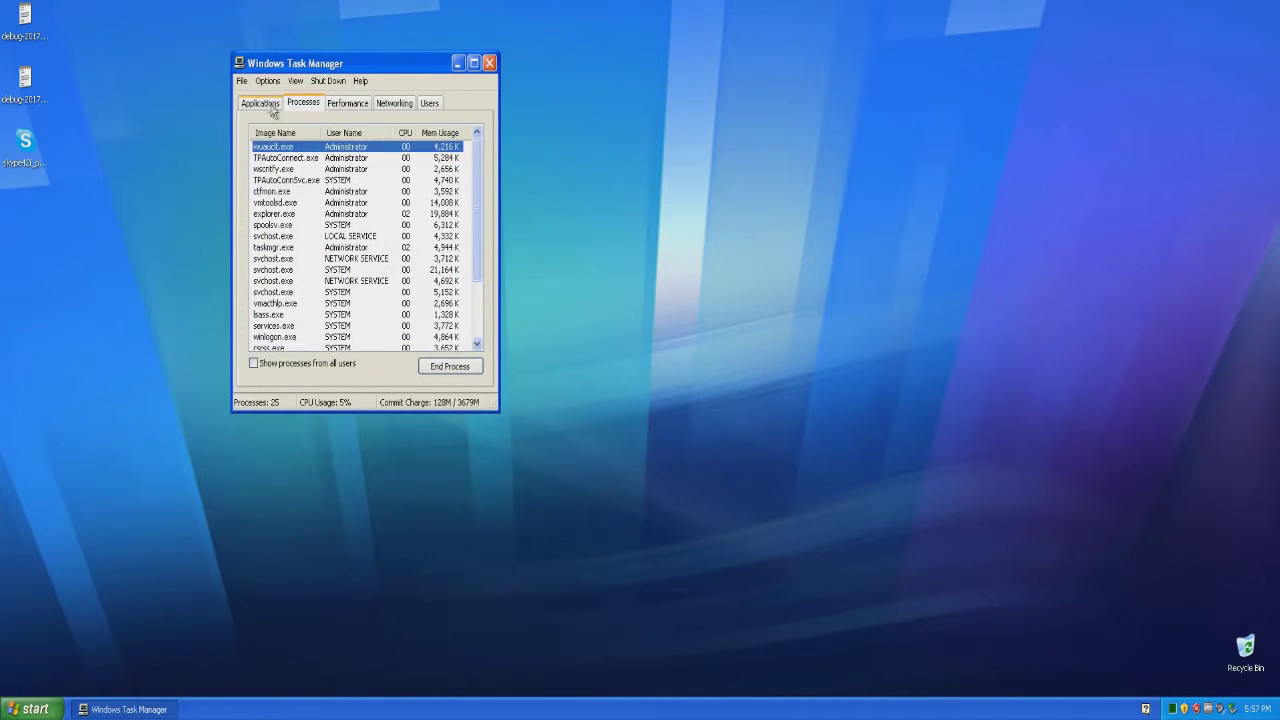
{"action": "left_click", "coordinate": [264, 104]}
{"action": "left_click", "coordinate": [304, 104]}
{"action": "scroll", "coordinate": [340, 230], "scroll_direction": "down", "scroll_amount": 3}
{"action": "scroll", "coordinate": [375, 280], "scroll_direction": "up", "scroll_amount": 3}
{"action": "left_click", "coordinate": [332, 104]}
{"action": "left_click", "coordinate": [386, 104]}
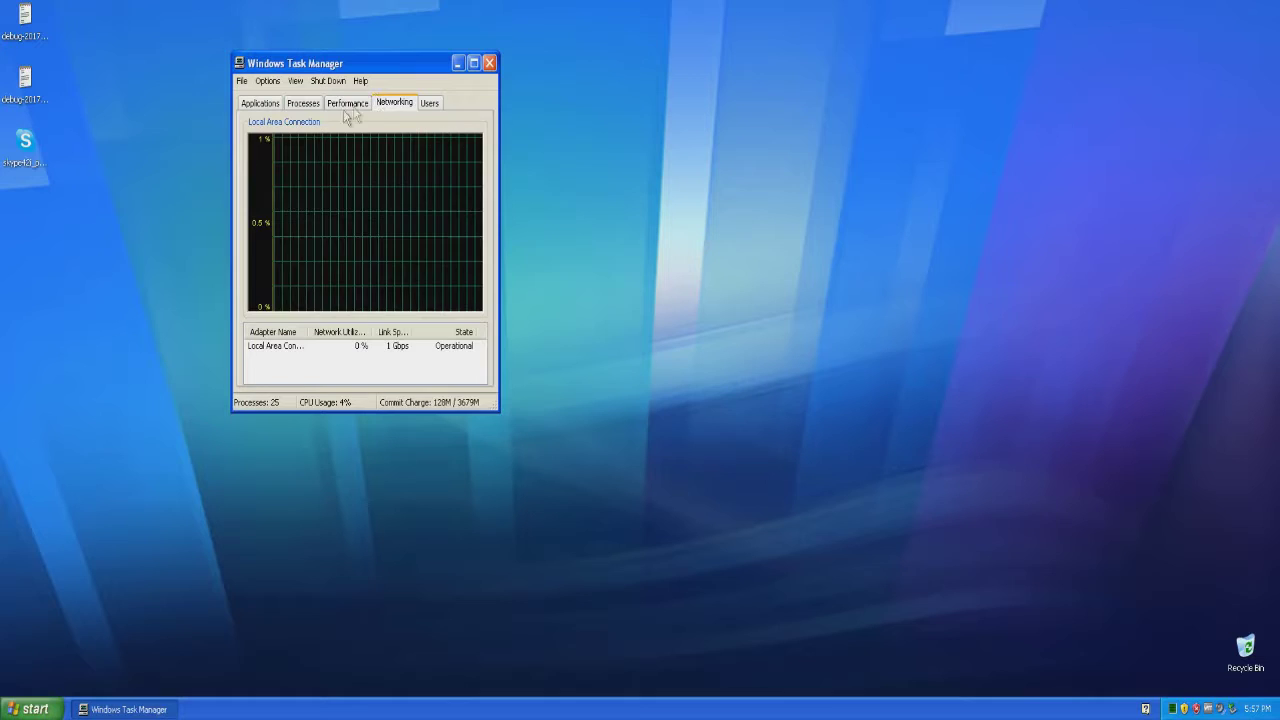
{"action": "left_click", "coordinate": [347, 104]}
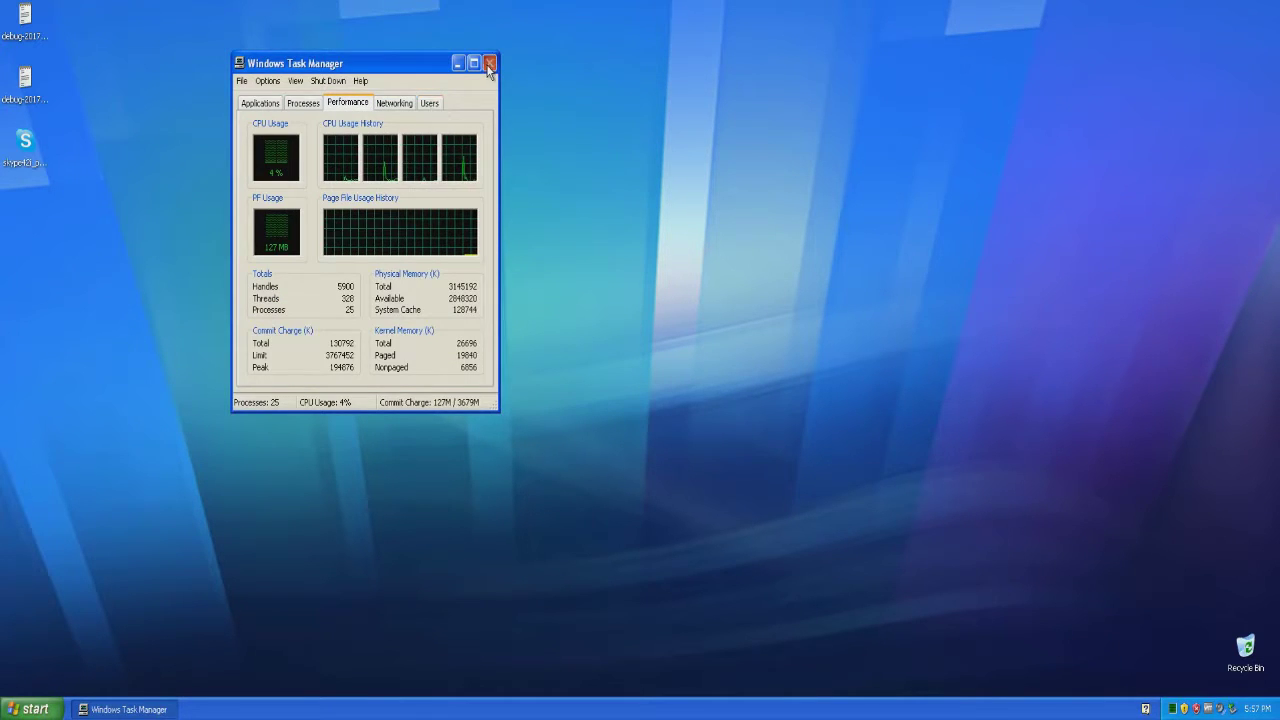
{"action": "left_click", "coordinate": [489, 63]}
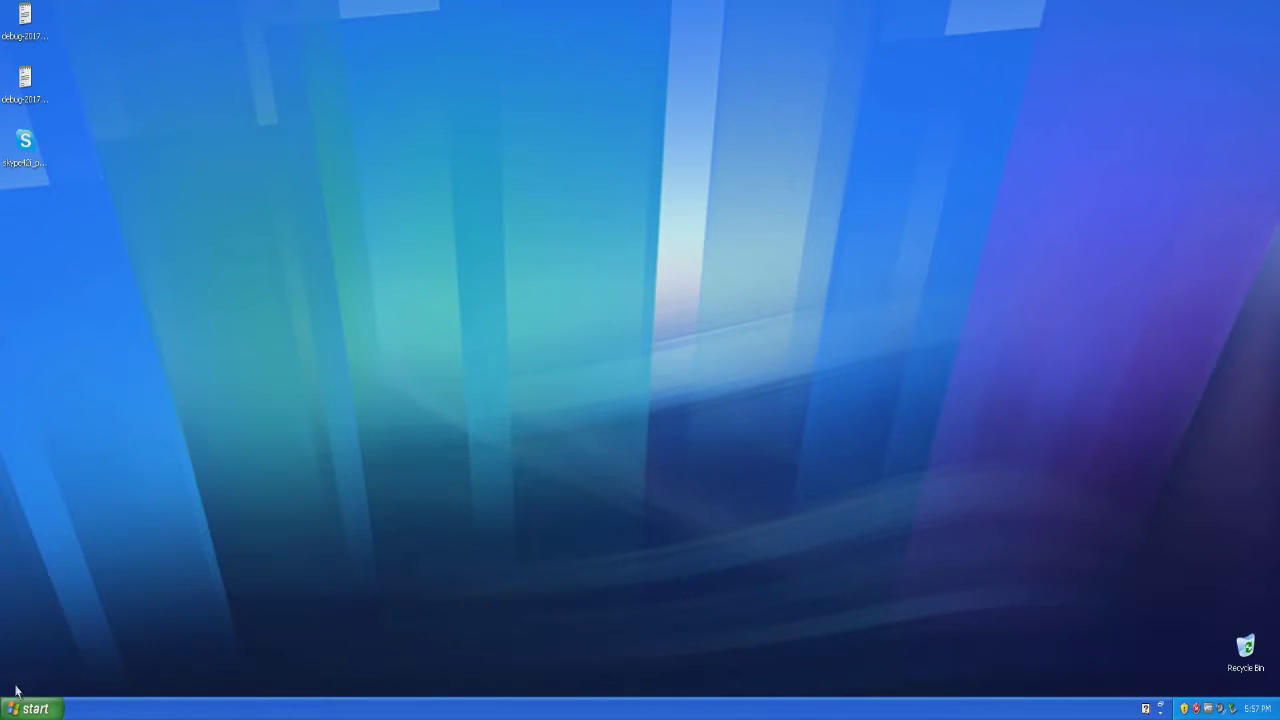
Open the C: drive from My Computer and peek into Documents and Settings.
{"action": "left_click", "coordinate": [23, 710]}
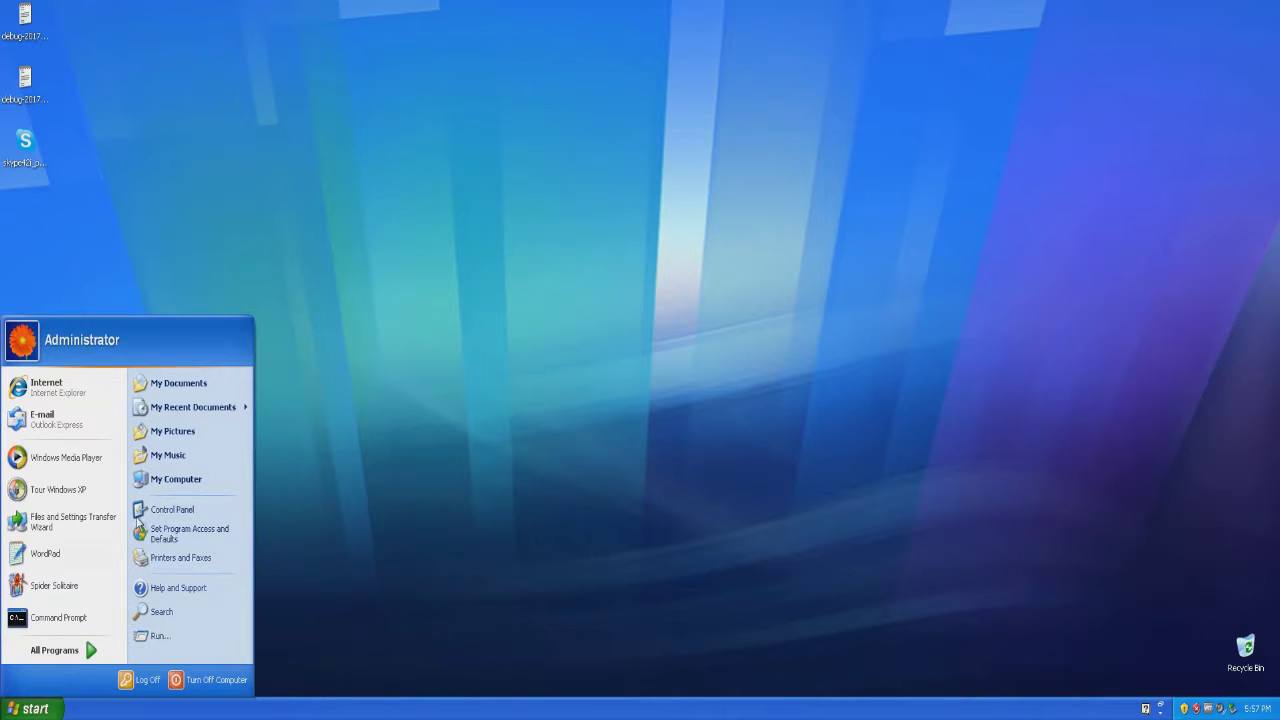
{"action": "left_click", "coordinate": [204, 481]}
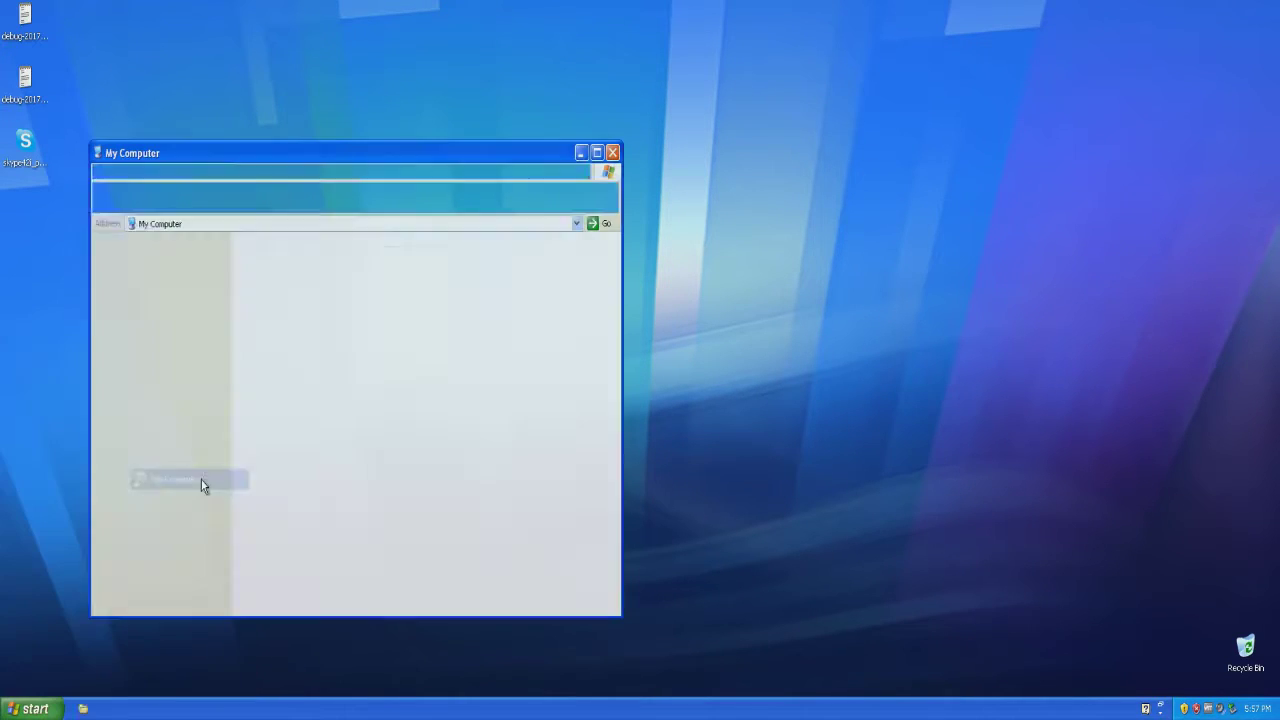
{"action": "double_click", "coordinate": [284, 364]}
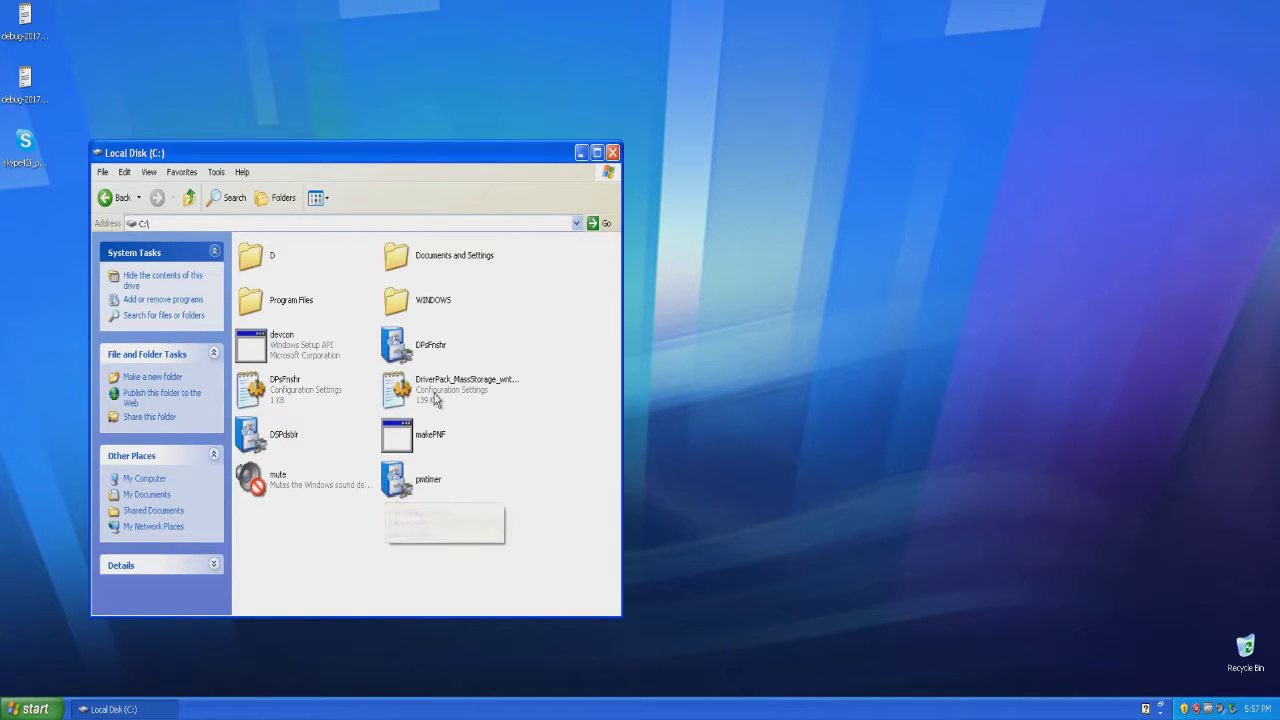
{"action": "left_click_drag", "start_coordinate": [505, 534], "coordinate": [416, 474]}
{"action": "double_click", "coordinate": [411, 272]}
{"action": "left_click", "coordinate": [106, 198]}
Browse Program Files into Windows NT, go back, and open the Movie Maker folder.
{"action": "double_click", "coordinate": [280, 310]}
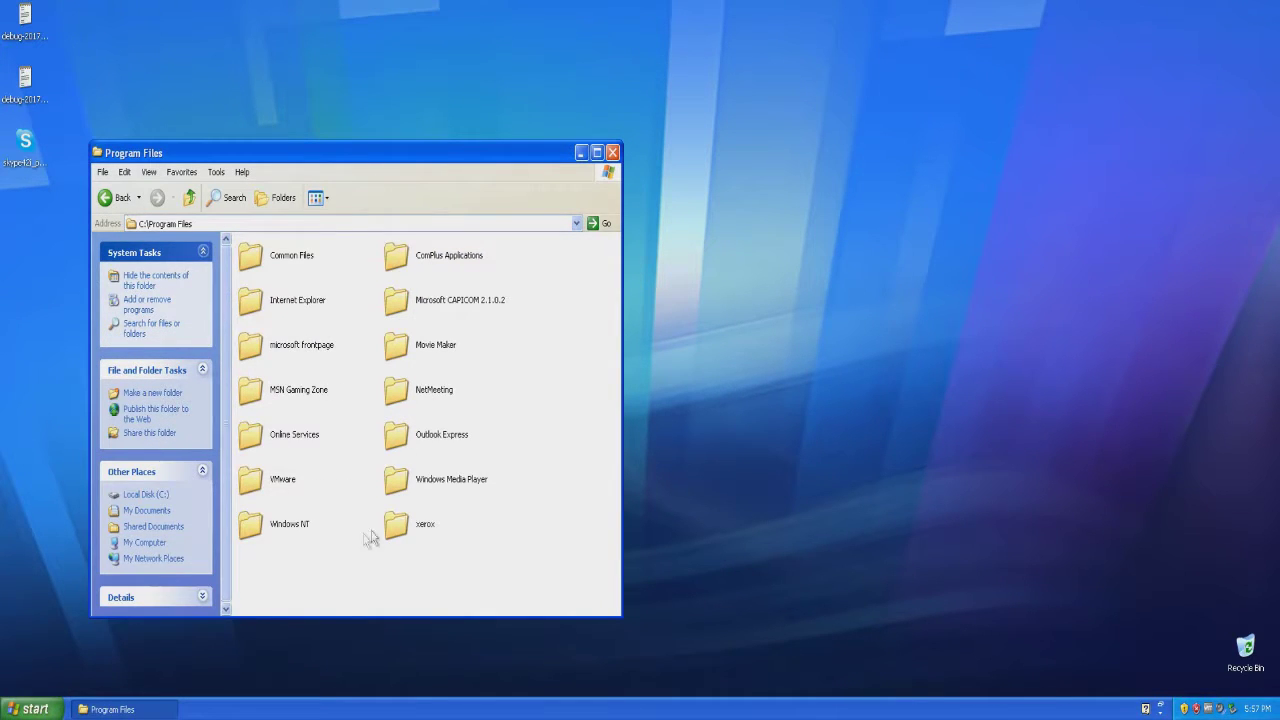
{"action": "double_click", "coordinate": [290, 524]}
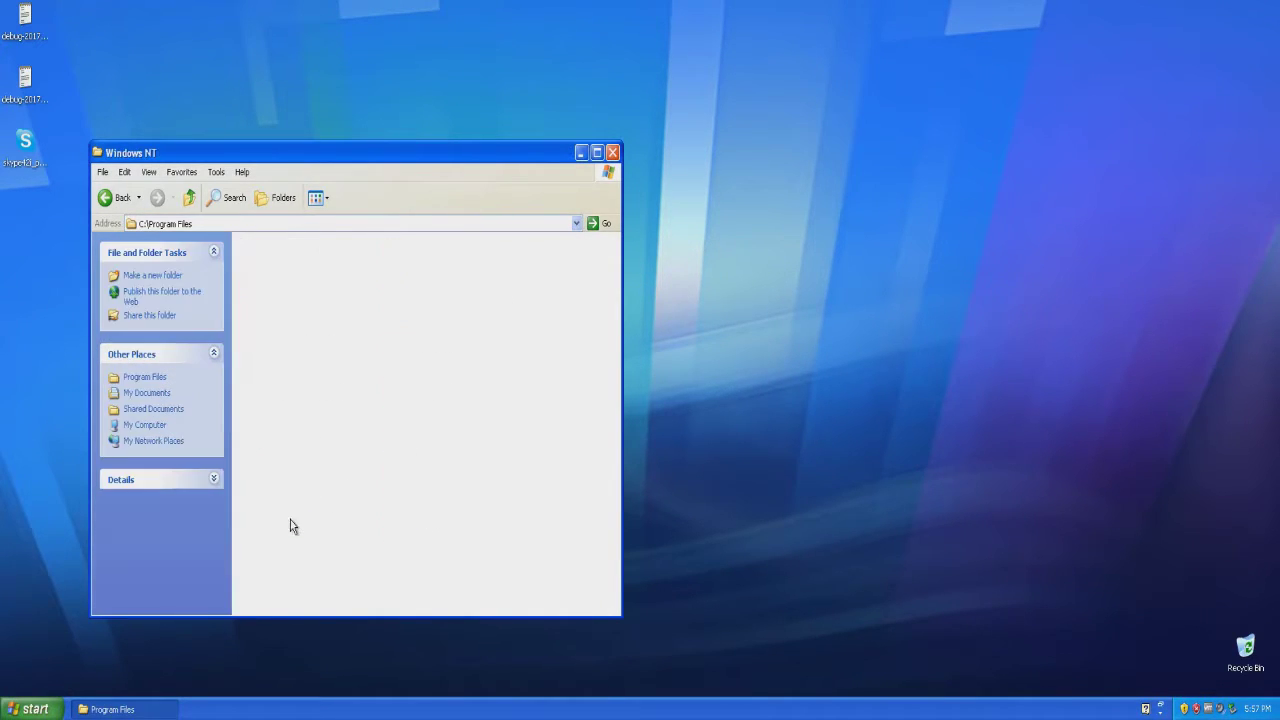
{"action": "left_click", "coordinate": [106, 198]}
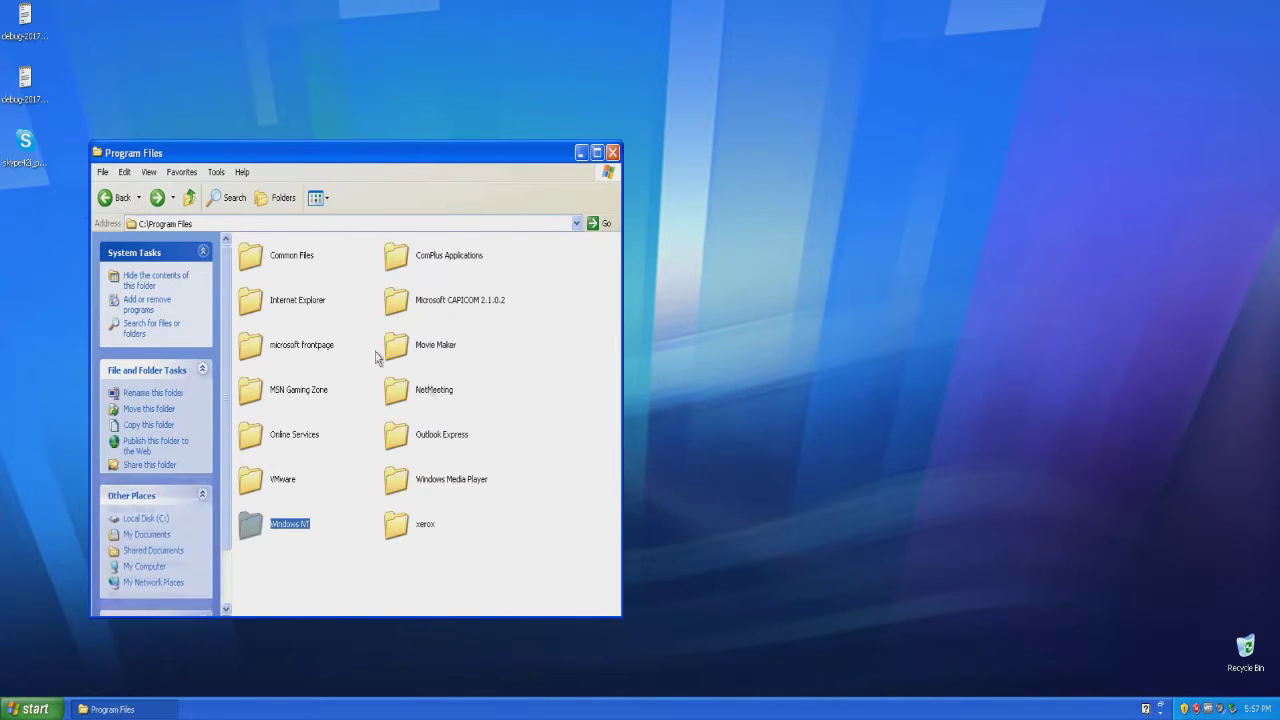
{"action": "double_click", "coordinate": [396, 346]}
Launch moviemk, expand '2. Edit Movie', then close Movie Maker and its folder window.
{"action": "double_click", "coordinate": [299, 303]}
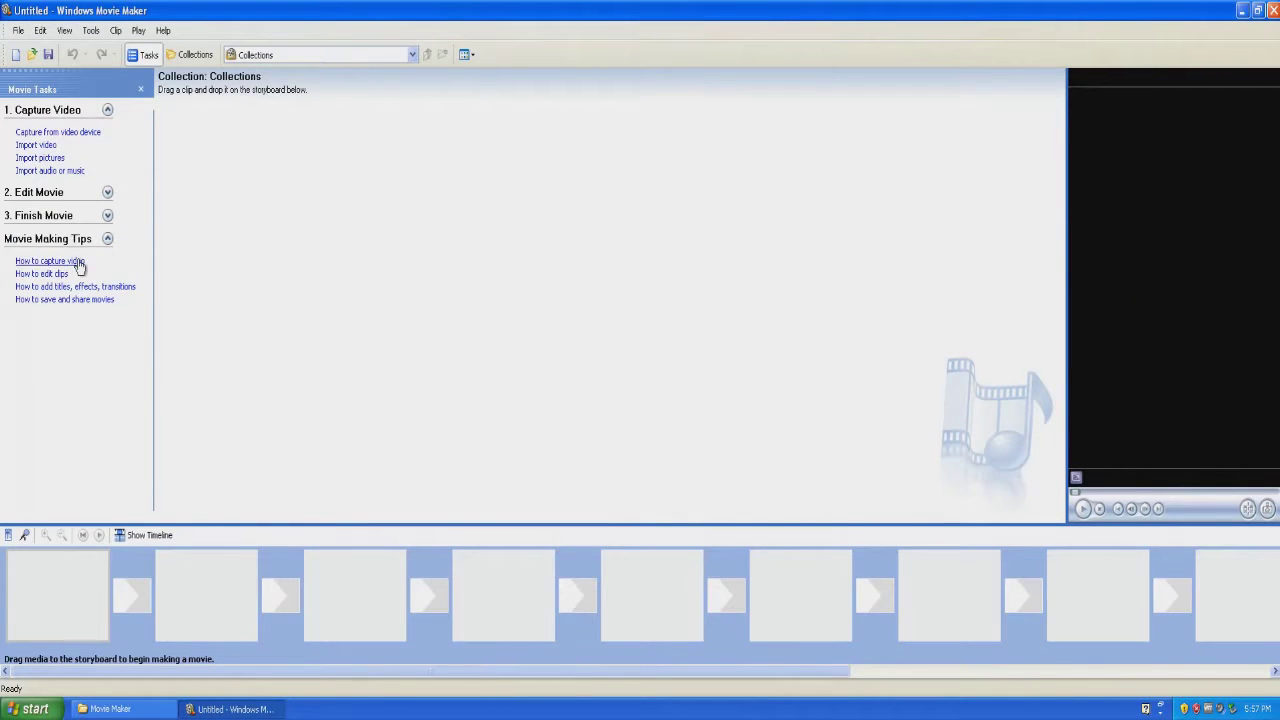
{"action": "left_click", "coordinate": [108, 193]}
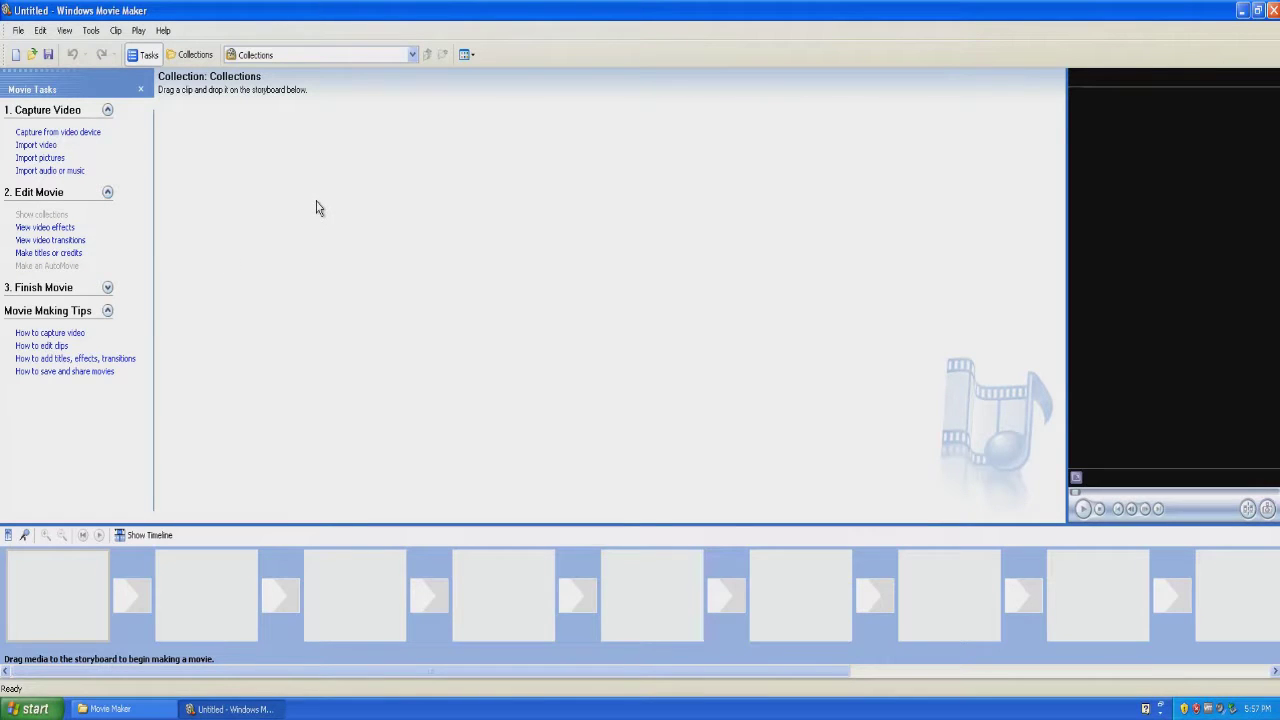
{"action": "left_click", "coordinate": [1272, 10]}
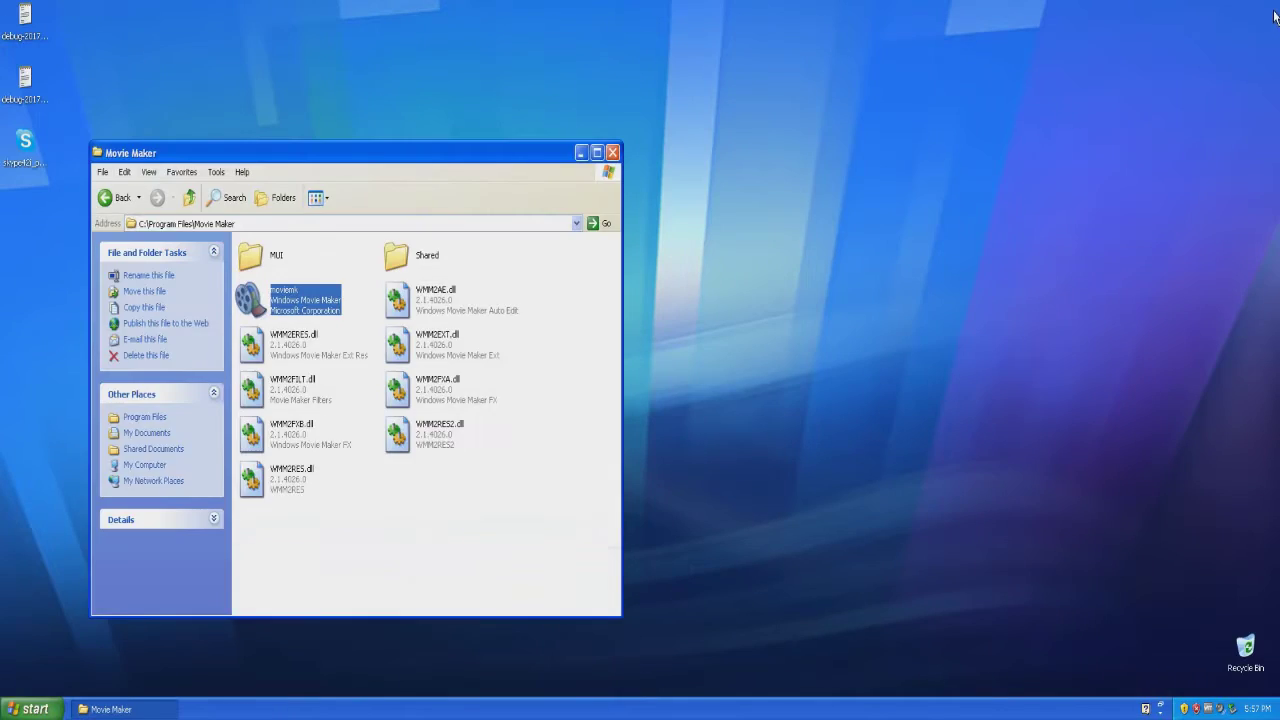
{"action": "left_click", "coordinate": [612, 152]}
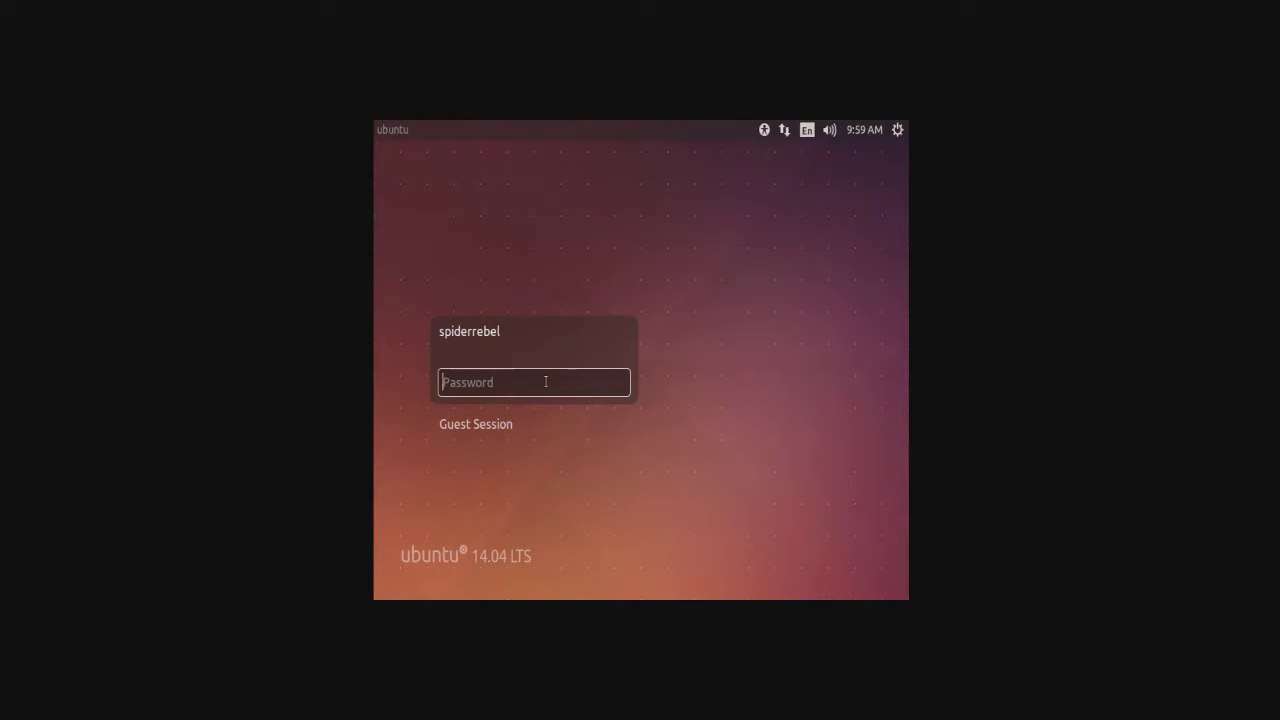
Enter the user account password at the Ubuntu login screen to reach the desktop.
{"action": "type", "text": "••••••••••"}
{"action": "key", "text": "Return"}
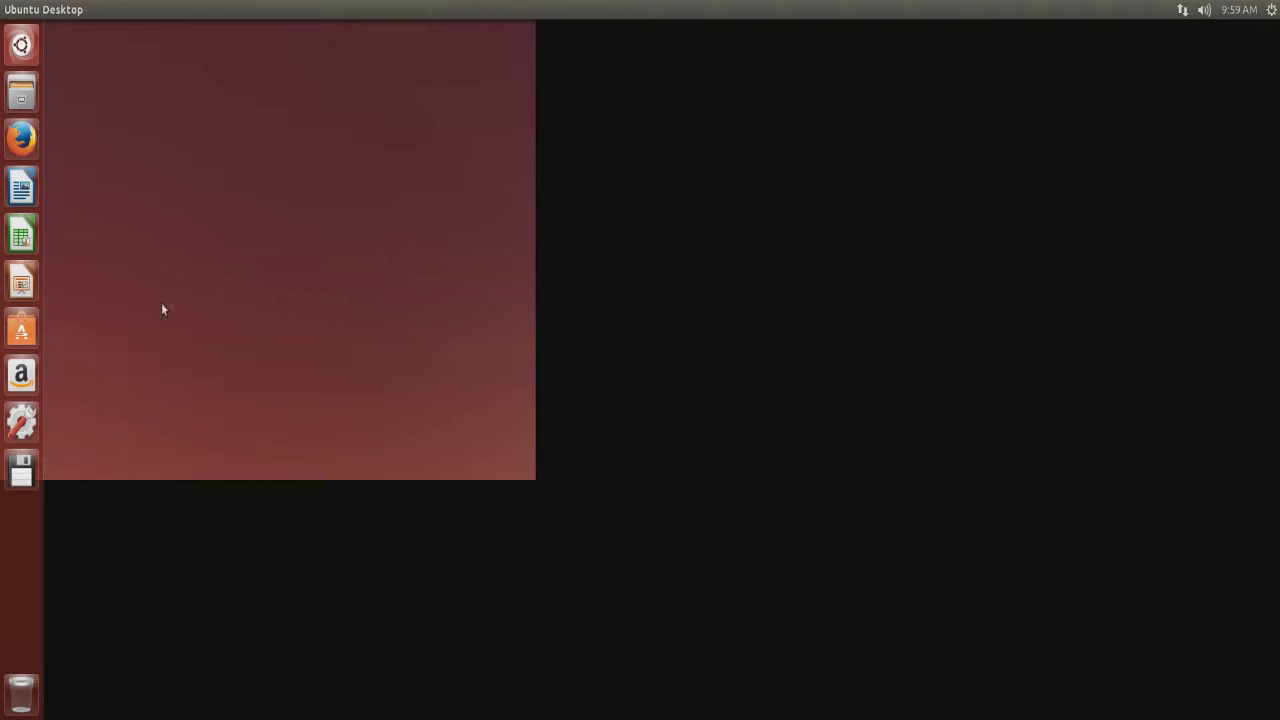
{"action": "right_click", "coordinate": [196, 128]}
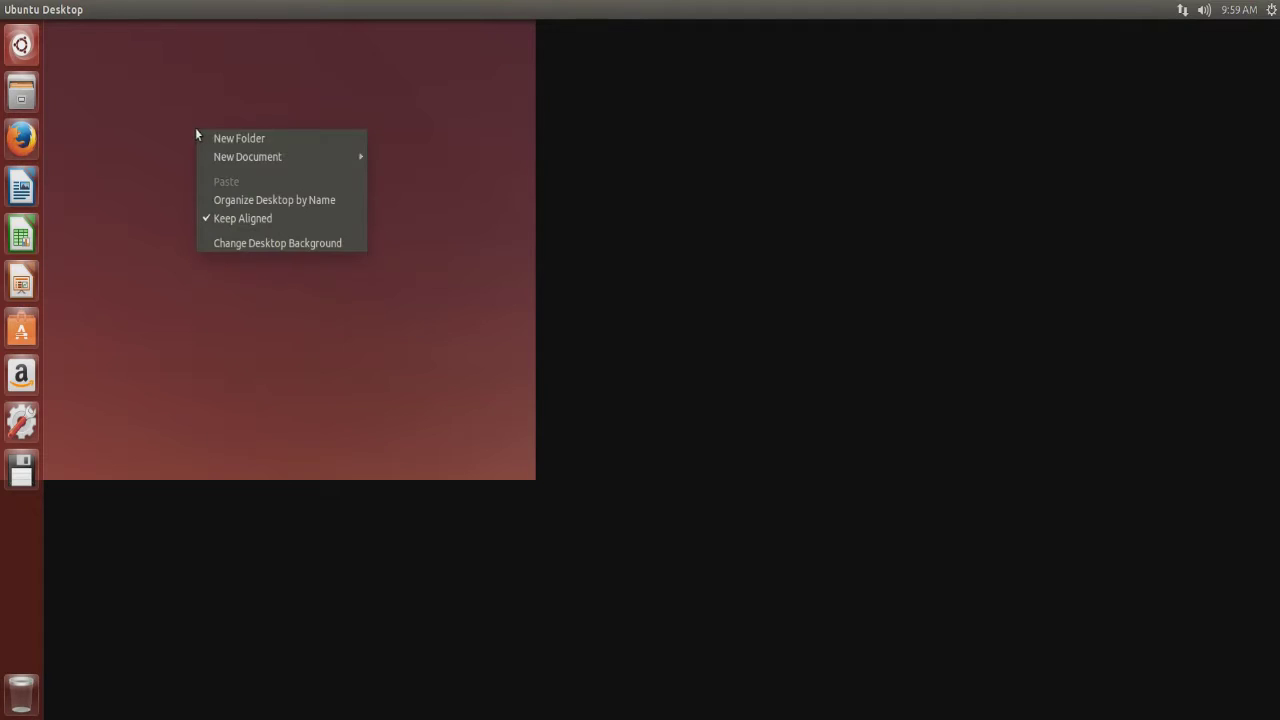
{"action": "left_click", "coordinate": [164, 190]}
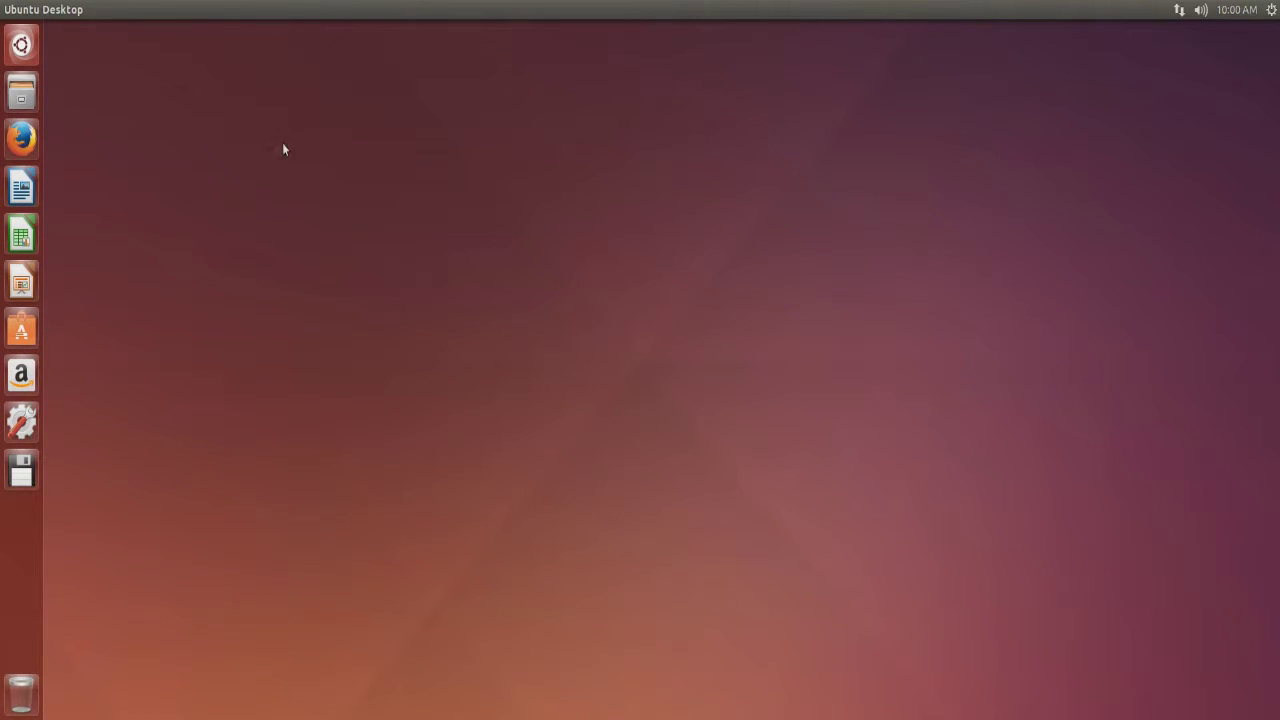
{"action": "left_click", "coordinate": [20, 46]}
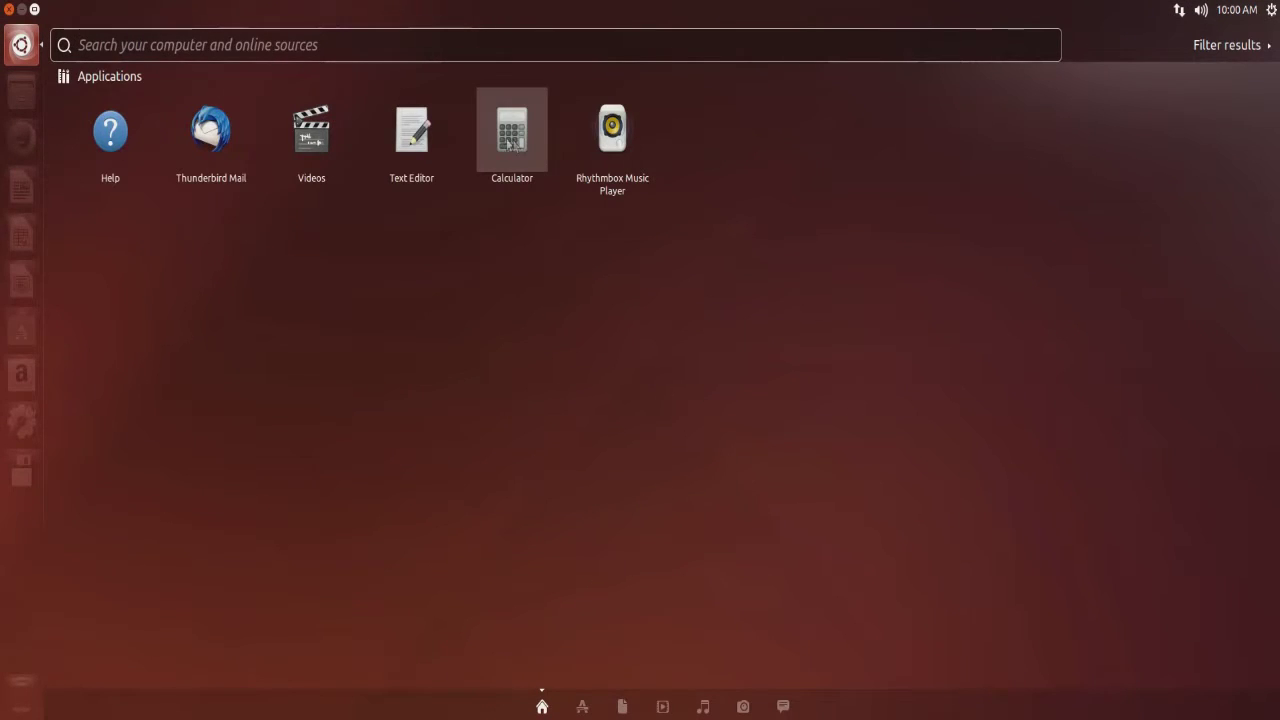
Launch Text Editor from the Dash and start typing 'I can write a docum'.
{"action": "left_click", "coordinate": [424, 150]}
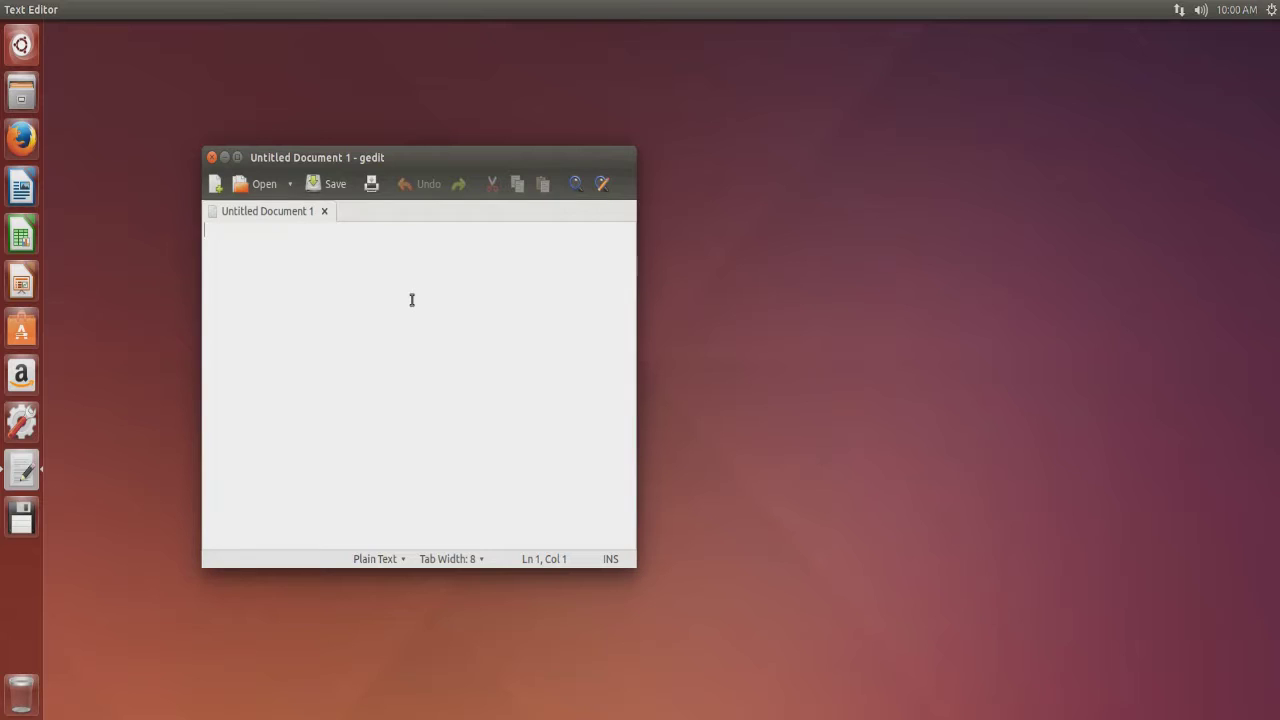
{"action": "type", "text": "I can write a document."}
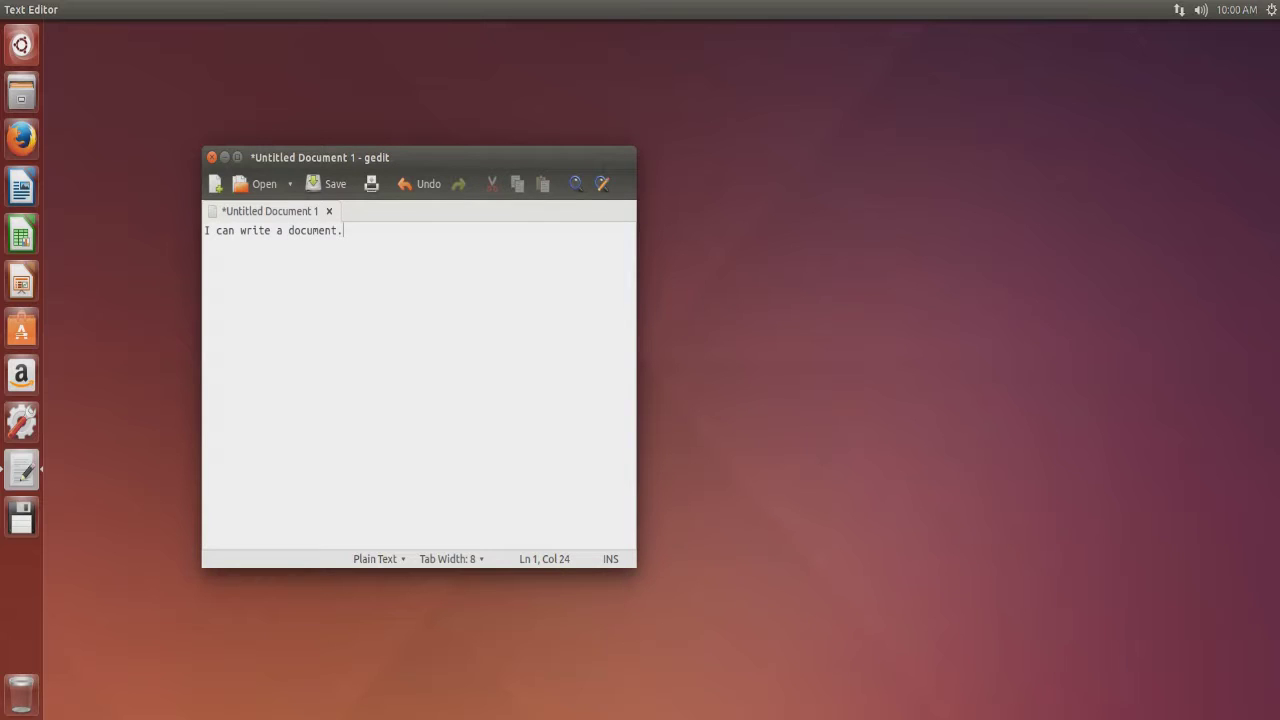
Delete all the typed text, then move the editor window toward the screen centre.
{"action": "key", "text": "ctrl+a"}
{"action": "key", "text": "BackSpace"}
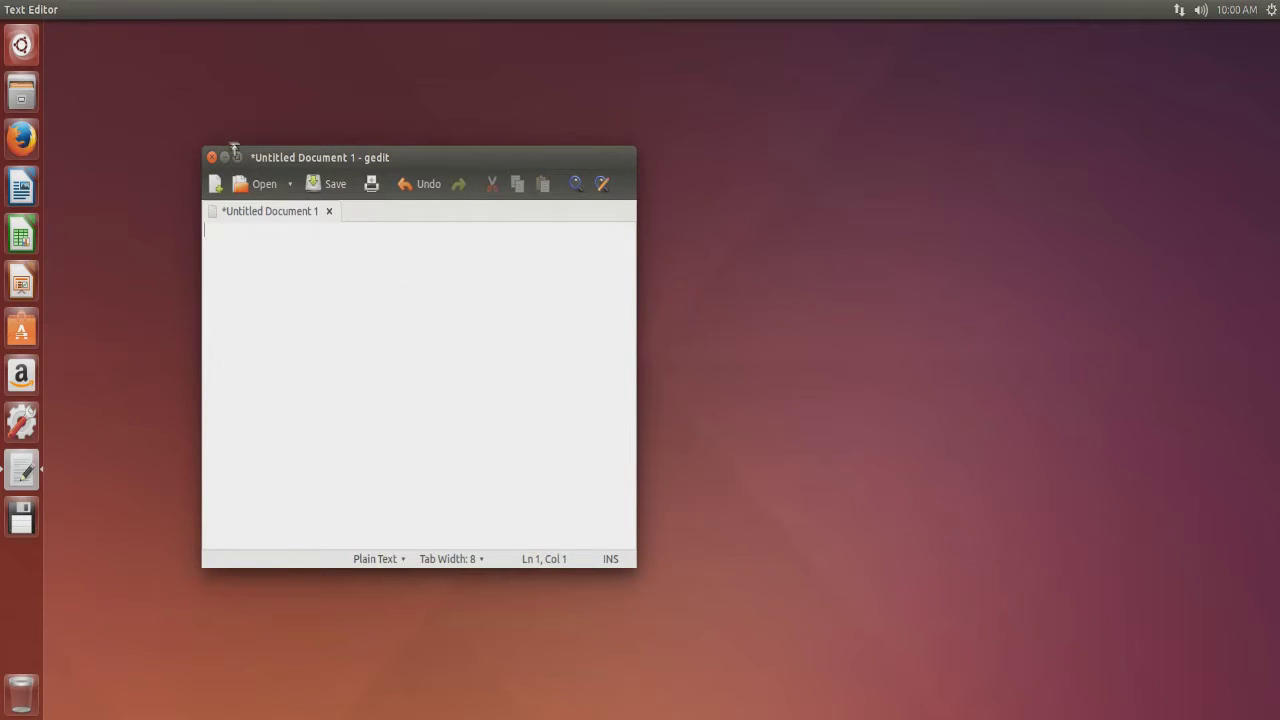
{"action": "left_click_drag", "start_coordinate": [292, 158], "coordinate": [378, 167]}
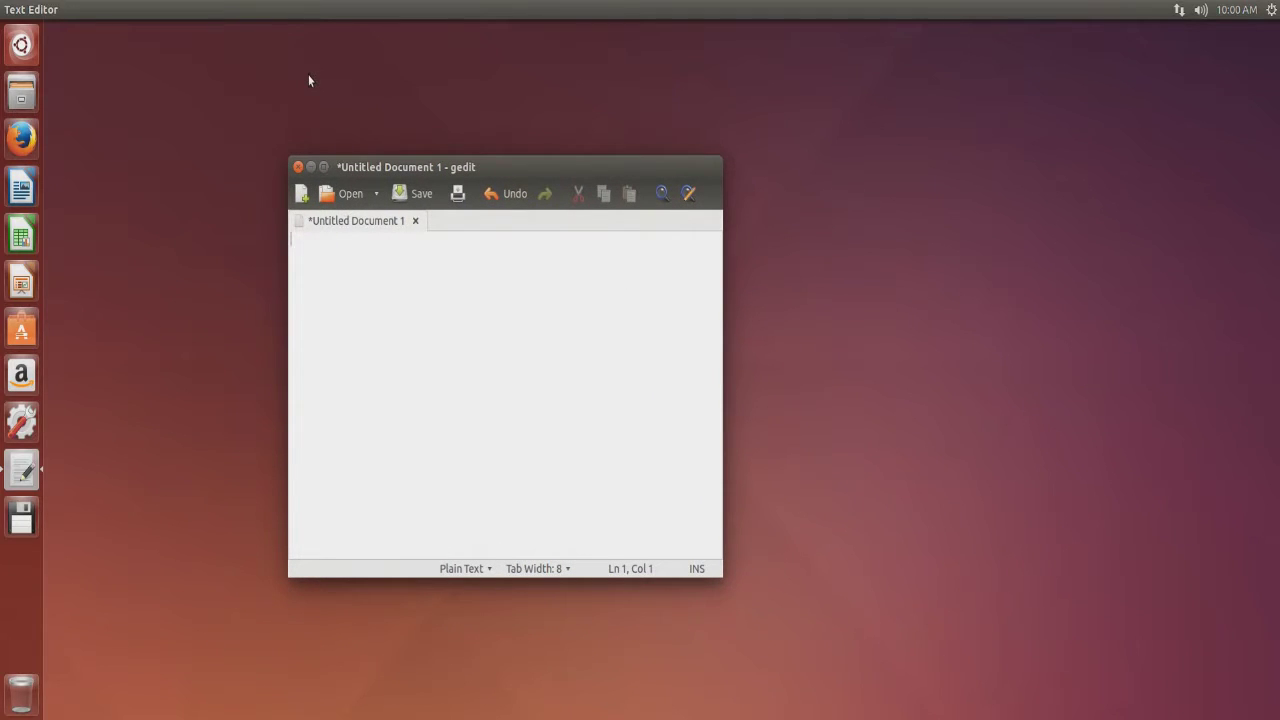
{"action": "left_click_drag", "start_coordinate": [432, 168], "coordinate": [453, 128]}
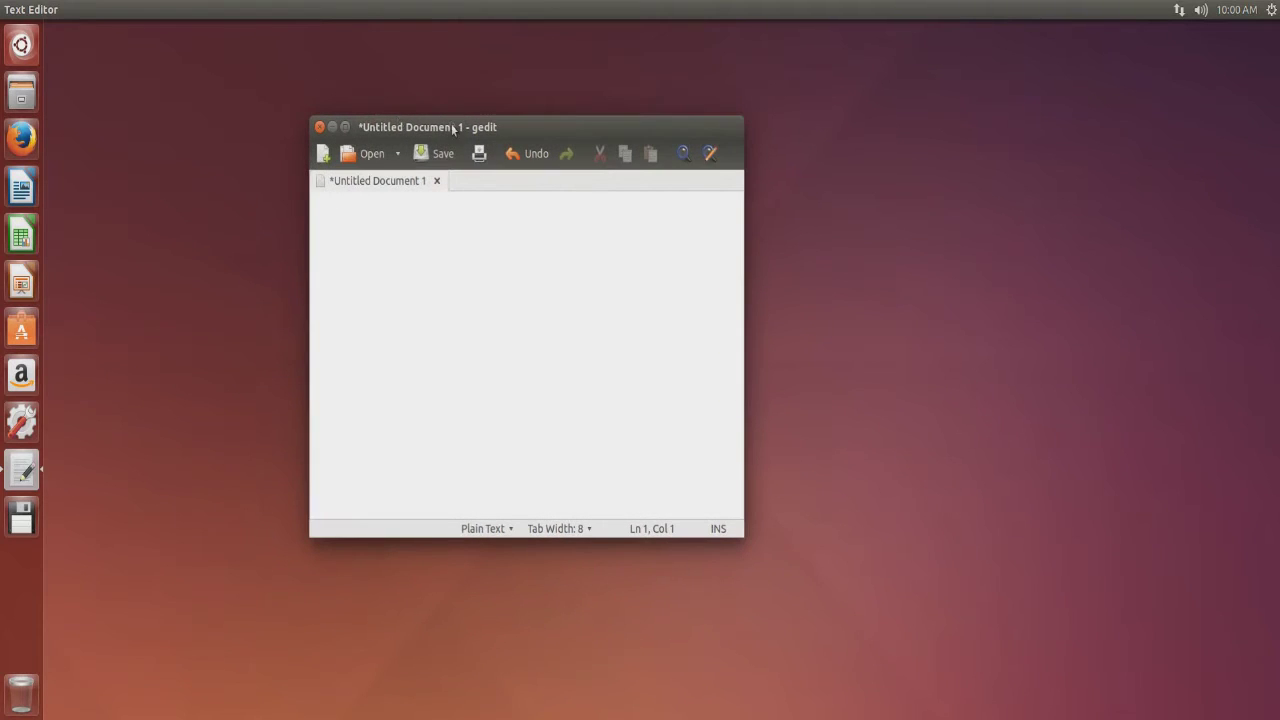
Nudge the editor window into place and close gedit without saving Untitled Document 1.
{"action": "mouse_move", "coordinate": [152, 12]}
{"action": "left_click_drag", "start_coordinate": [427, 131], "coordinate": [397, 151]}
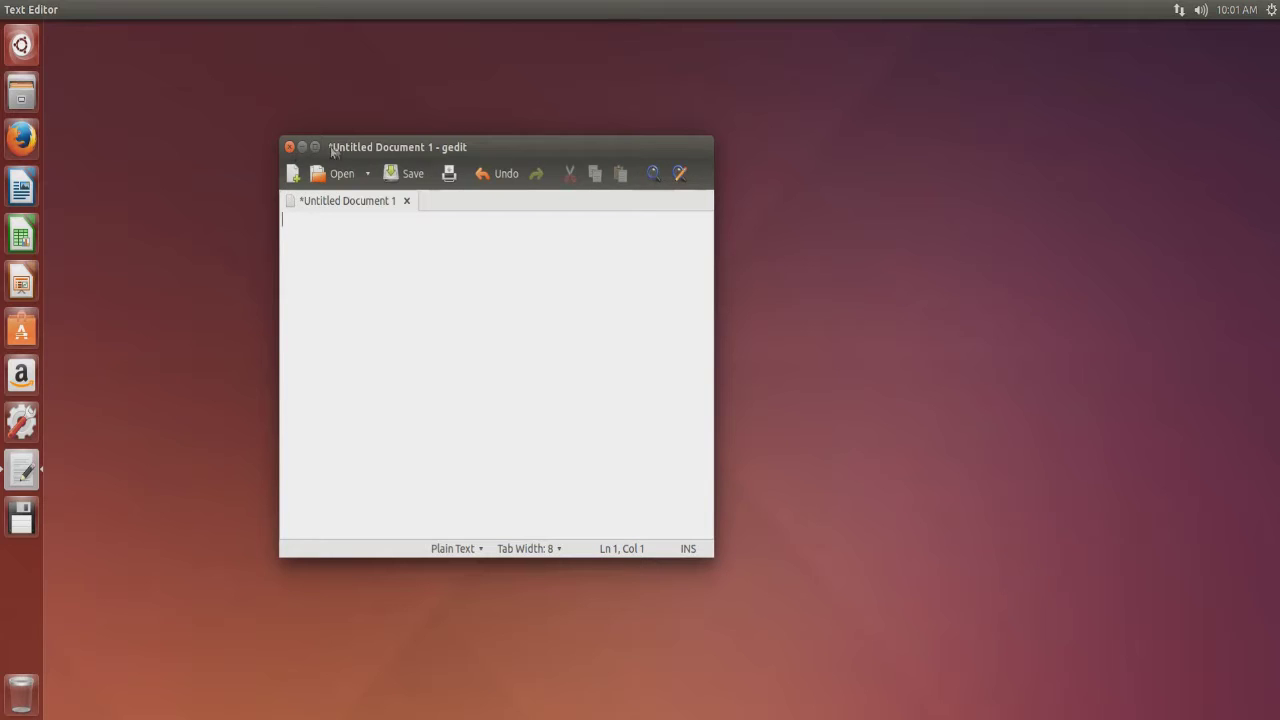
{"action": "left_click", "coordinate": [289, 147]}
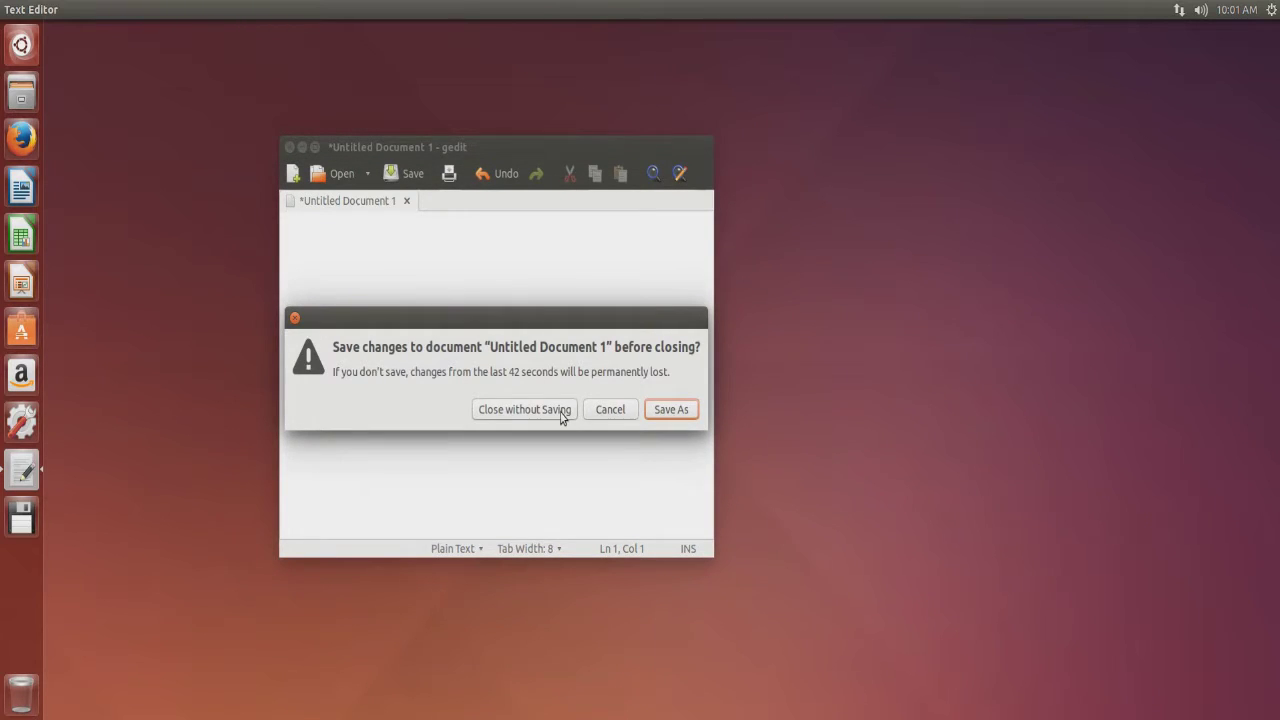
{"action": "left_click", "coordinate": [523, 409]}
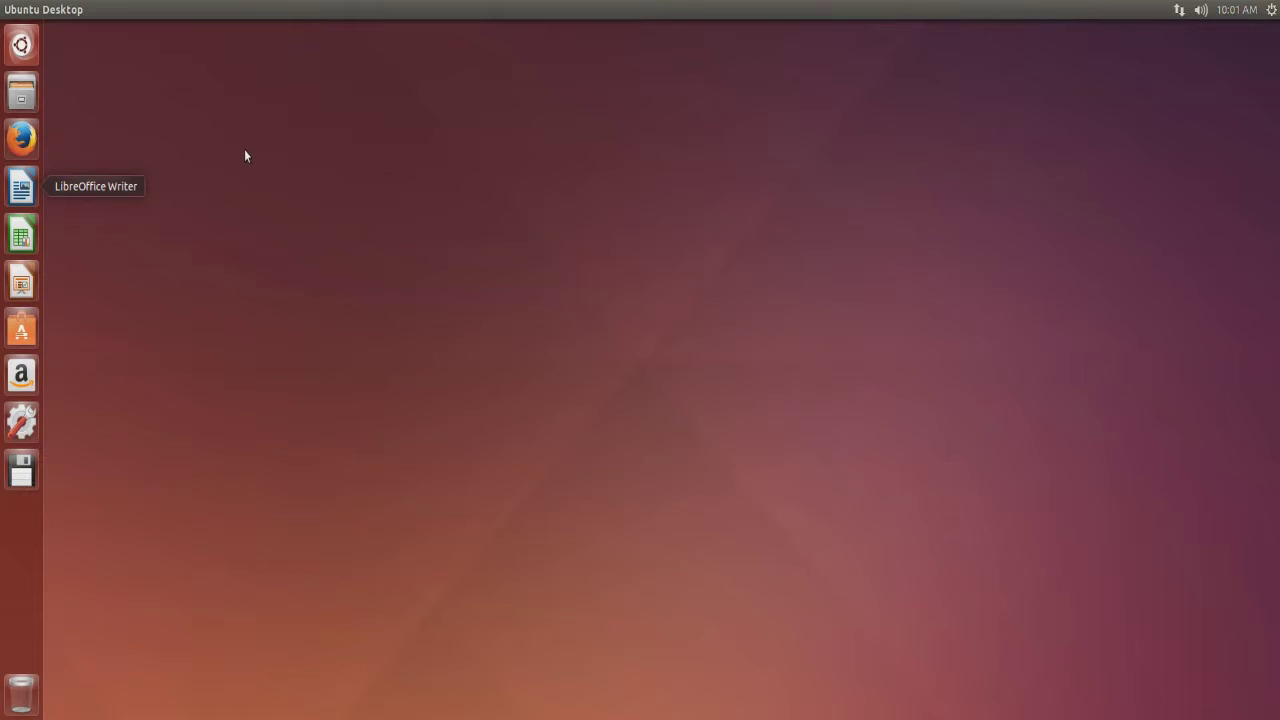
Launch LibreOffice Writer and set the font to Bitstream Charter.
{"action": "left_click", "coordinate": [20, 196]}
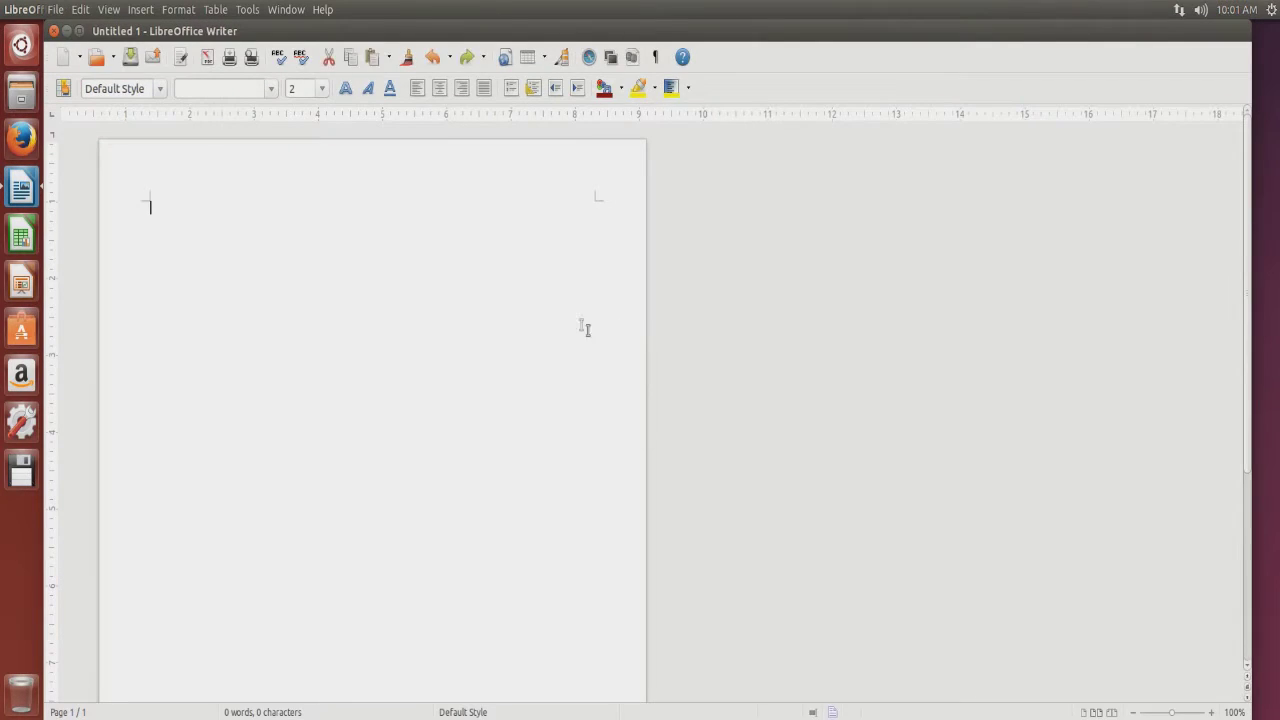
{"action": "left_click", "coordinate": [270, 88]}
{"action": "scroll", "coordinate": [280, 300], "scroll_direction": "down", "scroll_amount": 5}
{"action": "scroll", "coordinate": [288, 300], "scroll_direction": "up", "scroll_amount": 10}
{"action": "scroll", "coordinate": [287, 294], "scroll_direction": "up", "scroll_amount": 10}
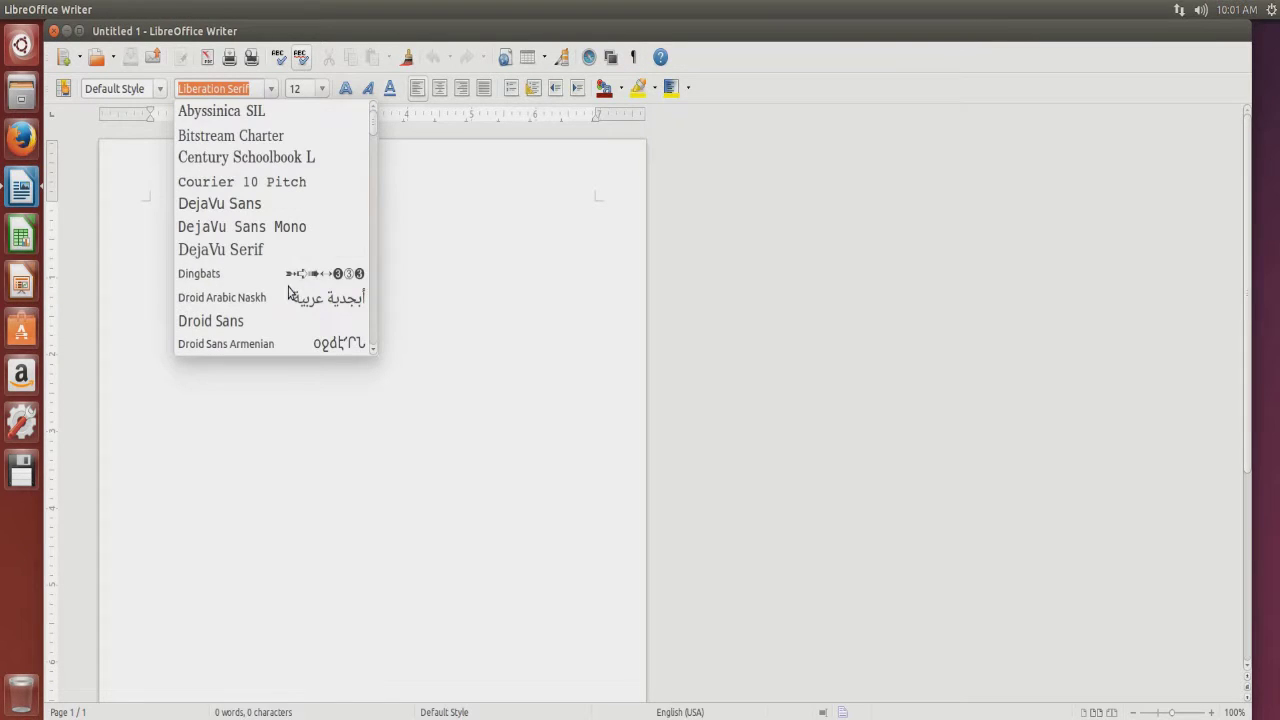
{"action": "left_click", "coordinate": [262, 139]}
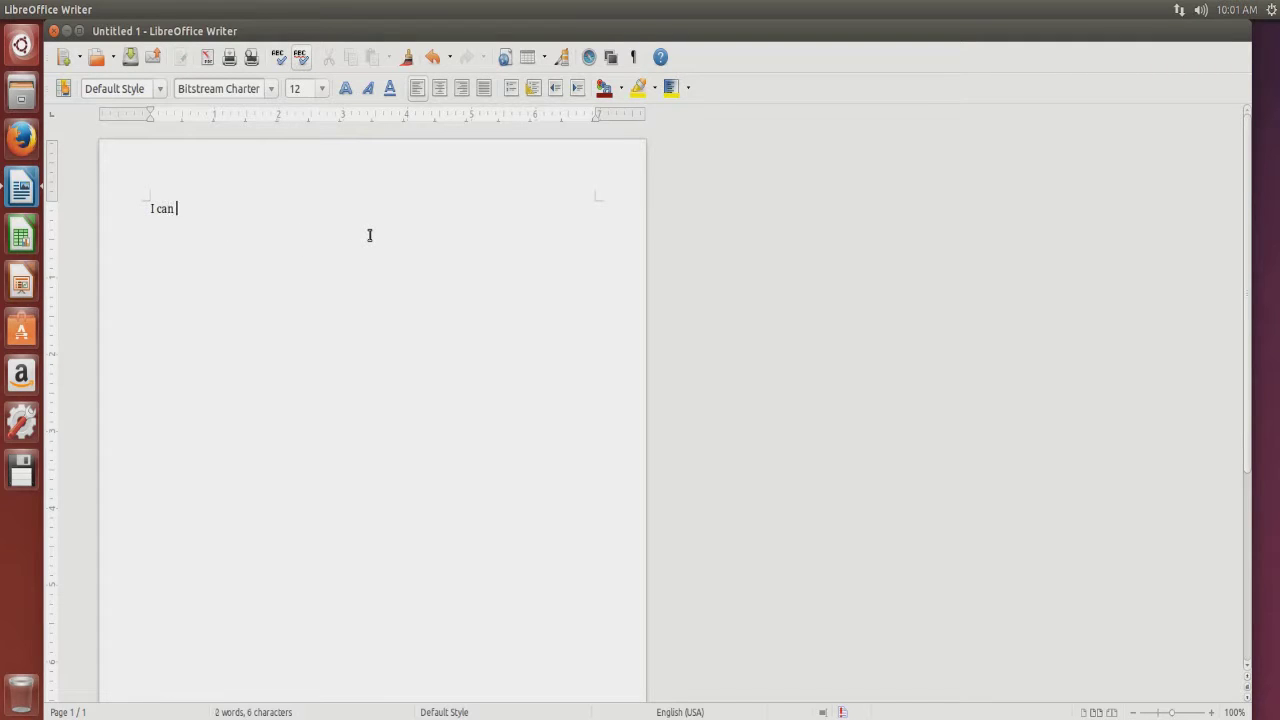
Type and erase test text, then close Writer without saving.
{"action": "type", "text": "cument Hell"}
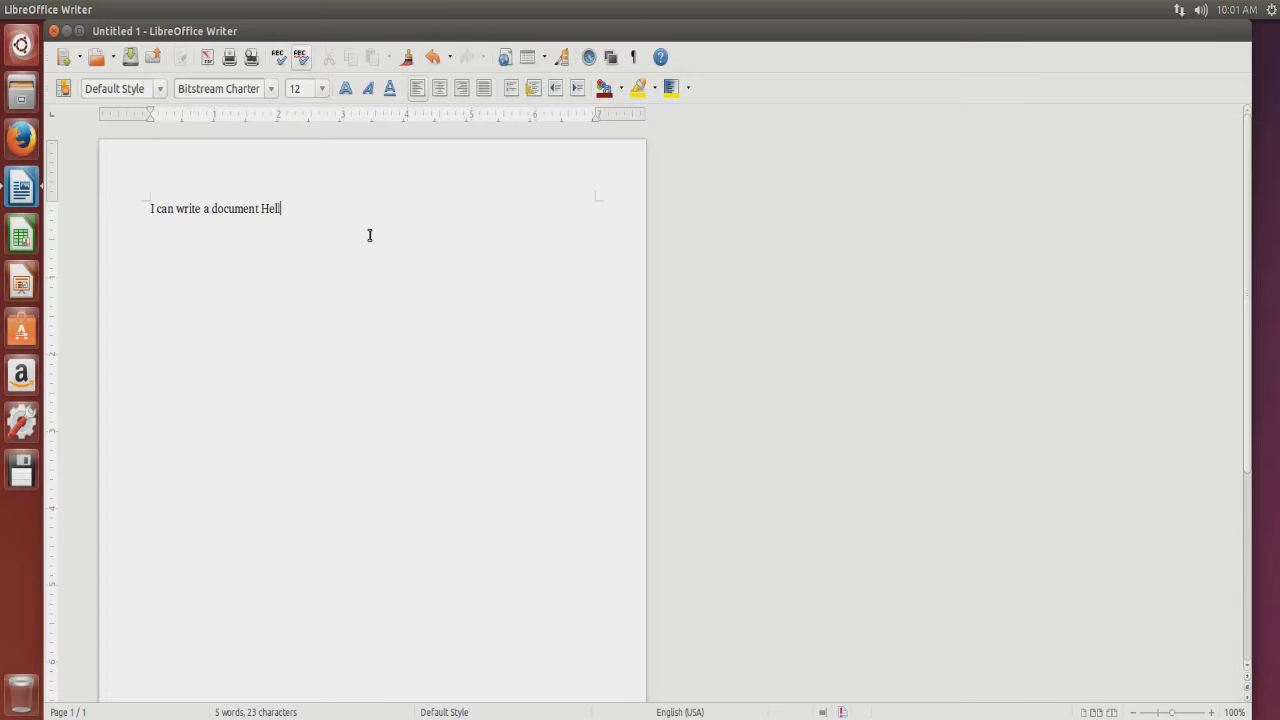
{"action": "key", "text": "BackSpace"}
{"action": "key", "text": "BackSpace"}
{"action": "key", "text": "BackSpace"}
{"action": "key", "text": "BackSpace"}
{"action": "key", "text": "BackSpace"}
{"action": "key", "text": "BackSpace"}
{"action": "key", "text": "BackSpace"}
{"action": "key", "text": "BackSpace"}
{"action": "key", "text": "BackSpace"}
{"action": "key", "text": "BackSpace"}
{"action": "key", "text": "BackSpace"}
{"action": "key", "text": "BackSpace"}
{"action": "key", "text": "BackSpace"}
{"action": "key", "text": "BackSpace"}
{"action": "key", "text": "BackSpace"}
{"action": "key", "text": "BackSpace"}
{"action": "key", "text": "BackSpace"}
{"action": "key", "text": "BackSpace"}
{"action": "key", "text": "BackSpace"}
{"action": "key", "text": "BackSpace"}
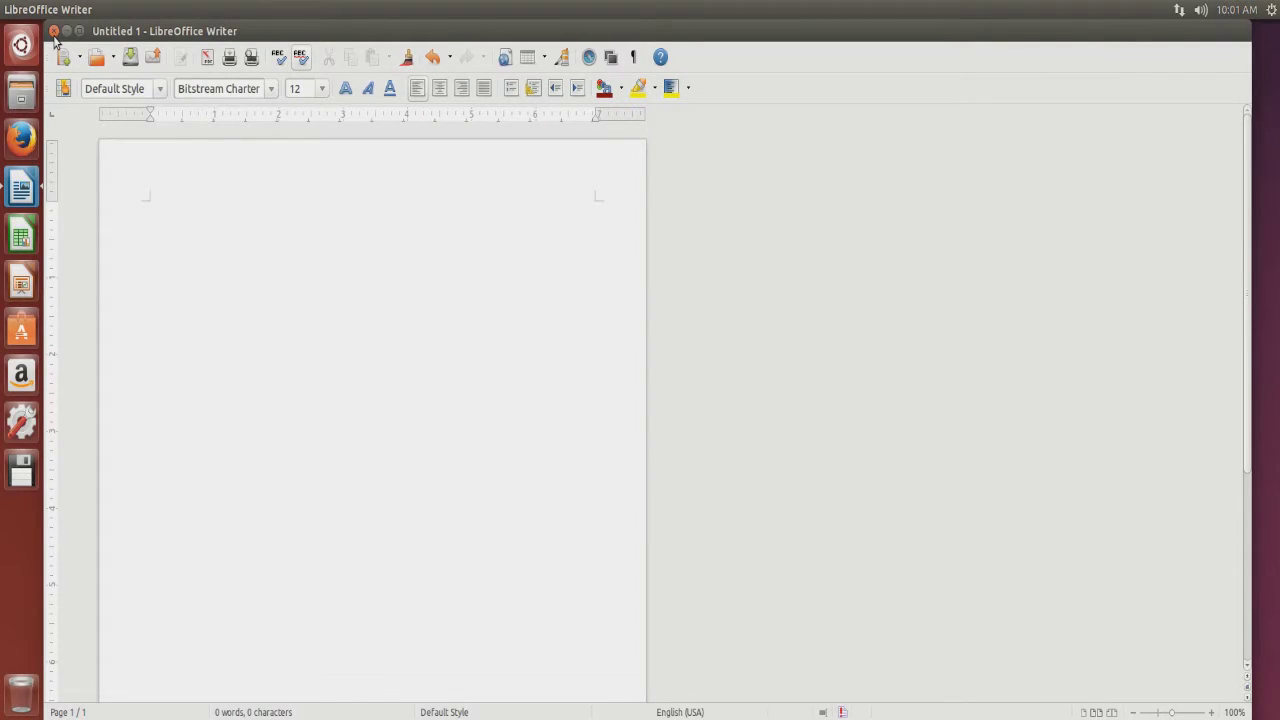
{"action": "left_click", "coordinate": [55, 31]}
{"action": "left_click", "coordinate": [628, 437]}
{"action": "left_click_drag", "start_coordinate": [397, 277], "coordinate": [832, 566]}
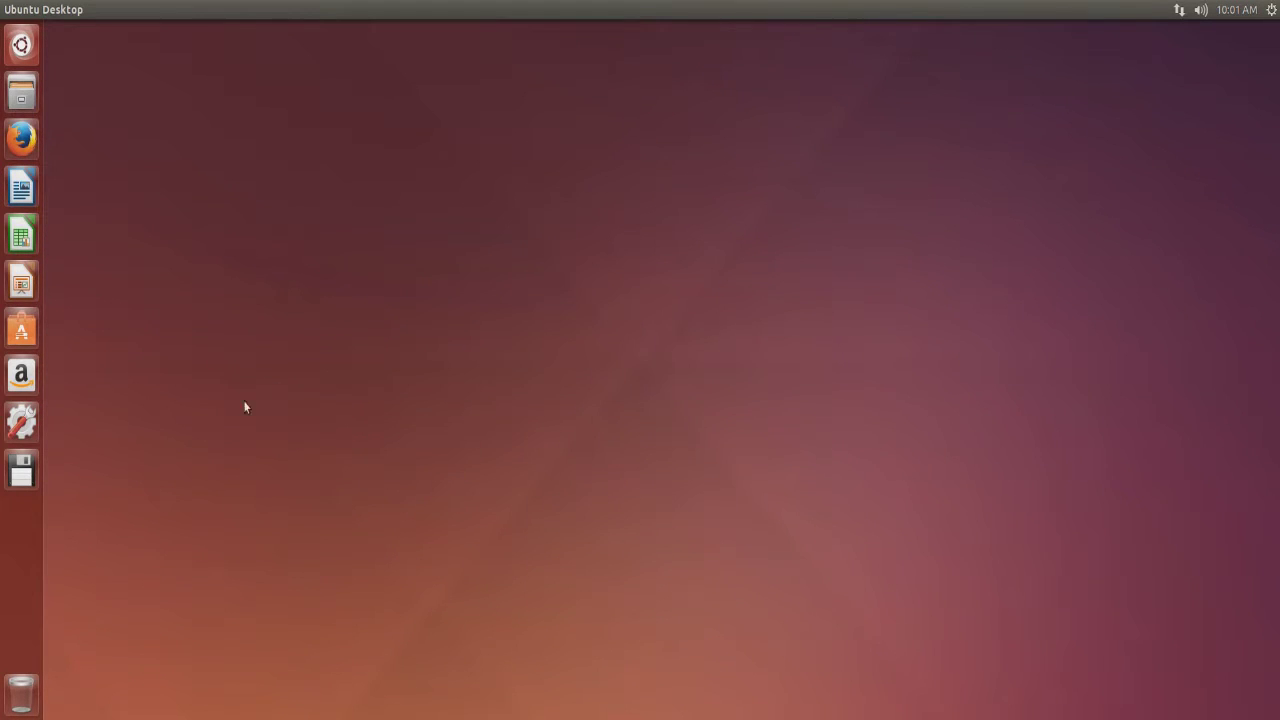
{"action": "left_click", "coordinate": [21, 416]}
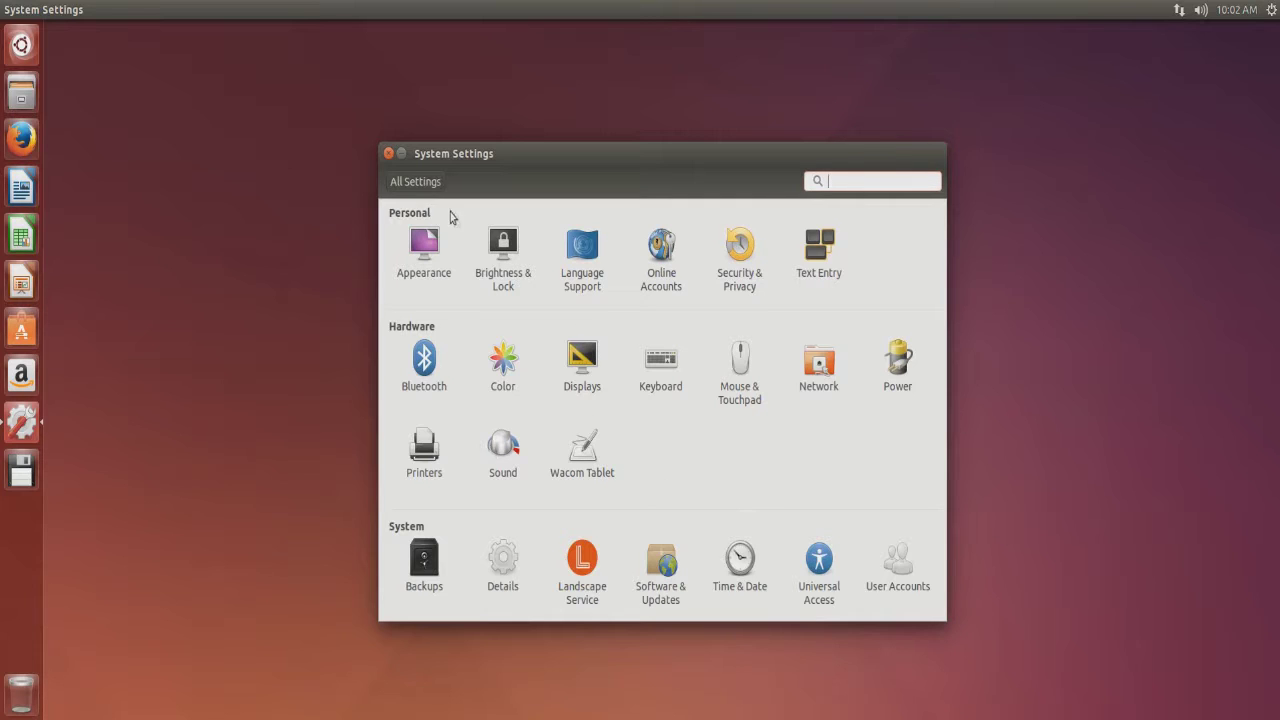
{"action": "left_click", "coordinate": [388, 154]}
{"action": "key", "text": "super"}
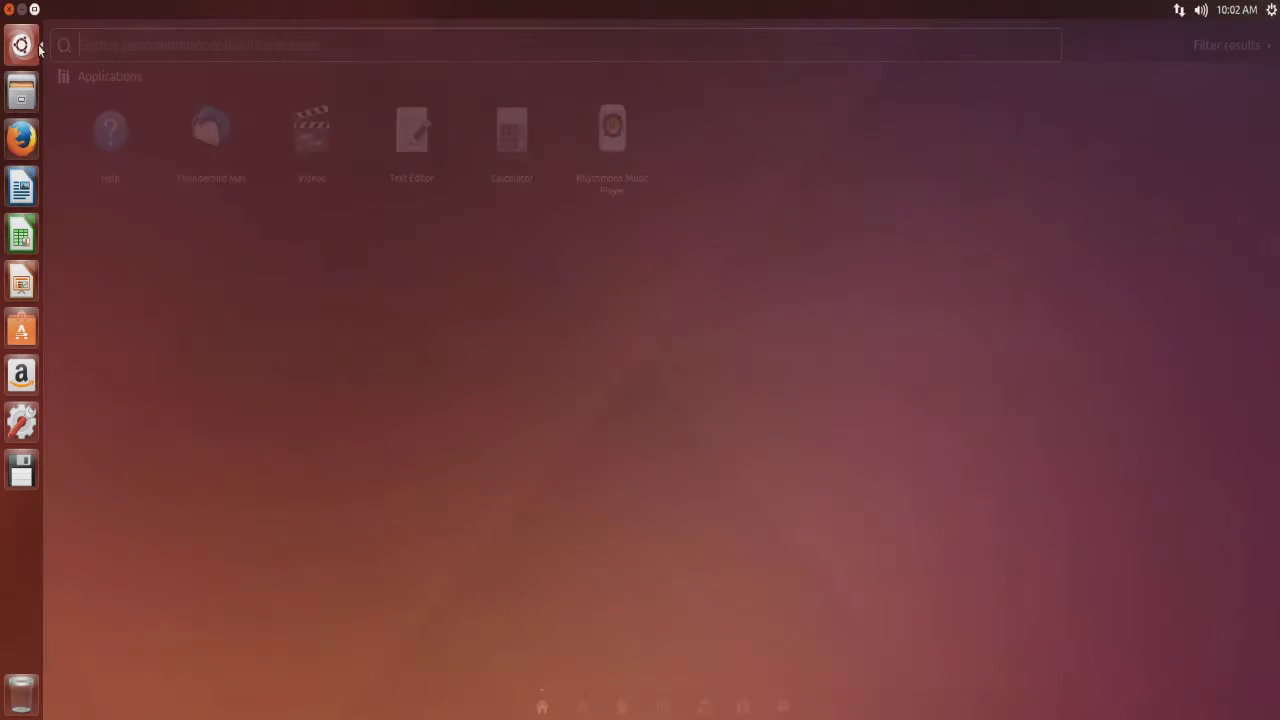
Search the Dash for 'task manager', which opens Archive Manager, then close it.
{"action": "type", "text": "task manager"}
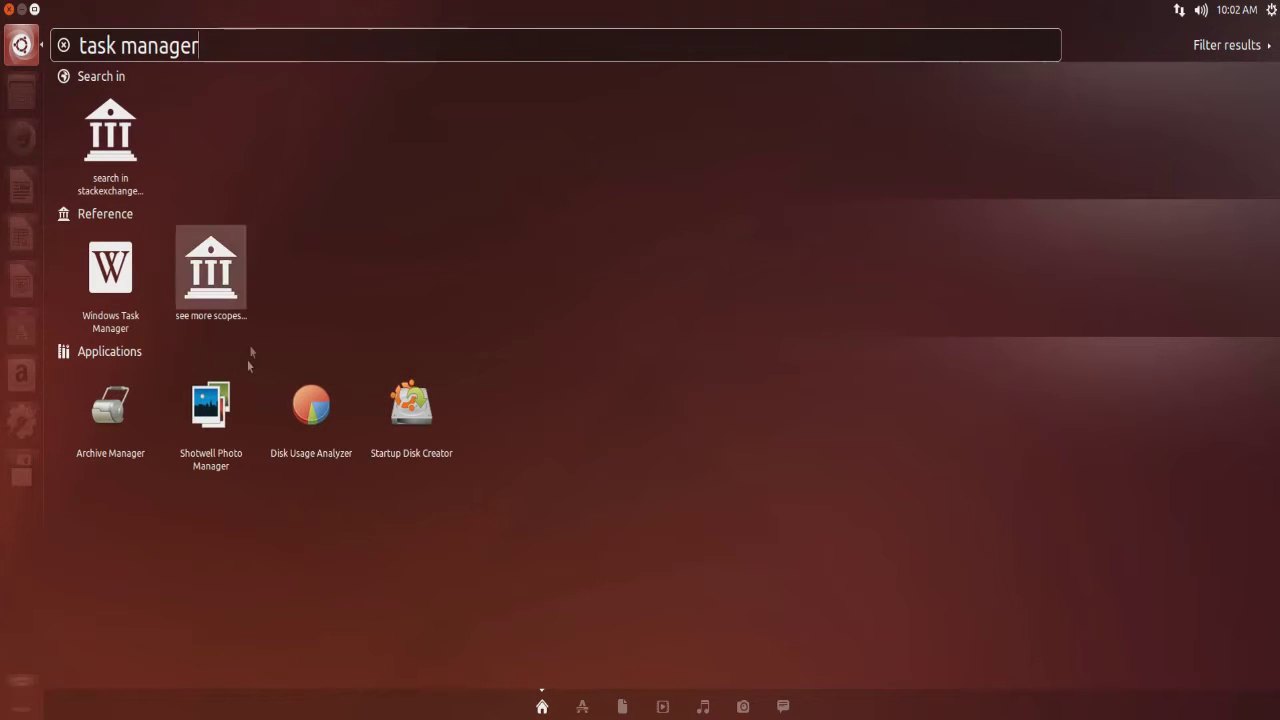
{"action": "left_click", "coordinate": [127, 428]}
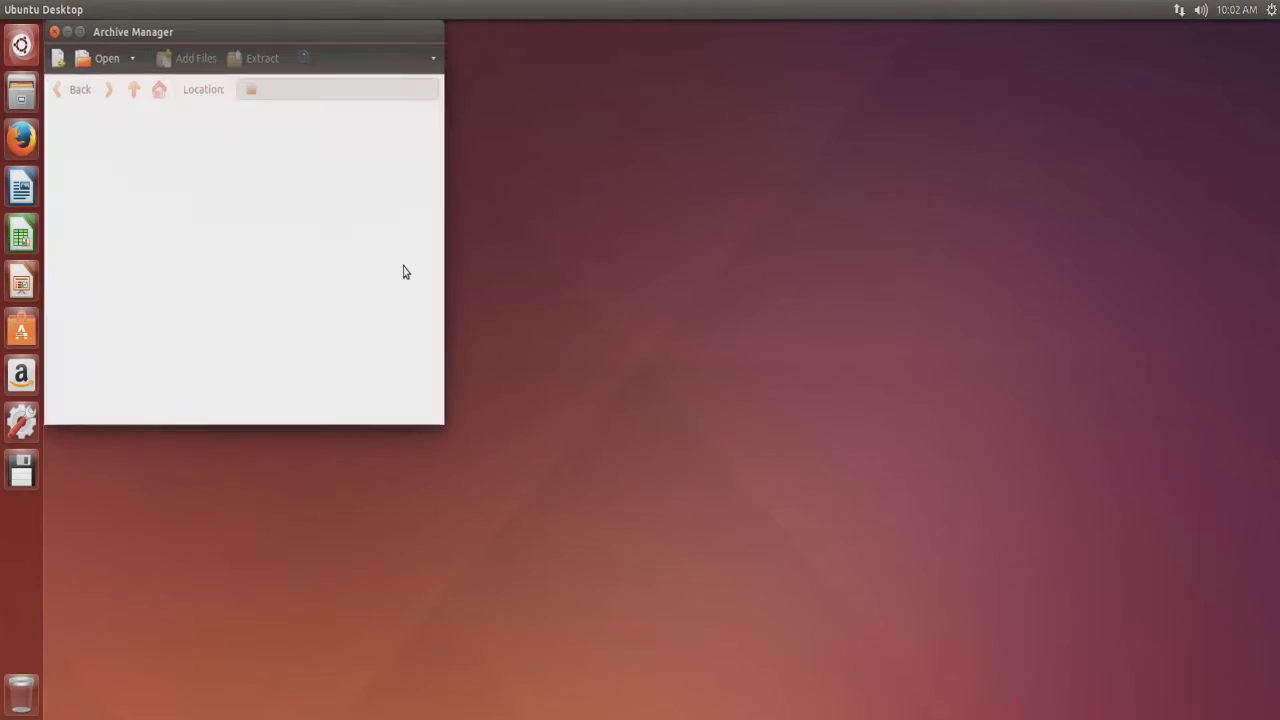
{"action": "left_click_drag", "start_coordinate": [180, 33], "coordinate": [317, 105]}
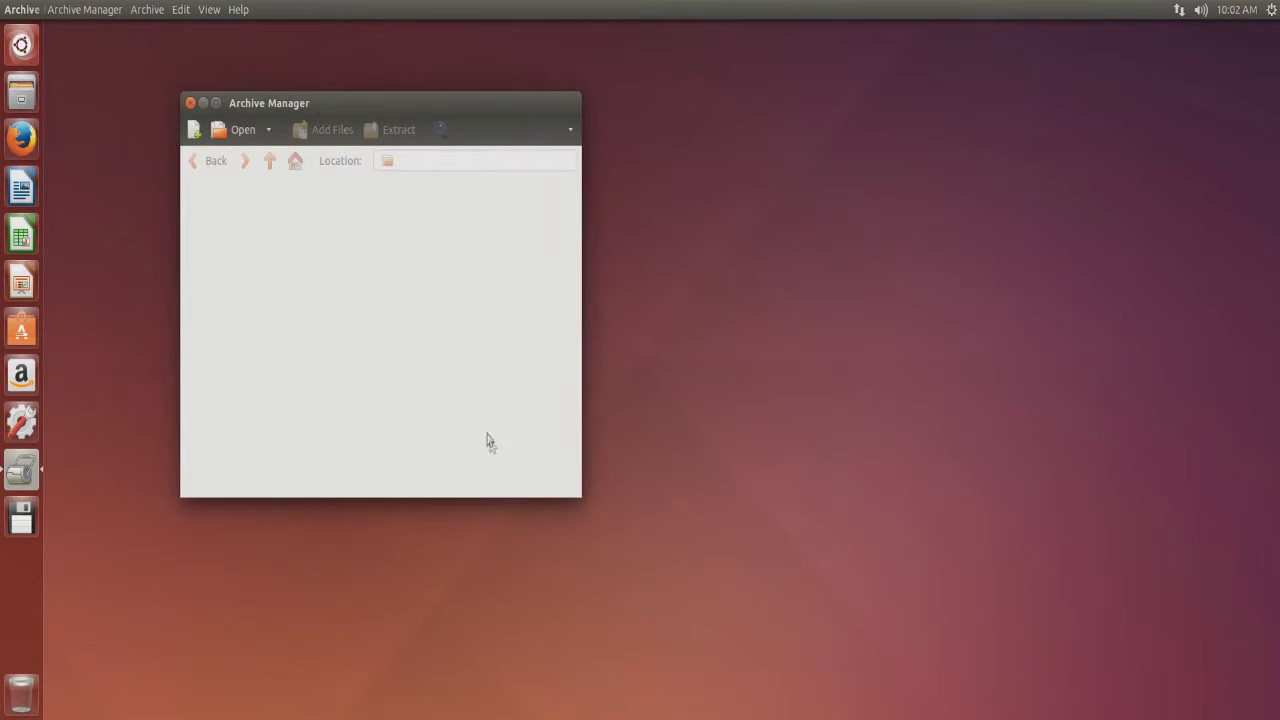
{"action": "left_click", "coordinate": [190, 103]}
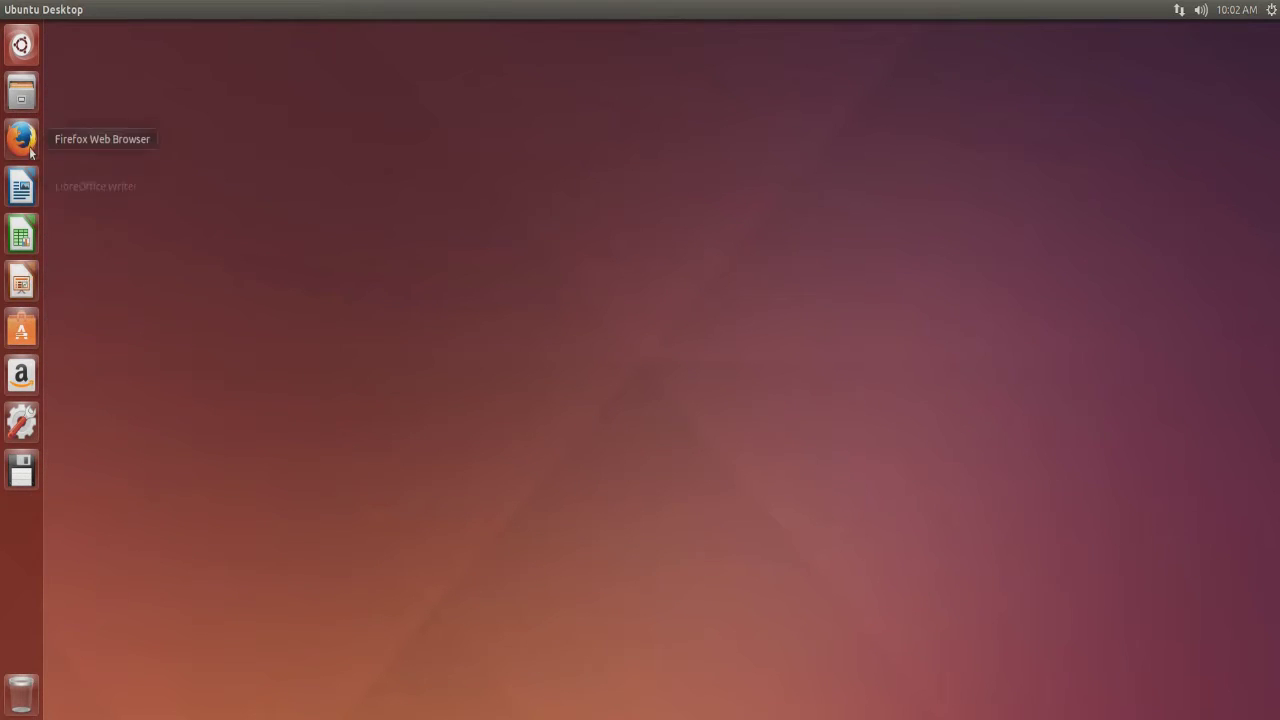
Reopen the Dash and preview the Windows Task Manager result for 'task manager'.
{"action": "left_click", "coordinate": [31, 58]}
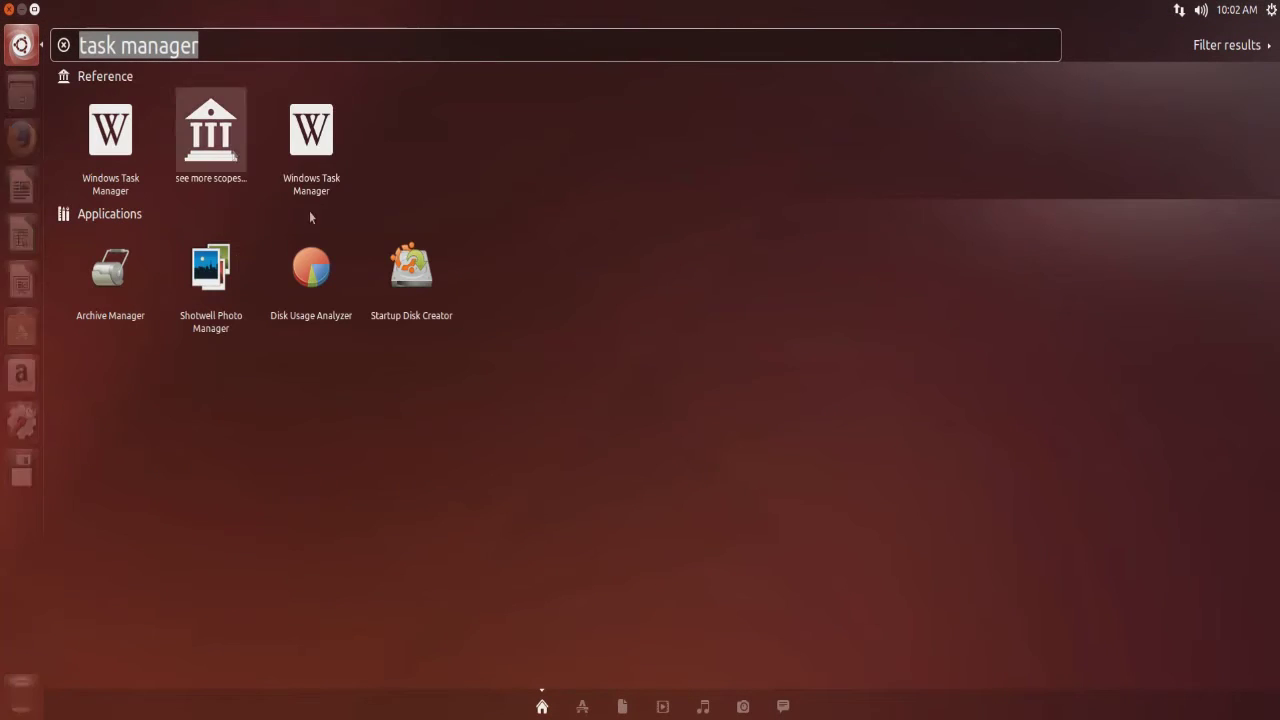
{"action": "left_click_drag", "start_coordinate": [79, 45], "coordinate": [181, 44]}
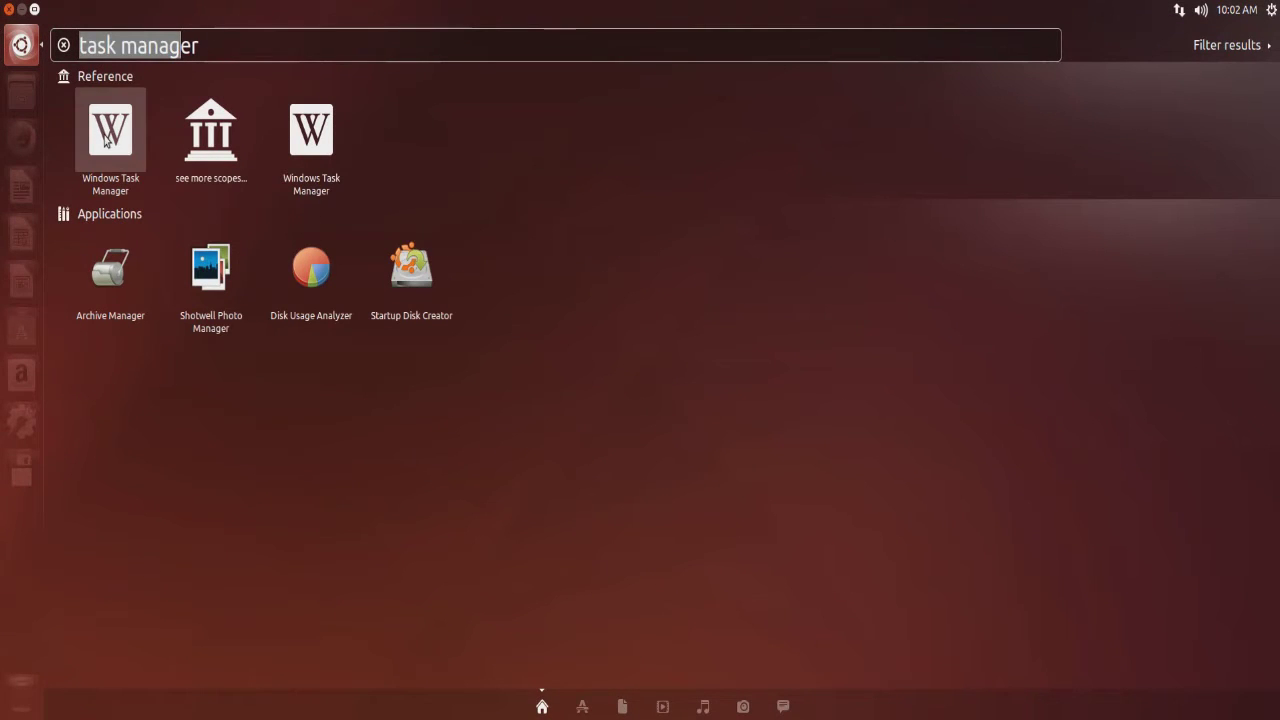
{"action": "left_click", "coordinate": [110, 130]}
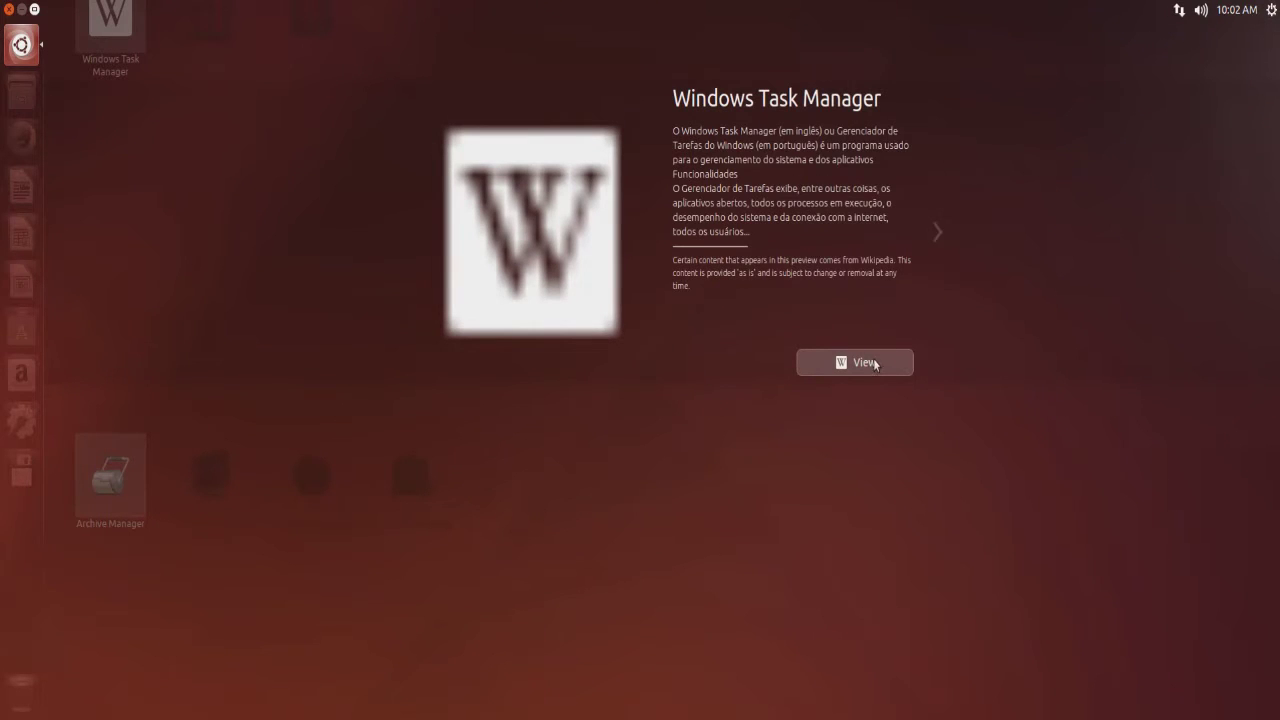
{"action": "left_click", "coordinate": [927, 386]}
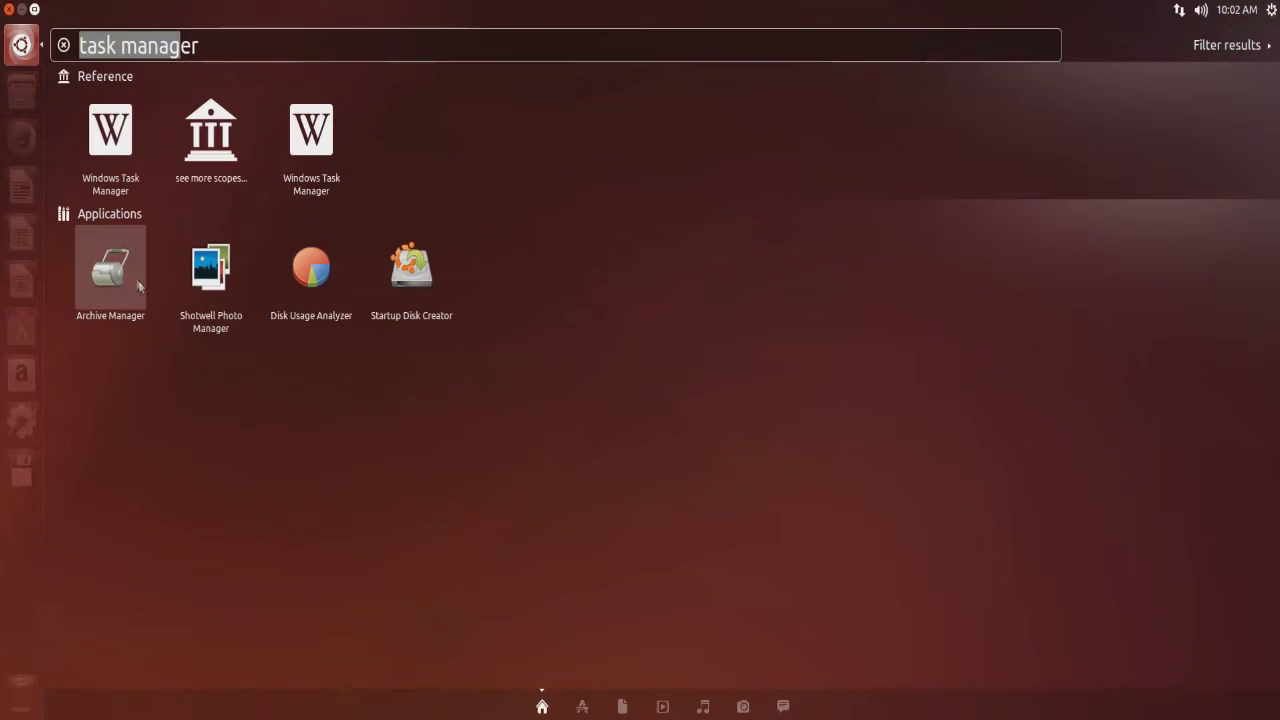
Replace the query with 'pro' and open Startup Applications from the results.
{"action": "left_click_drag", "start_coordinate": [216, 45], "coordinate": [39, 37]}
{"action": "key", "text": "BackSpace"}
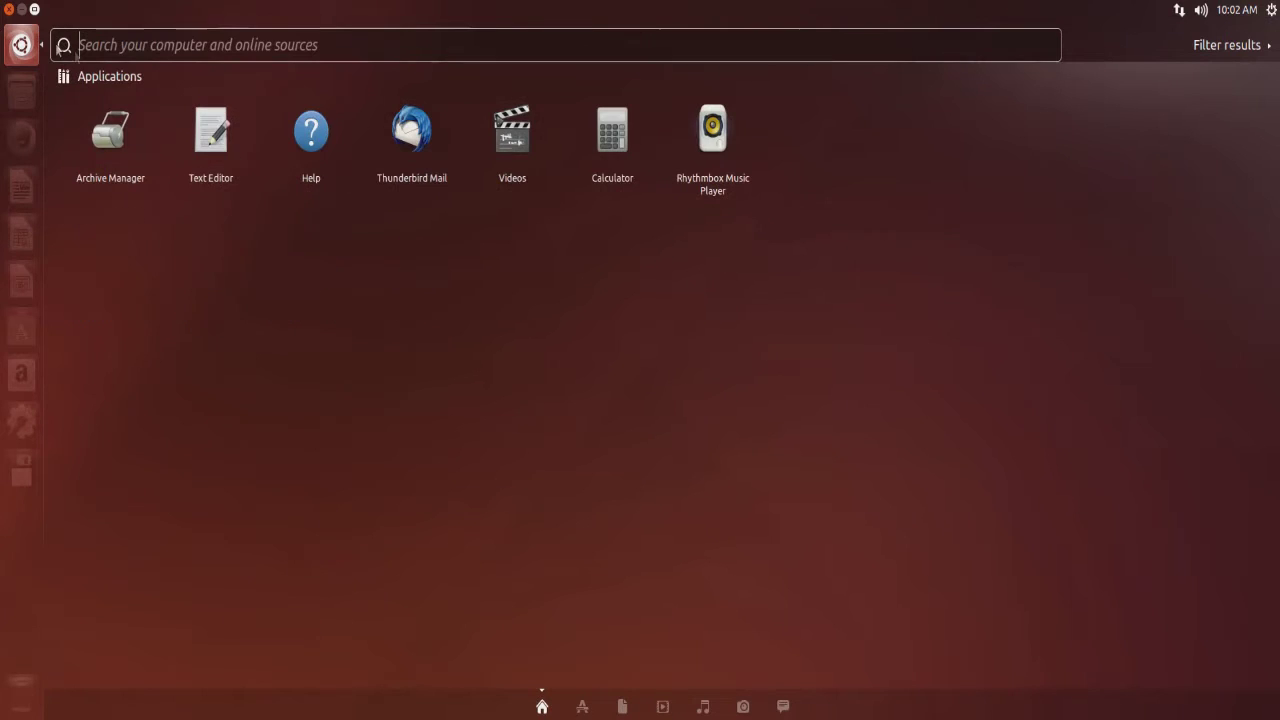
{"action": "type", "text": "program"}
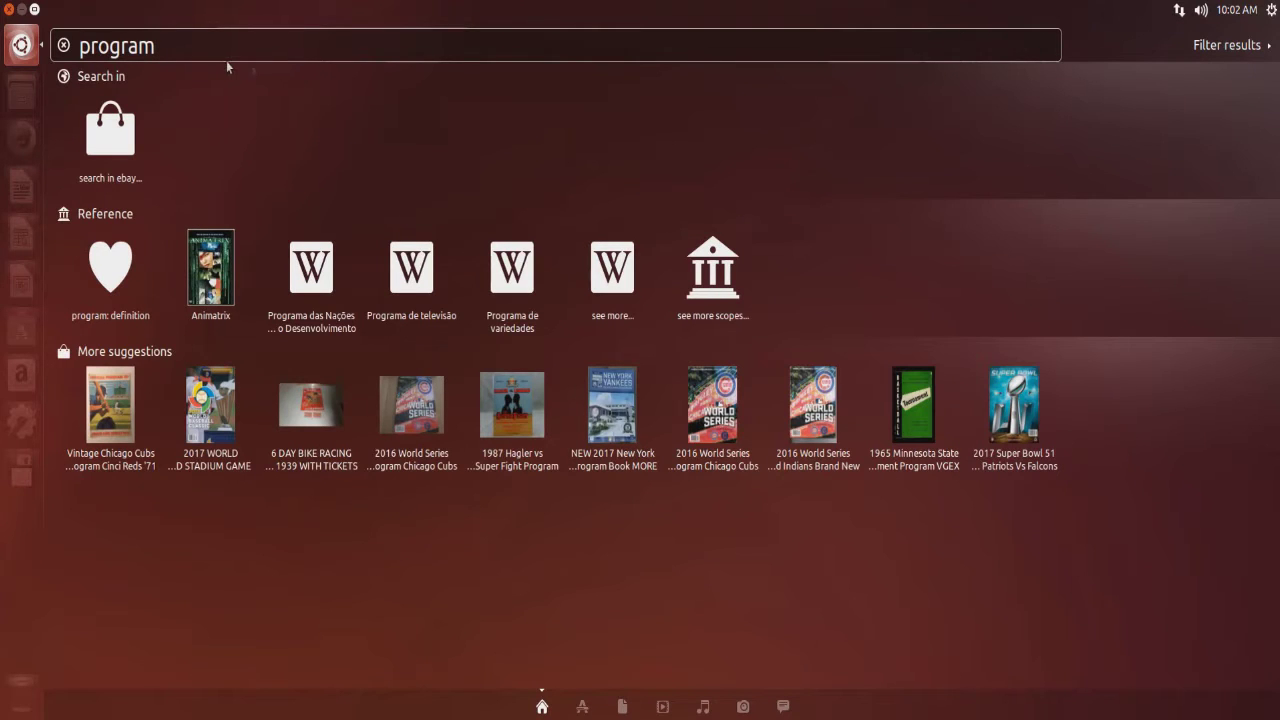
{"action": "key", "text": "BackSpace"}
{"action": "key", "text": "BackSpace"}
{"action": "key", "text": "BackSpace"}
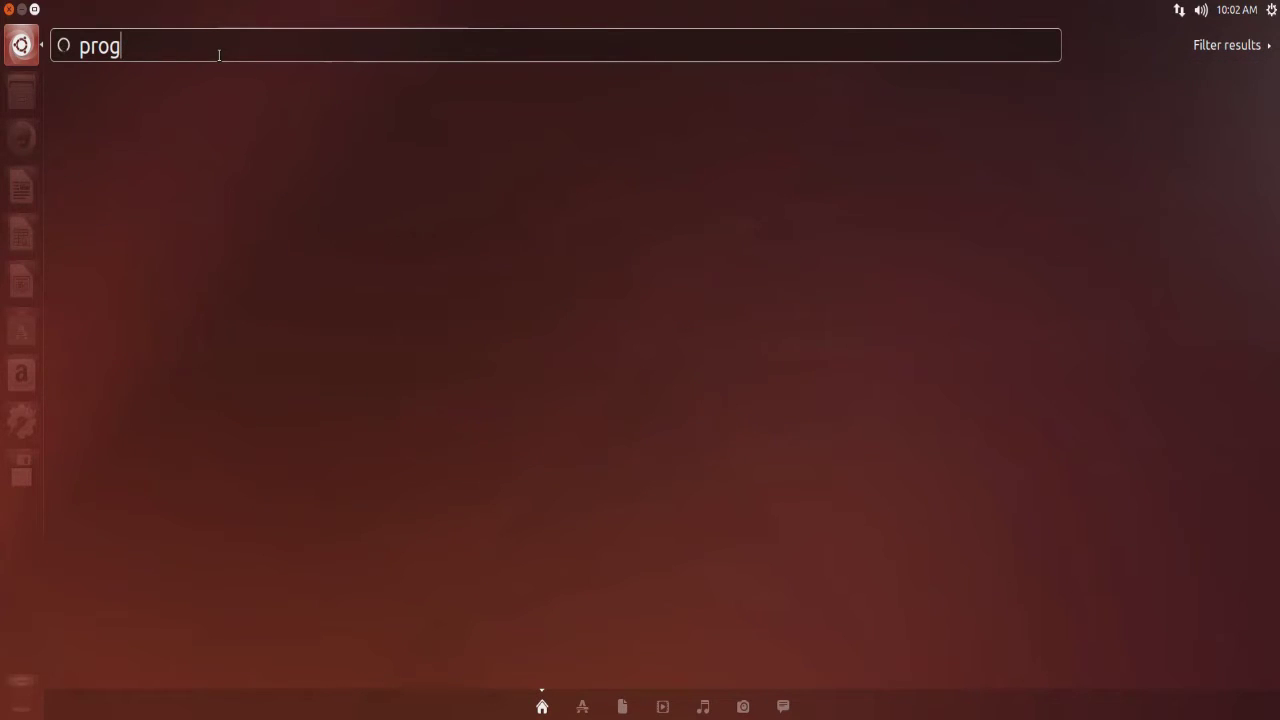
{"action": "key", "text": "BackSpace"}
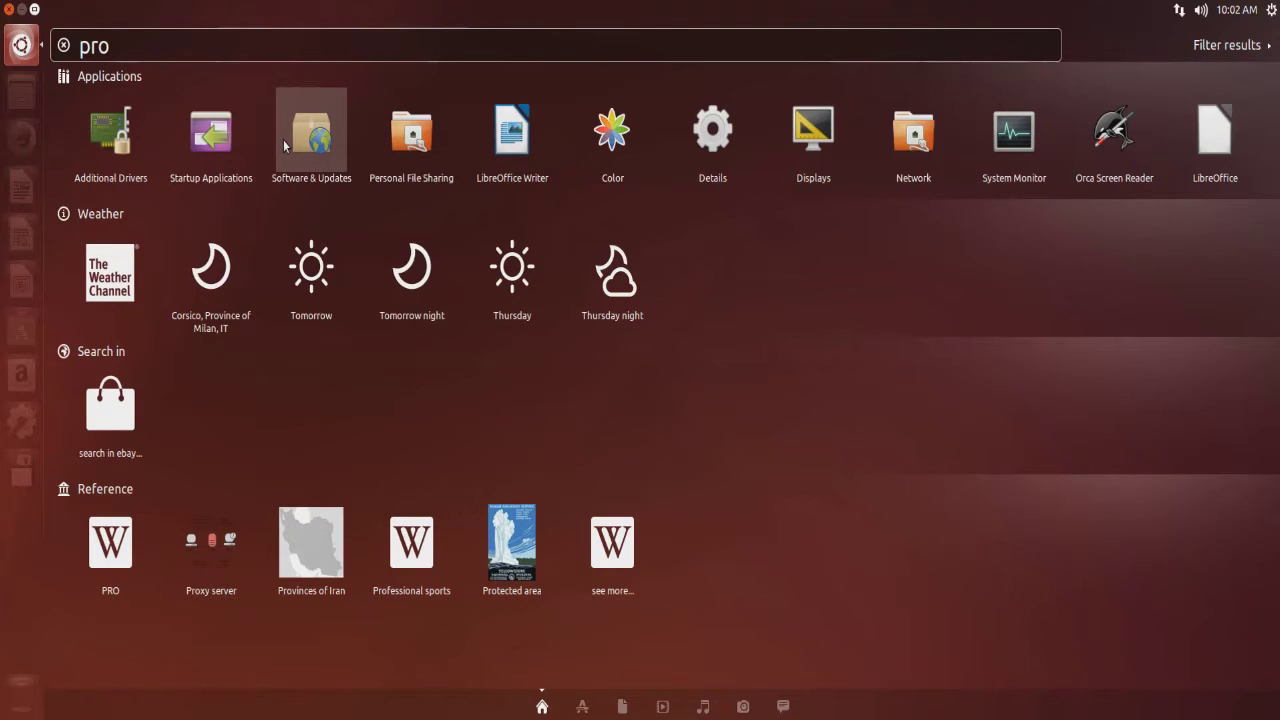
{"action": "left_click", "coordinate": [211, 133]}
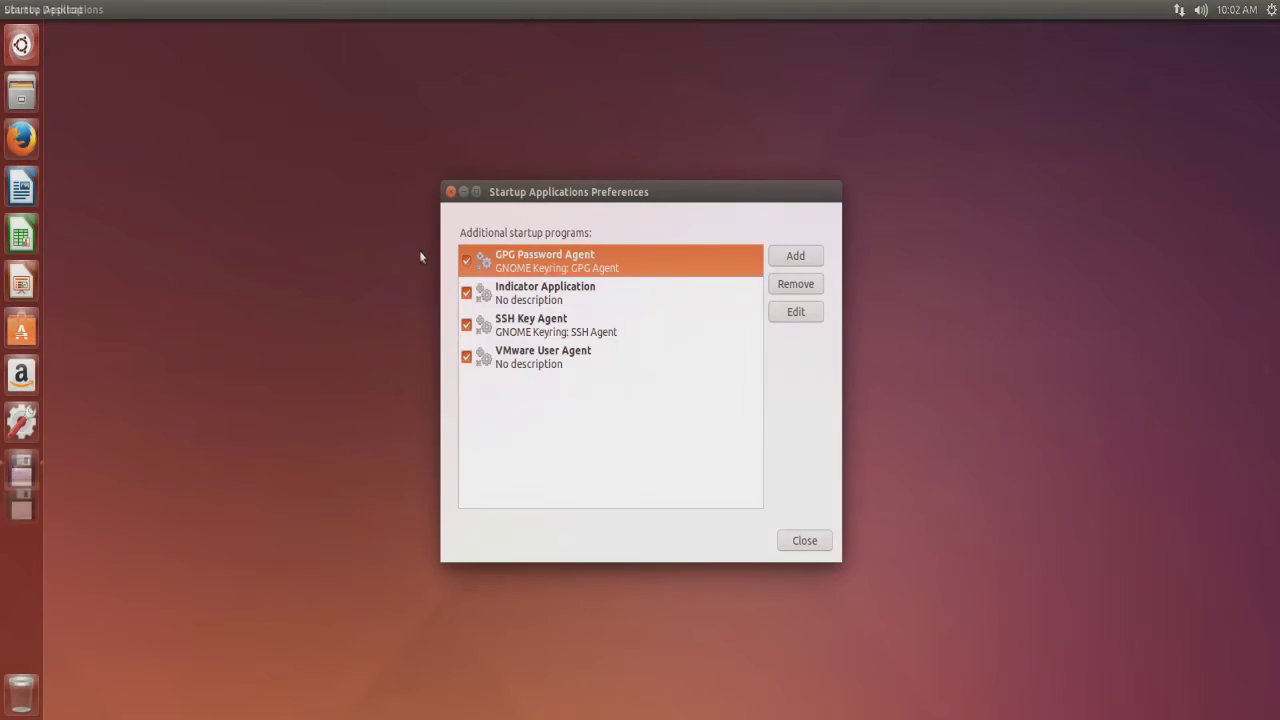
Browse the four startup entries, close Startup Applications, and open Files at Home.
{"action": "left_click", "coordinate": [545, 330]}
{"action": "left_click", "coordinate": [570, 295]}
{"action": "left_click", "coordinate": [572, 272]}
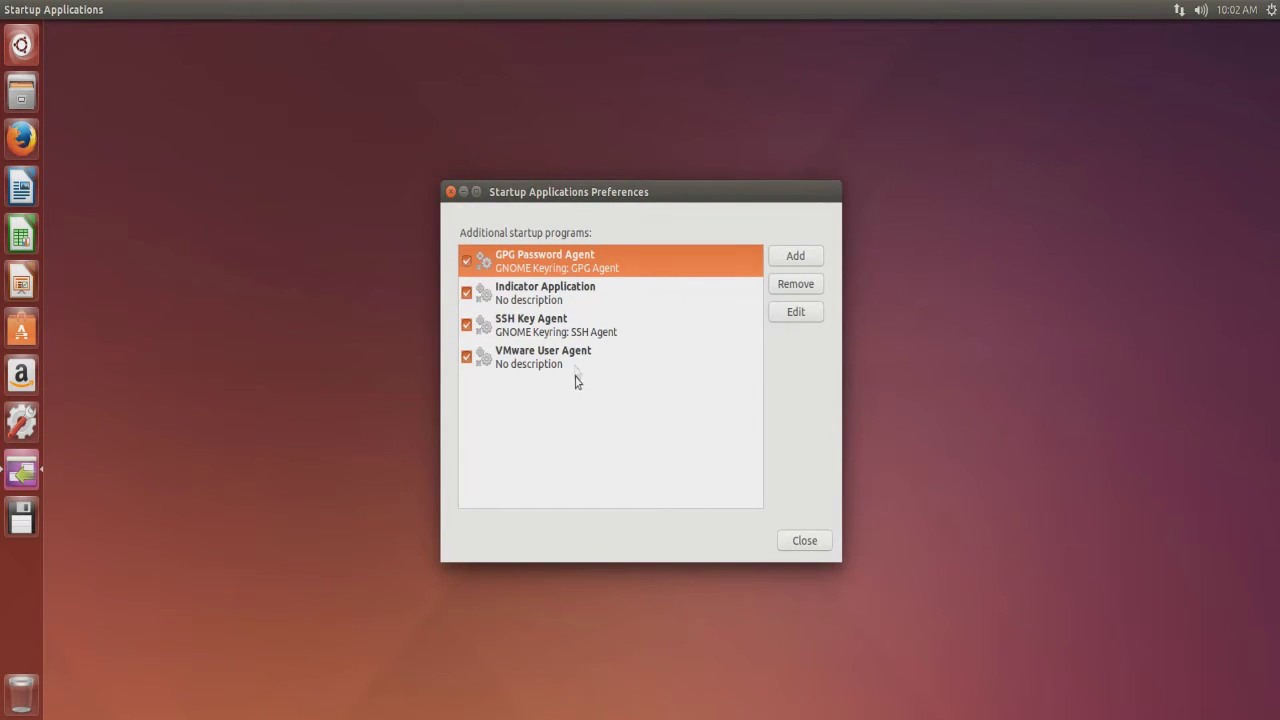
{"action": "left_click", "coordinate": [575, 362]}
{"action": "left_click", "coordinate": [803, 545]}
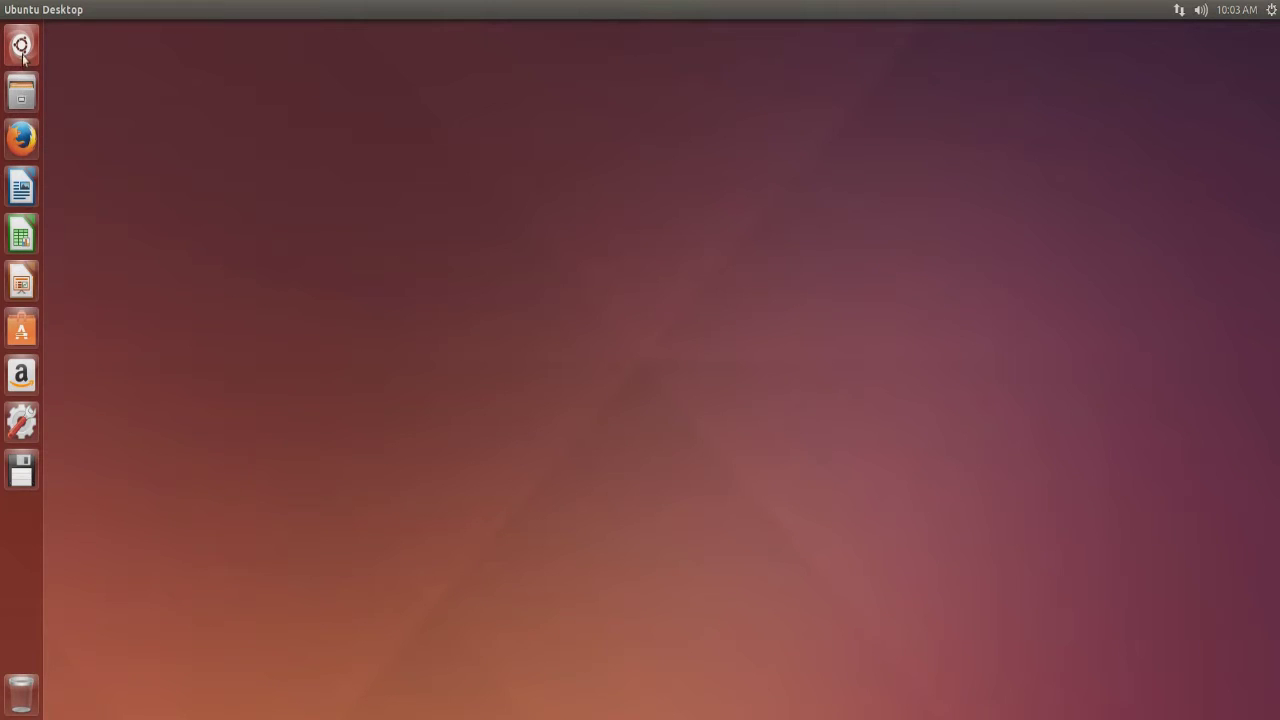
{"action": "left_click", "coordinate": [25, 104]}
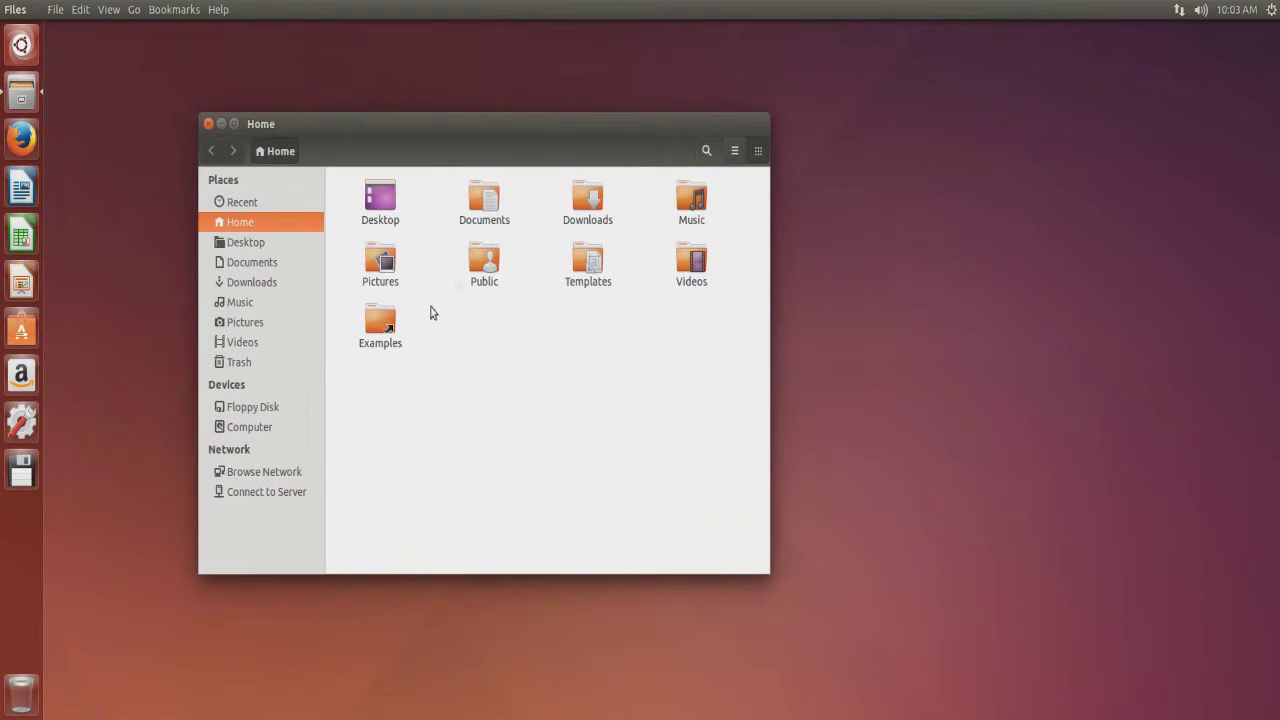
{"action": "double_click", "coordinate": [477, 214]}
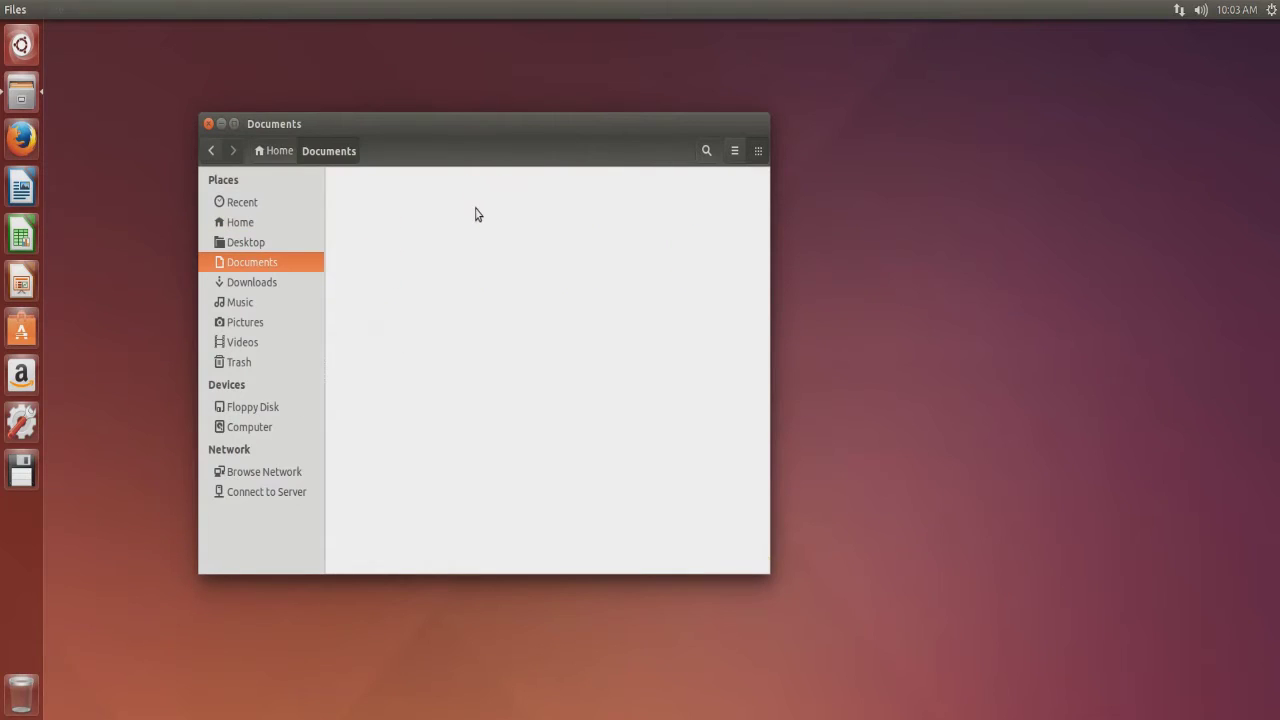
{"action": "left_click", "coordinate": [212, 157]}
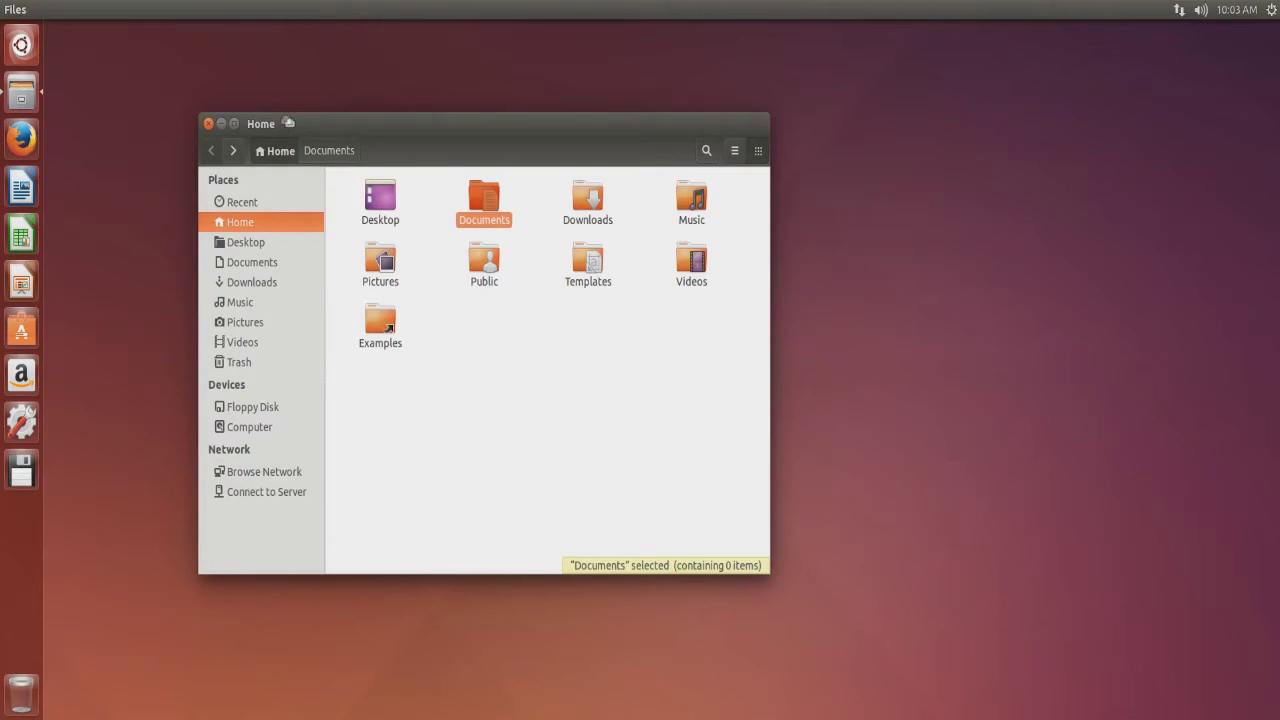
{"action": "left_click_drag", "start_coordinate": [346, 191], "coordinate": [391, 214]}
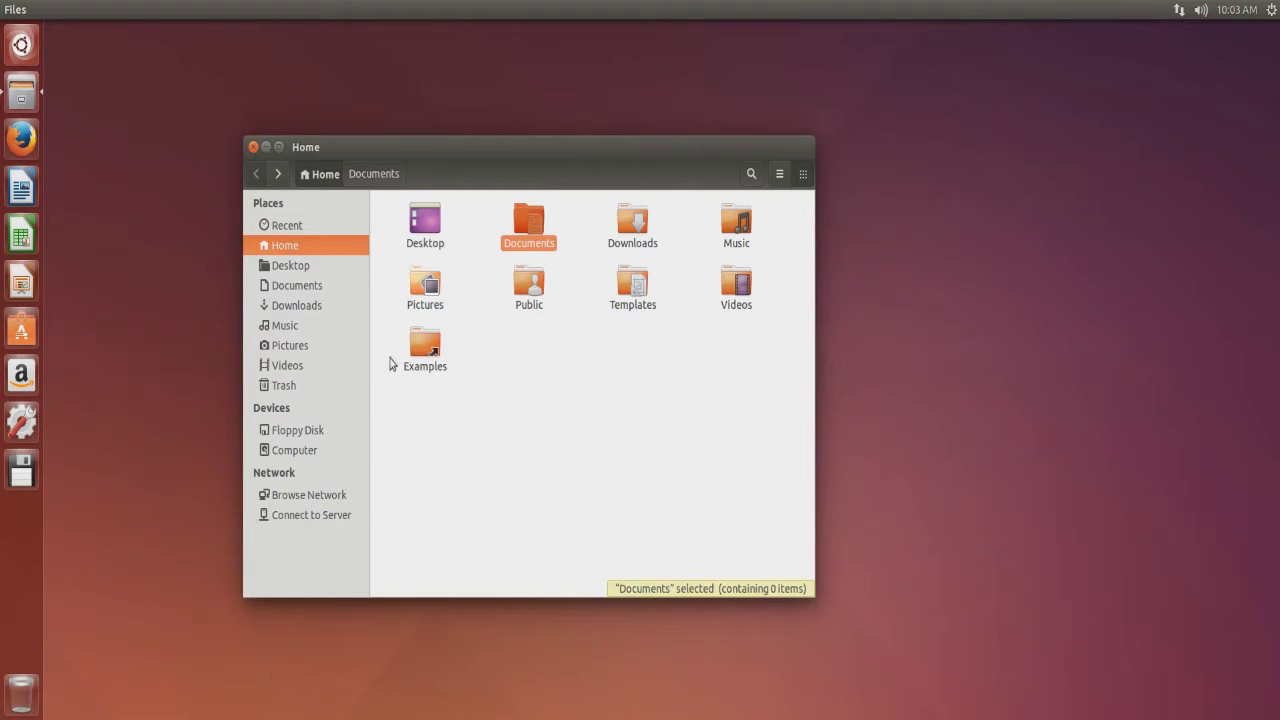
{"action": "left_click", "coordinate": [306, 328]}
{"action": "left_click", "coordinate": [322, 347]}
{"action": "left_click", "coordinate": [320, 365]}
{"action": "left_click", "coordinate": [306, 387]}
{"action": "left_click", "coordinate": [322, 307]}
{"action": "left_click", "coordinate": [321, 287]}
{"action": "left_click", "coordinate": [323, 265]}
{"action": "left_click", "coordinate": [317, 247]}
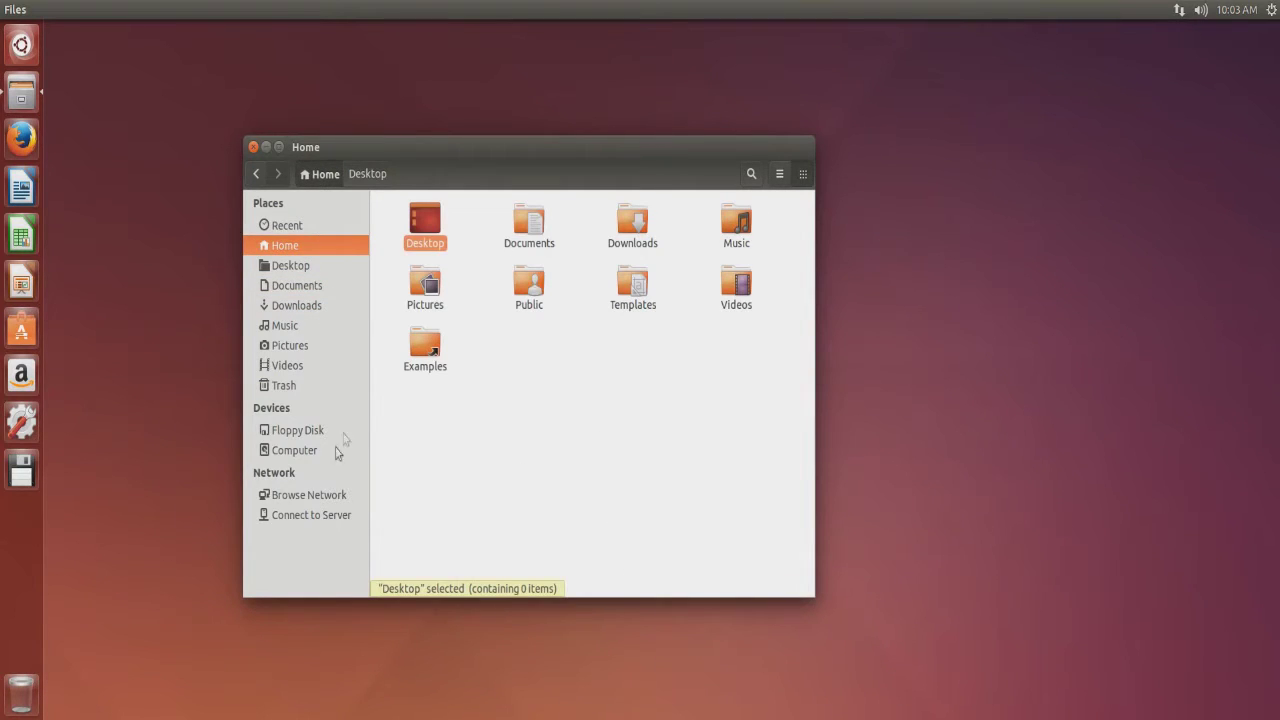
{"action": "left_click", "coordinate": [320, 494]}
{"action": "left_click", "coordinate": [324, 345]}
{"action": "left_click", "coordinate": [315, 306]}
{"action": "left_click", "coordinate": [310, 286]}
{"action": "left_click", "coordinate": [305, 245]}
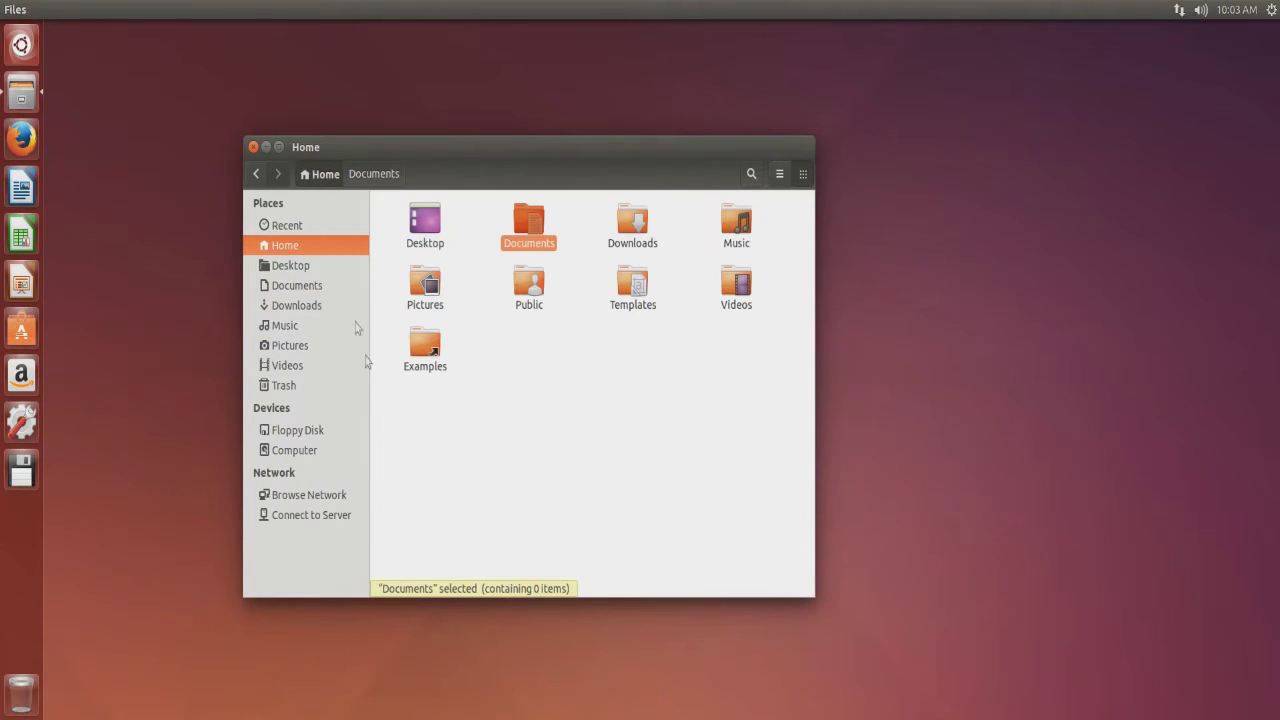
{"action": "double_click", "coordinate": [736, 284]}
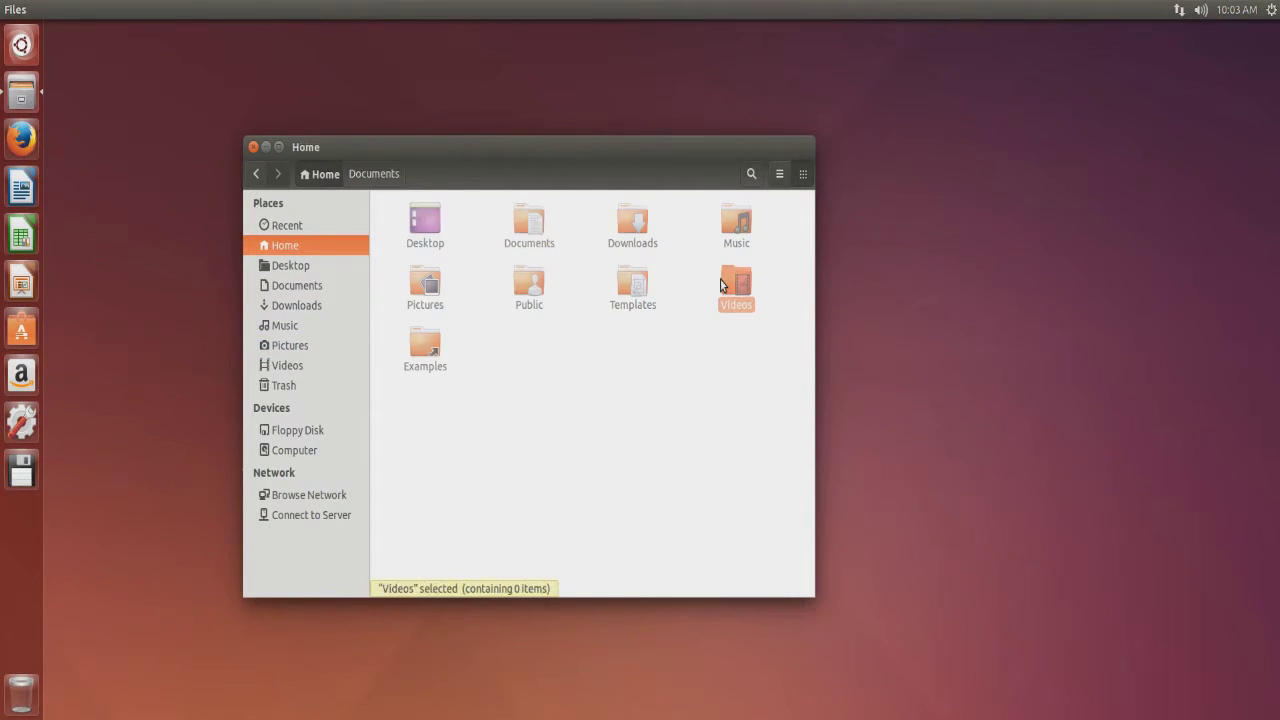
{"action": "left_click", "coordinate": [256, 174]}
{"action": "double_click", "coordinate": [427, 241]}
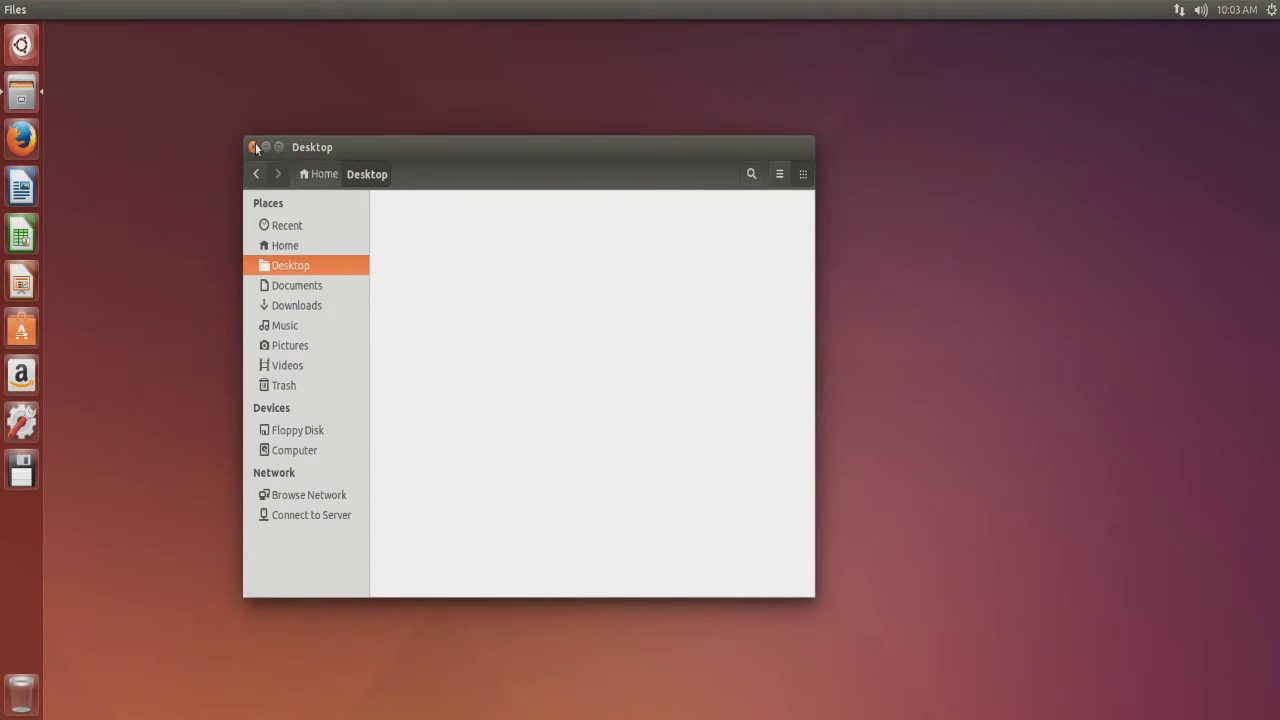
{"action": "left_click", "coordinate": [253, 147]}
{"action": "left_click_drag", "start_coordinate": [177, 152], "coordinate": [333, 299]}
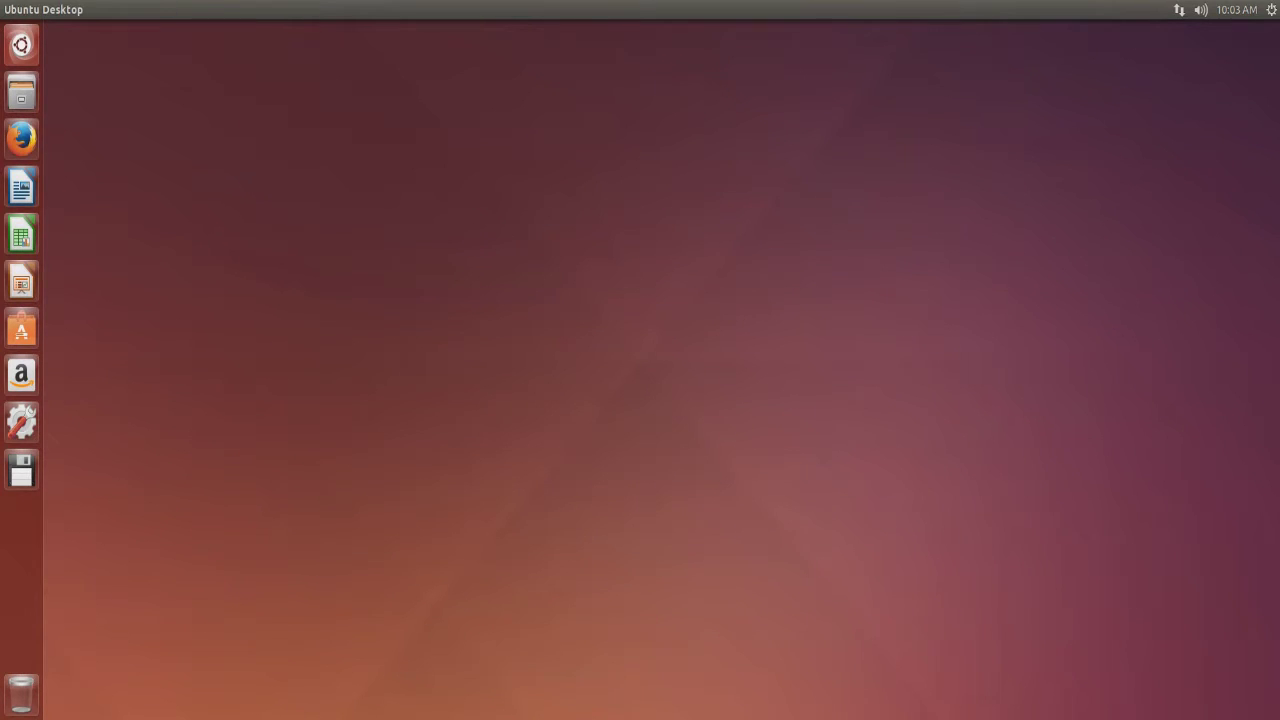
Leave full screen, power off the running Ubuntu VM, then power it back on.
{"action": "key", "text": "F9"}
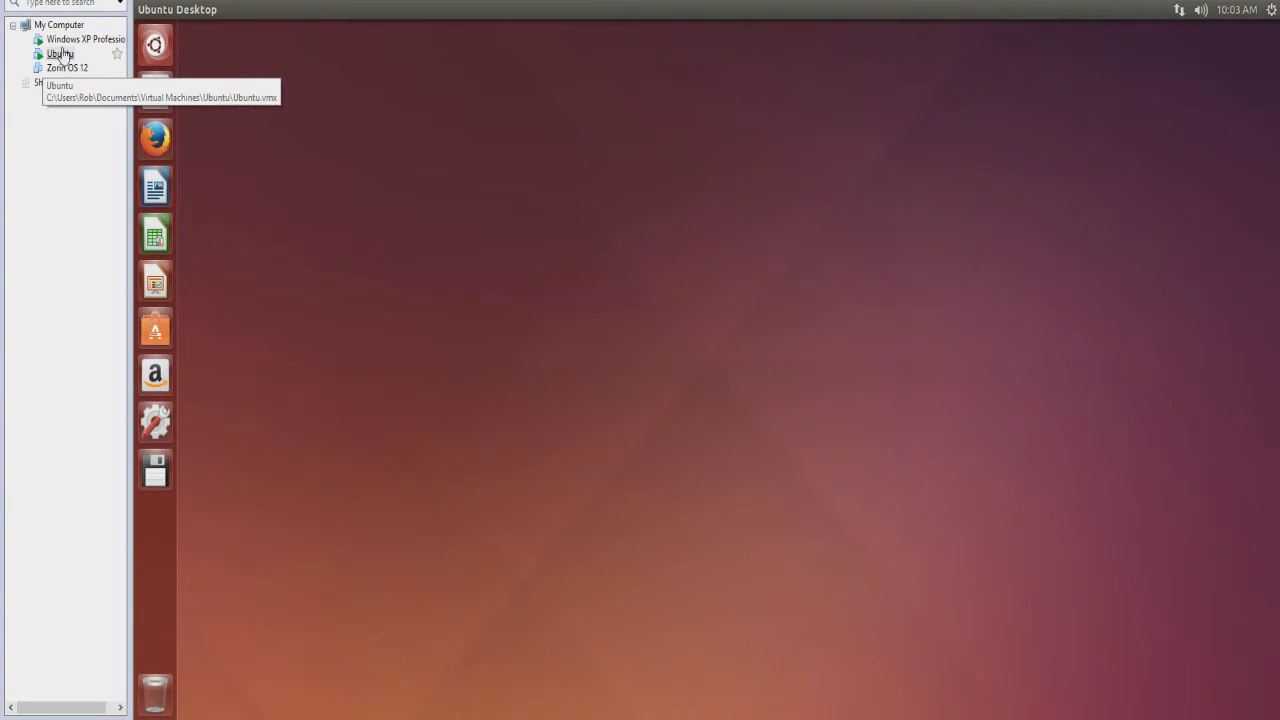
{"action": "left_click", "coordinate": [61, 55]}
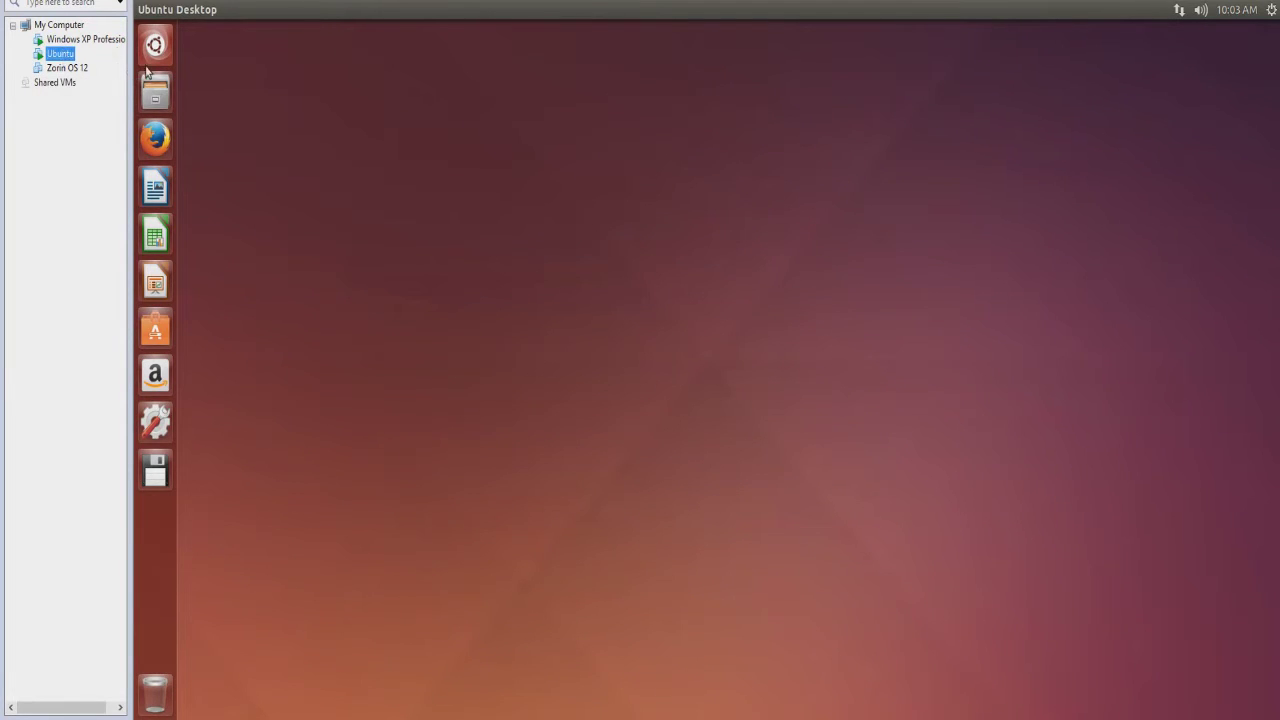
{"action": "left_click", "coordinate": [396, 8]}
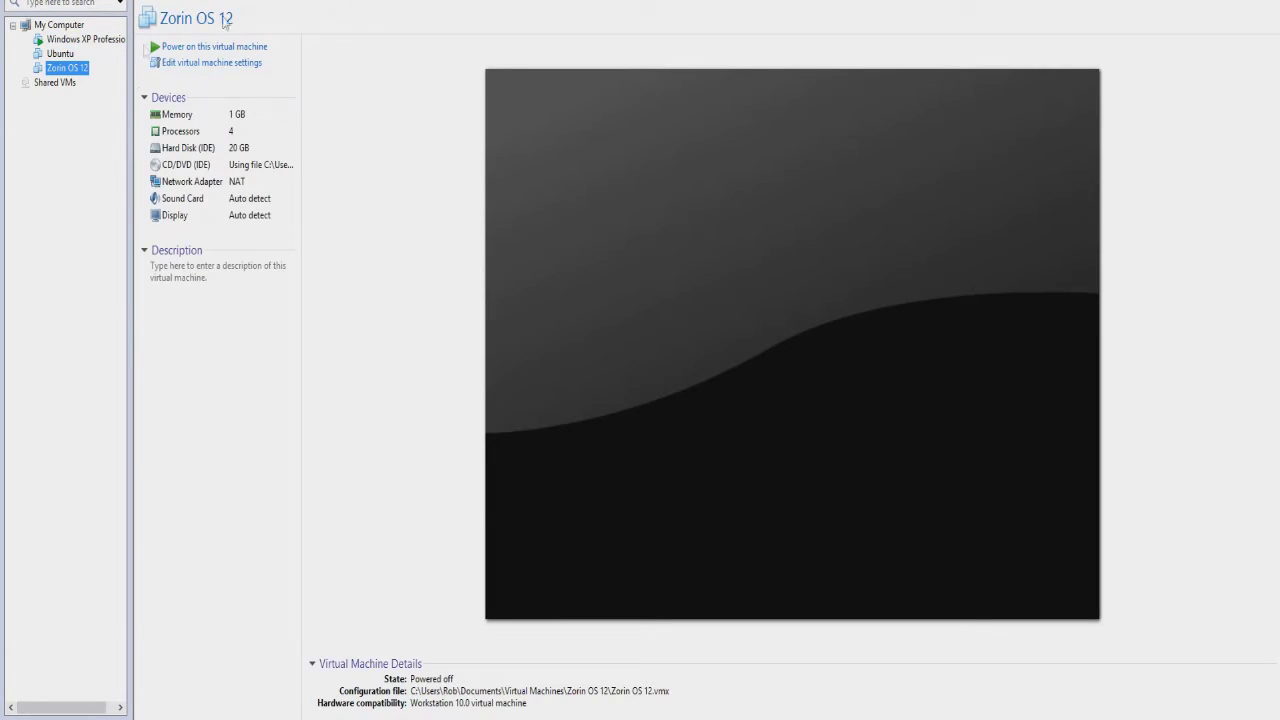
{"action": "left_click", "coordinate": [60, 53]}
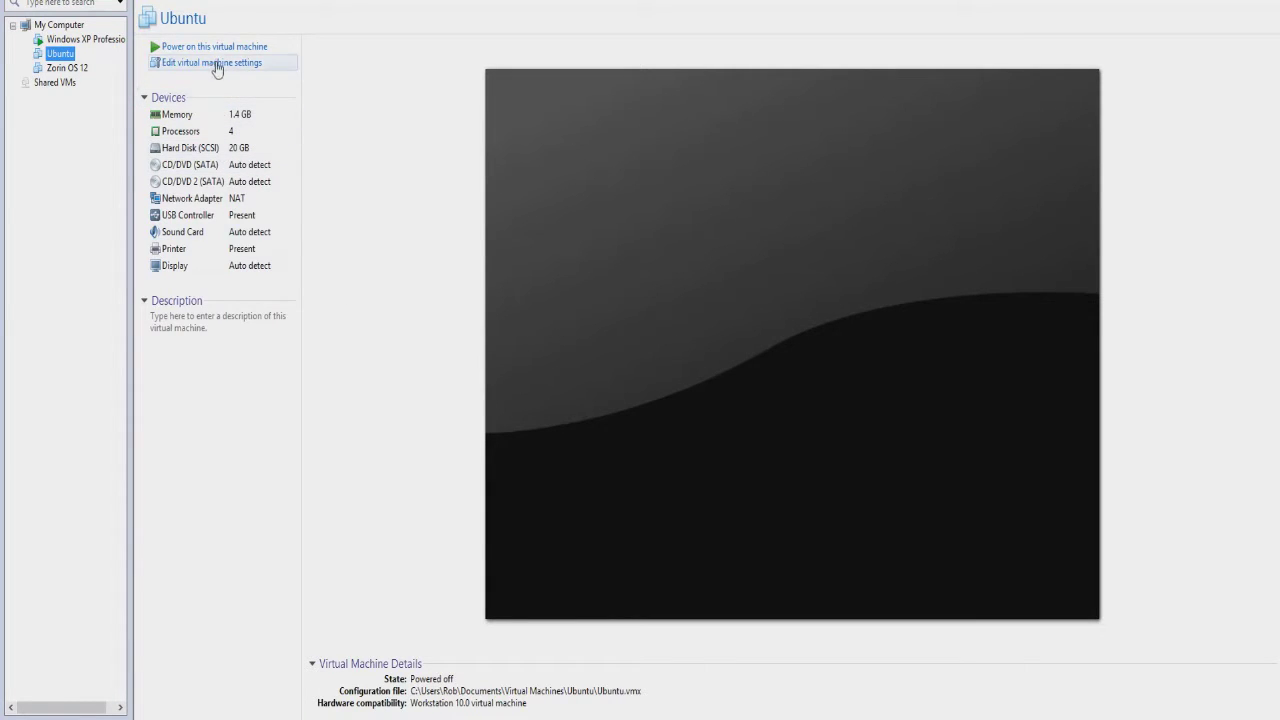
{"action": "left_click", "coordinate": [250, 47]}
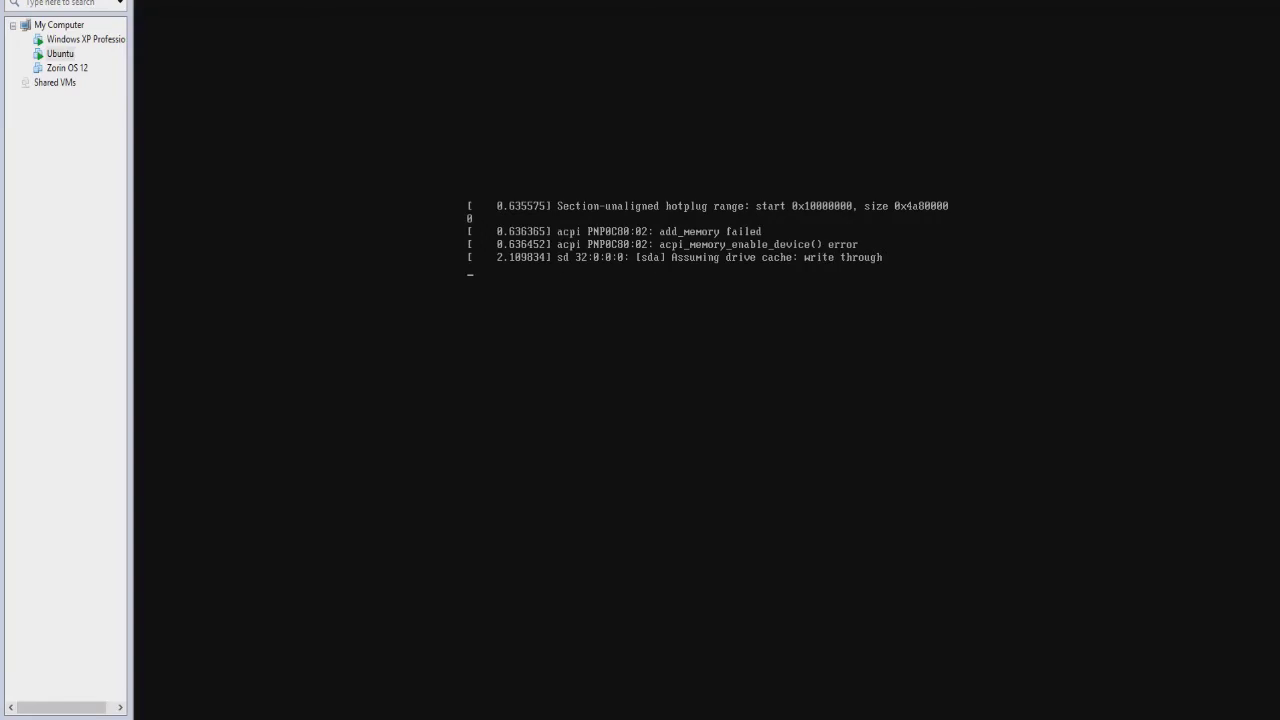
Switch the VM console to full screen and log in to Ubuntu as Guest Session.
{"action": "key", "text": "ctrl+alt+Return"}
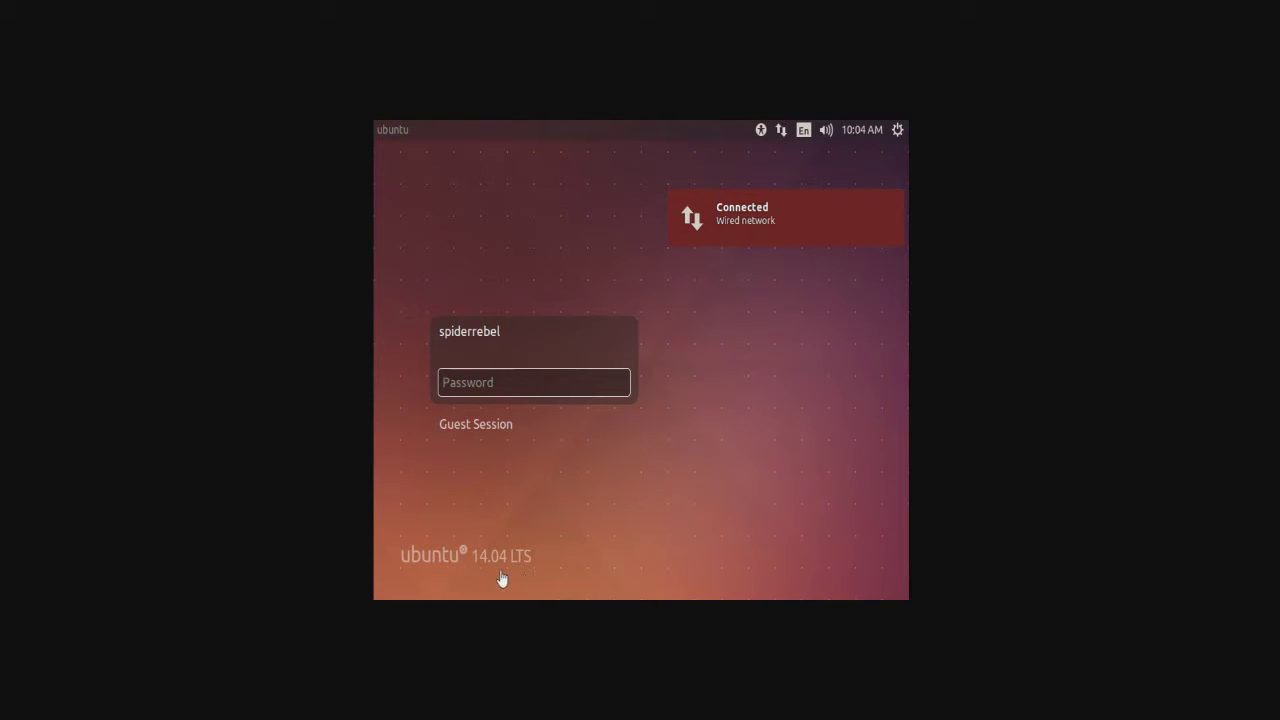
{"action": "left_click", "coordinate": [479, 425]}
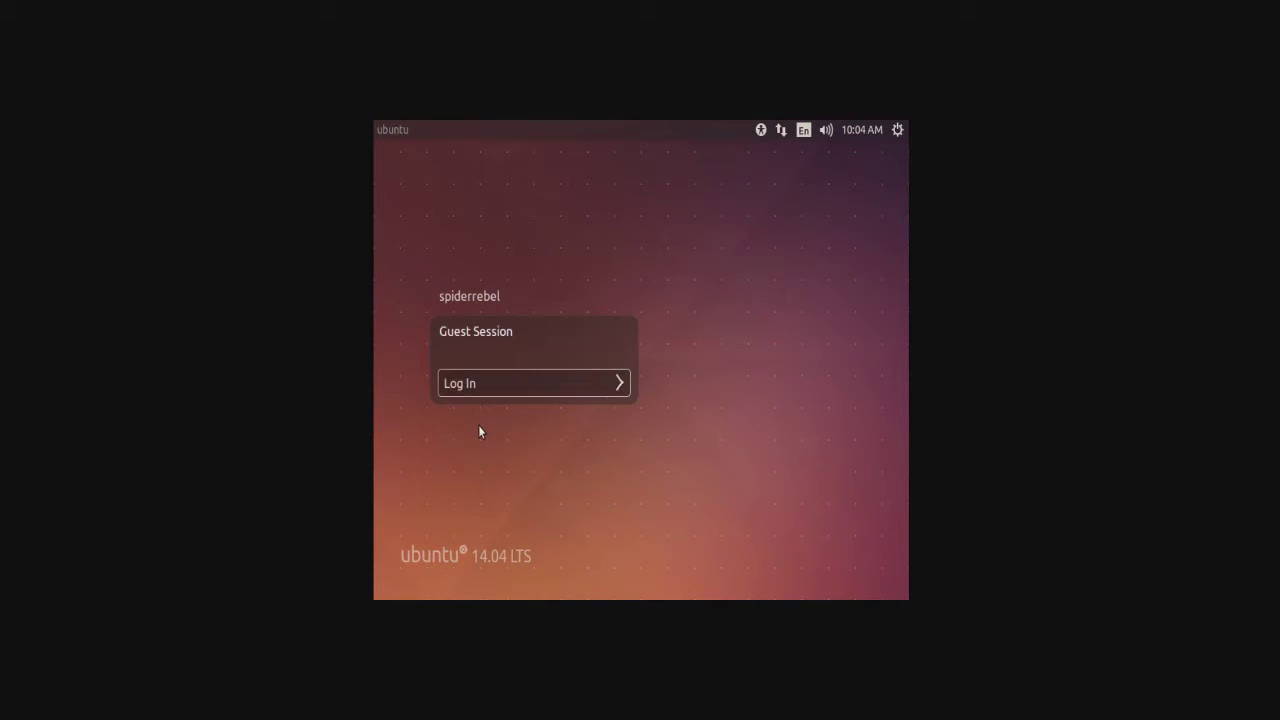
{"action": "left_click", "coordinate": [534, 392]}
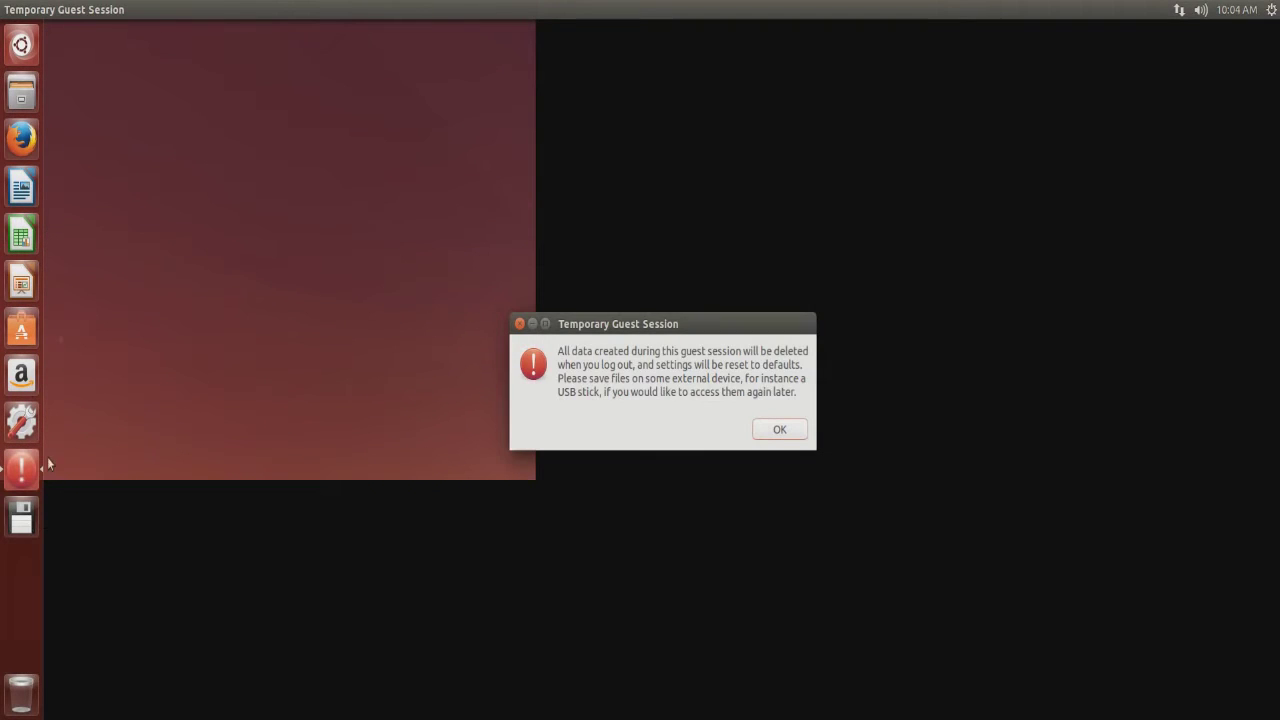
Dismiss the guest-data warning and choose Power Off for the Ubuntu VM.
{"action": "left_click", "coordinate": [779, 432]}
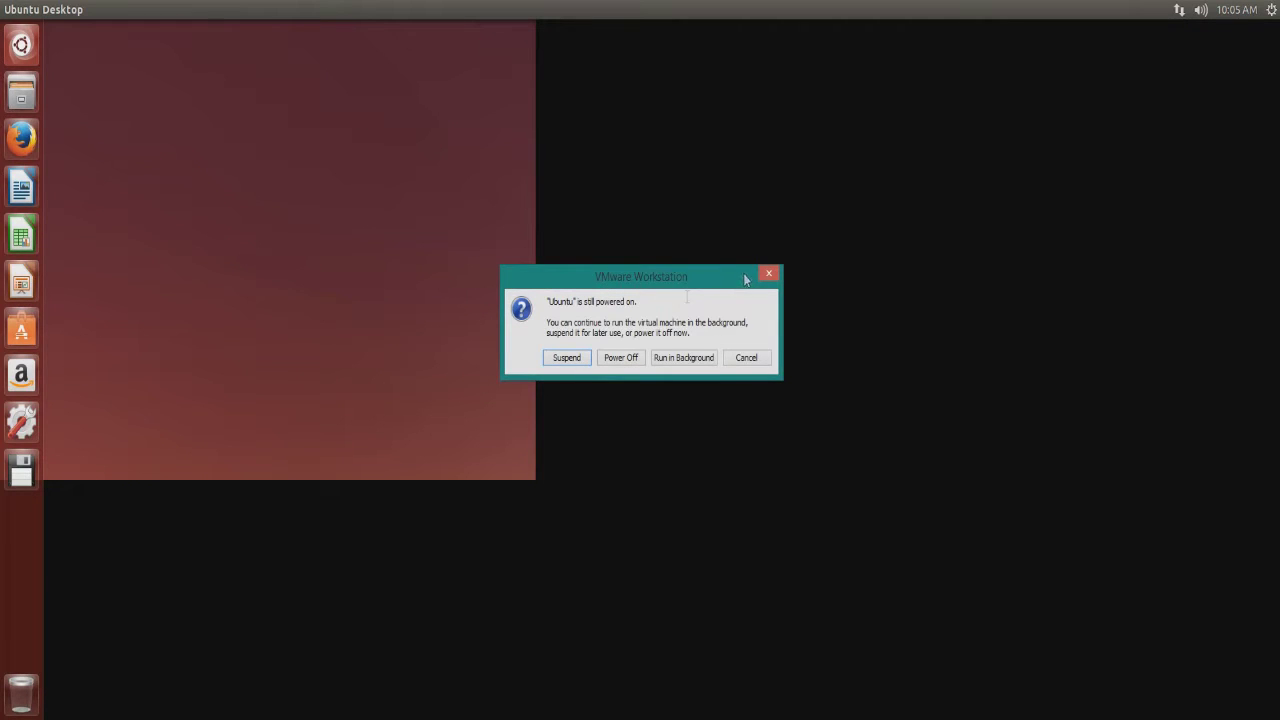
{"action": "left_click", "coordinate": [628, 361]}
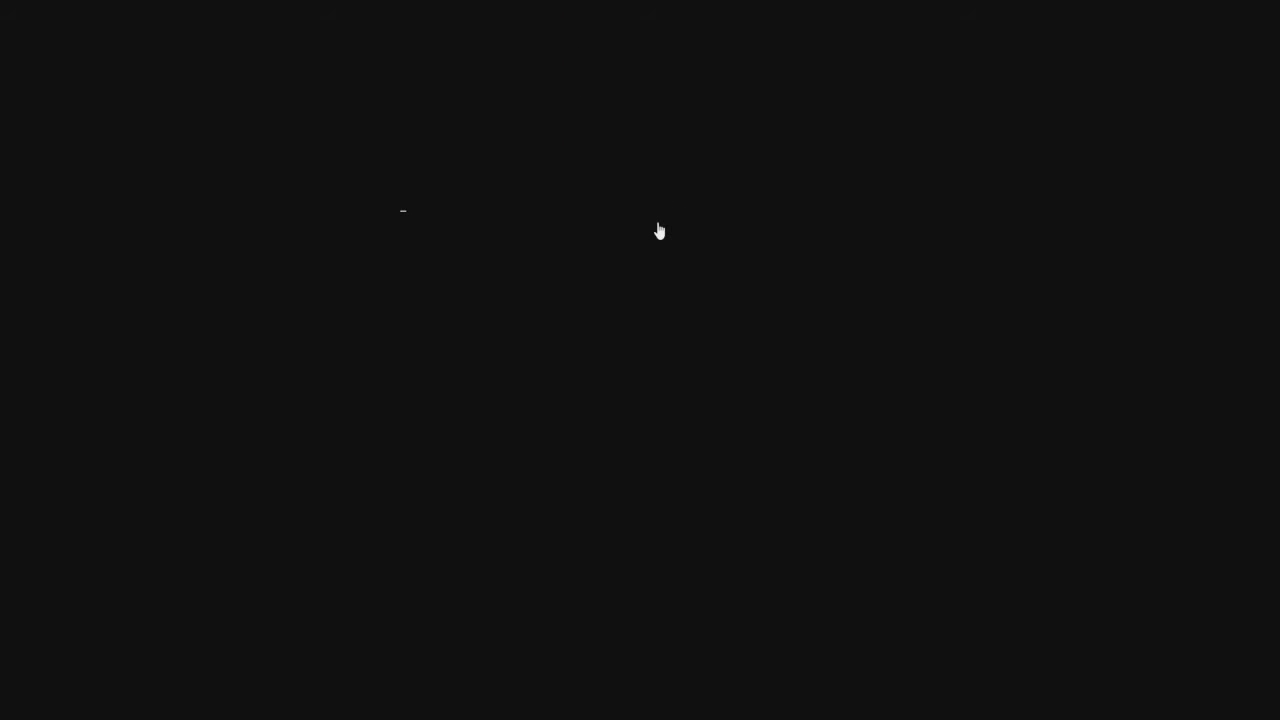